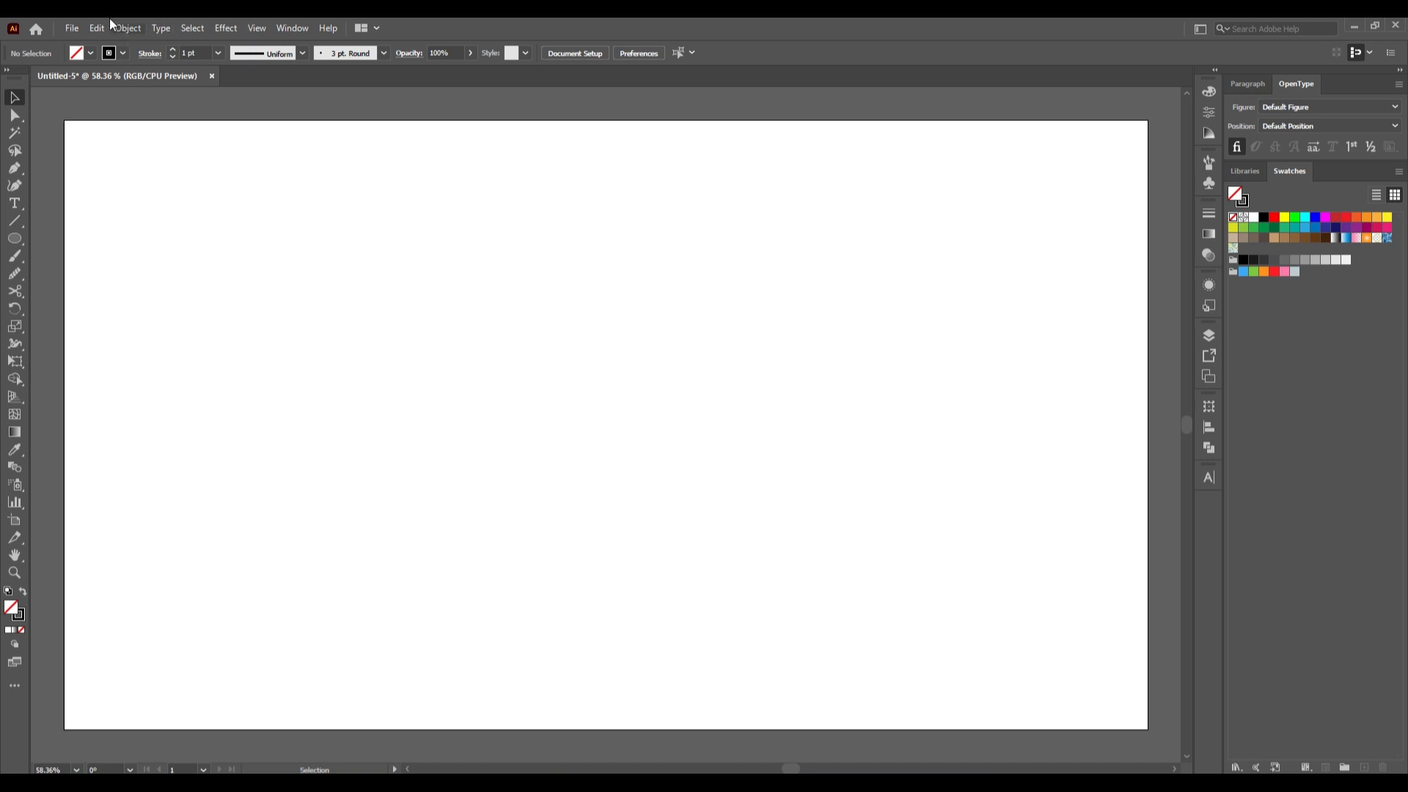
Start a new document and set its width to 1080 px for a 1080 x 1080 px square artboard
left_click(76, 28)
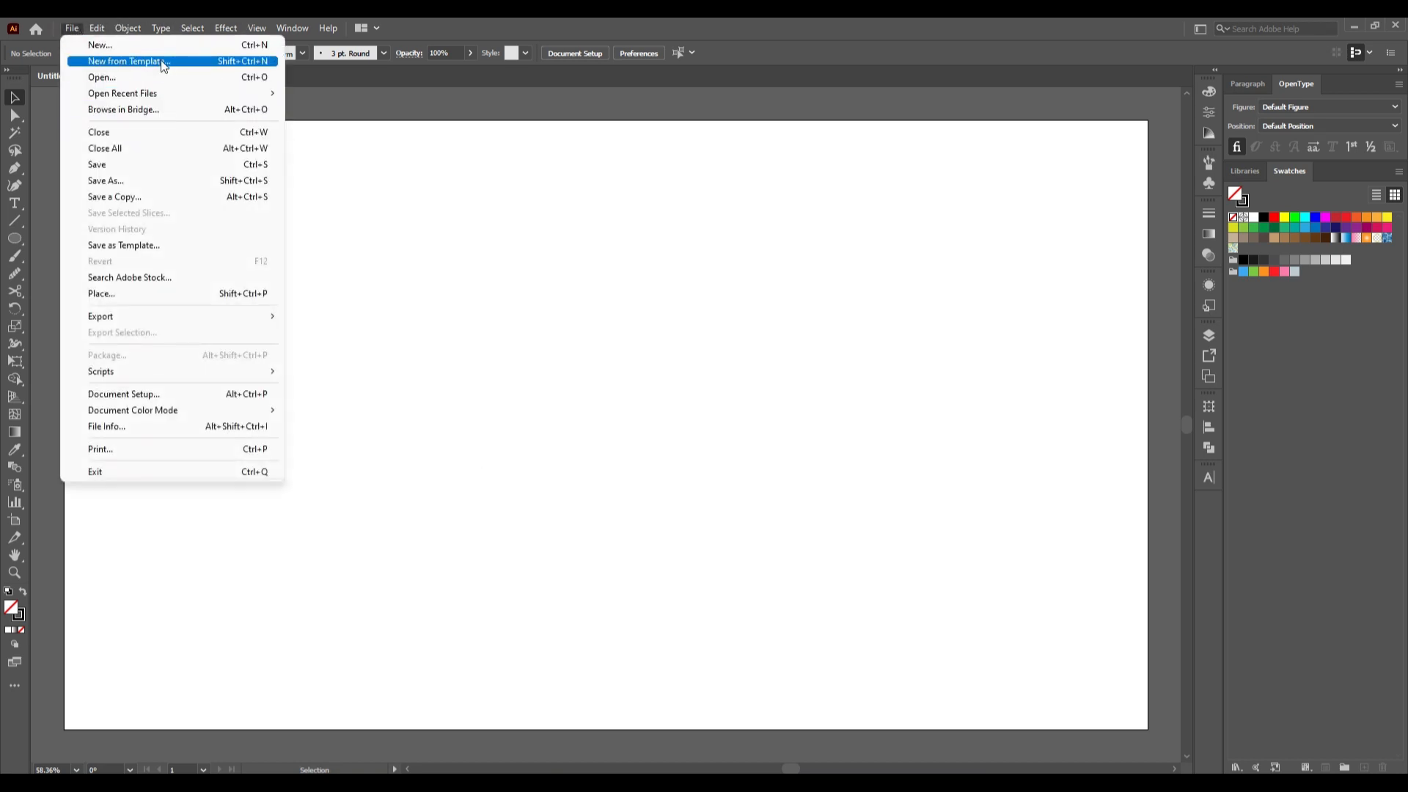
left_click(146, 45)
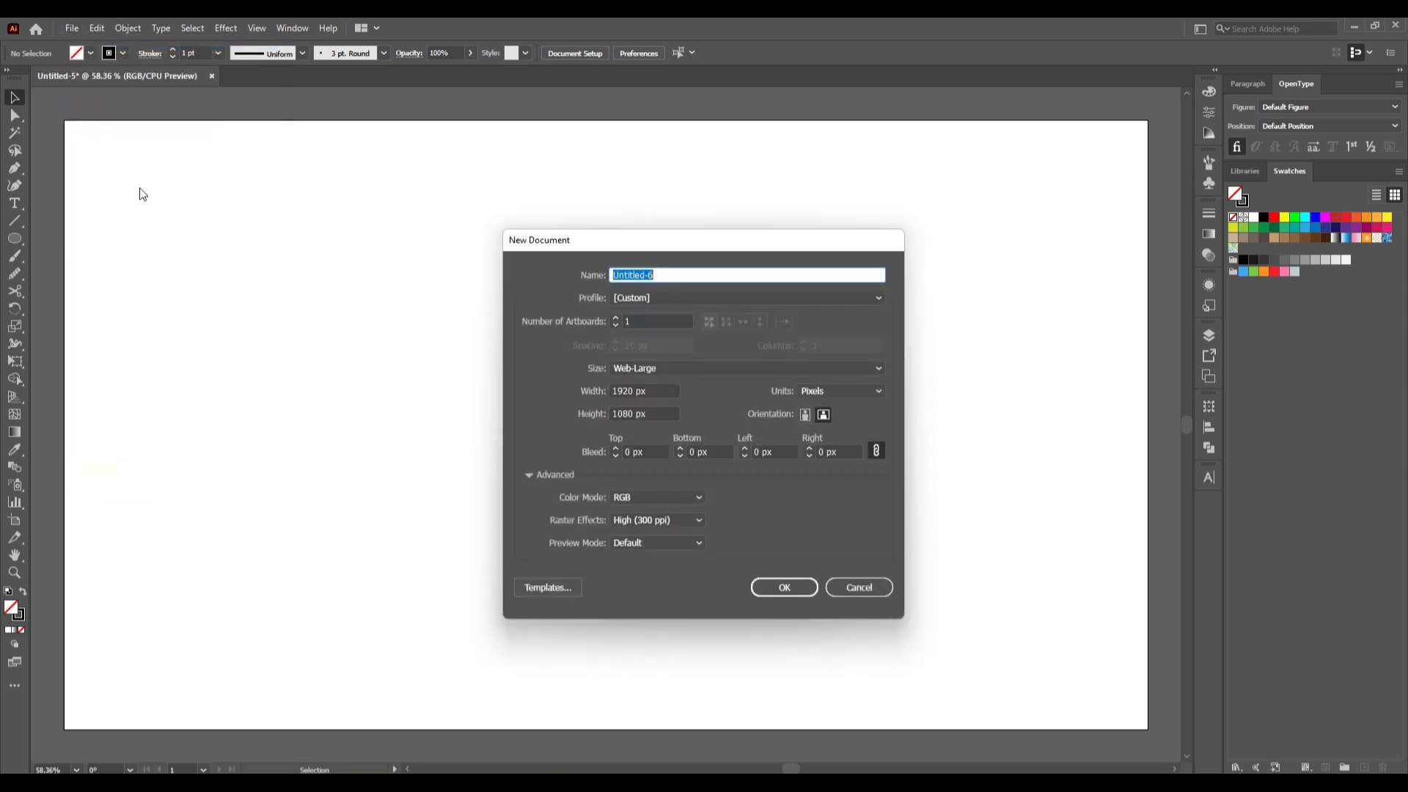
left_click_drag(633, 391, 614, 392)
key("BackSpace")
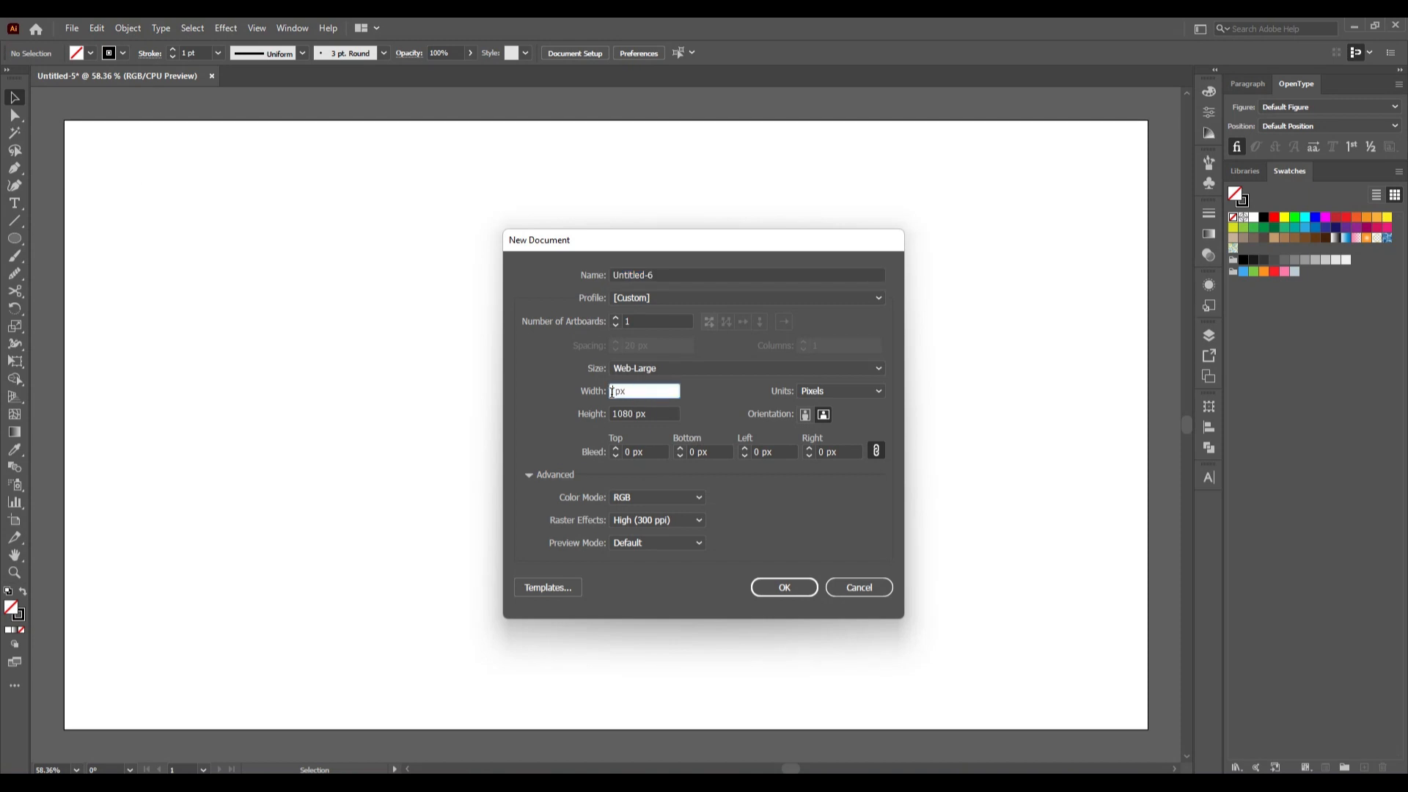
type("1080")
Name the new document "Circle Logo" and create it
left_click(672, 274)
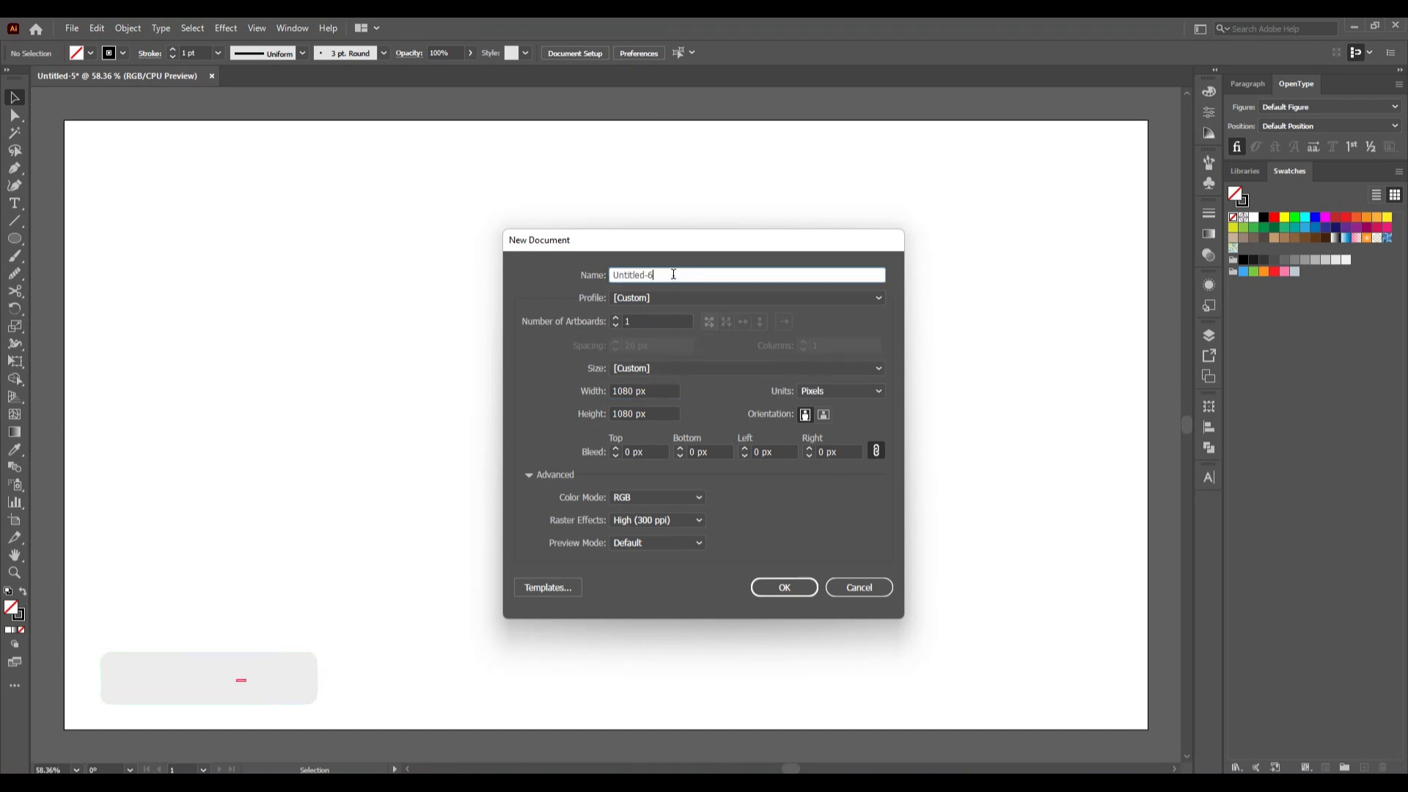
key("BackSpace")
key("BackSpace")
key("BackSpace")
key("BackSpace")
key("BackSpace")
key("BackSpace")
key("BackSpace")
key("BackSpace")
key("BackSpace")
key("BackSpace")
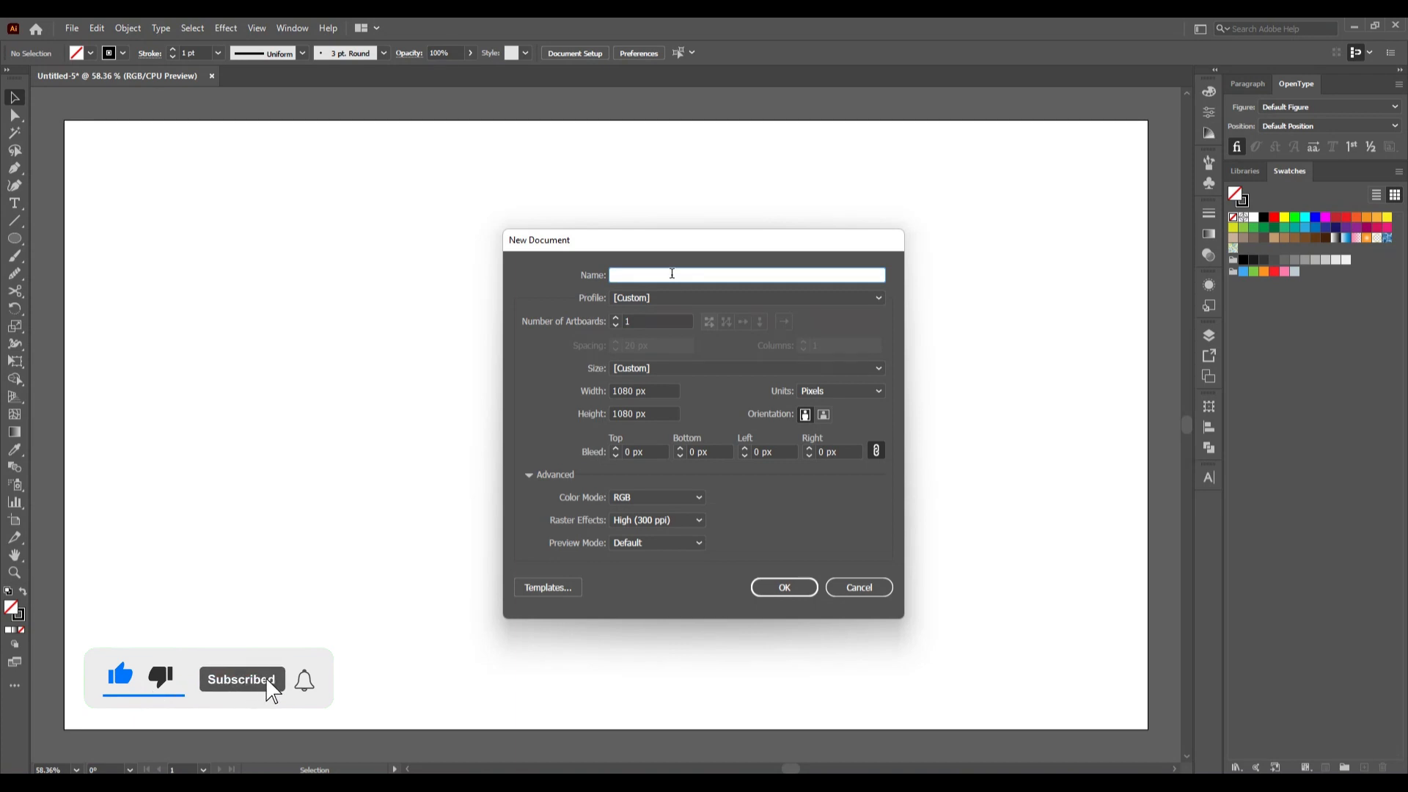
type("Circle Logo")
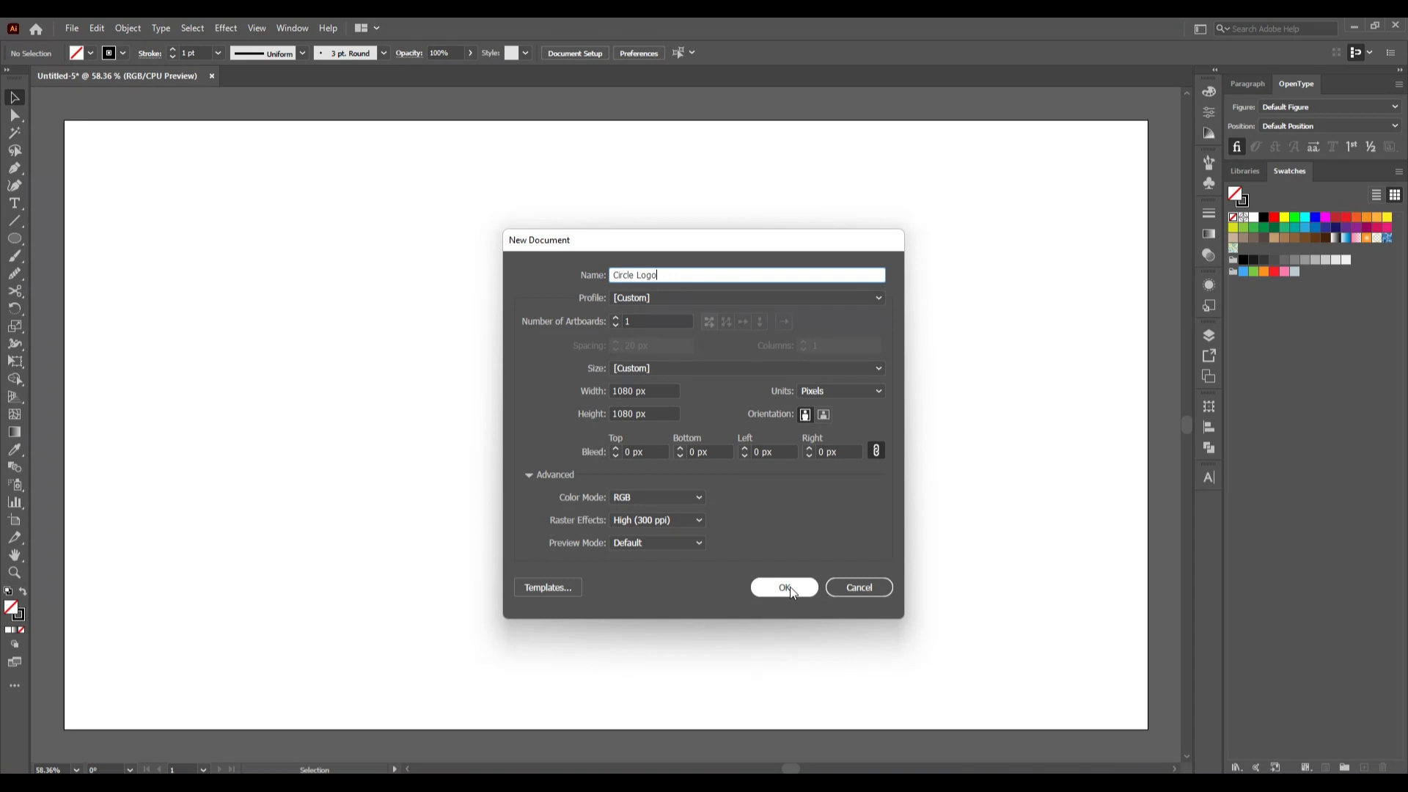
left_click(784, 587)
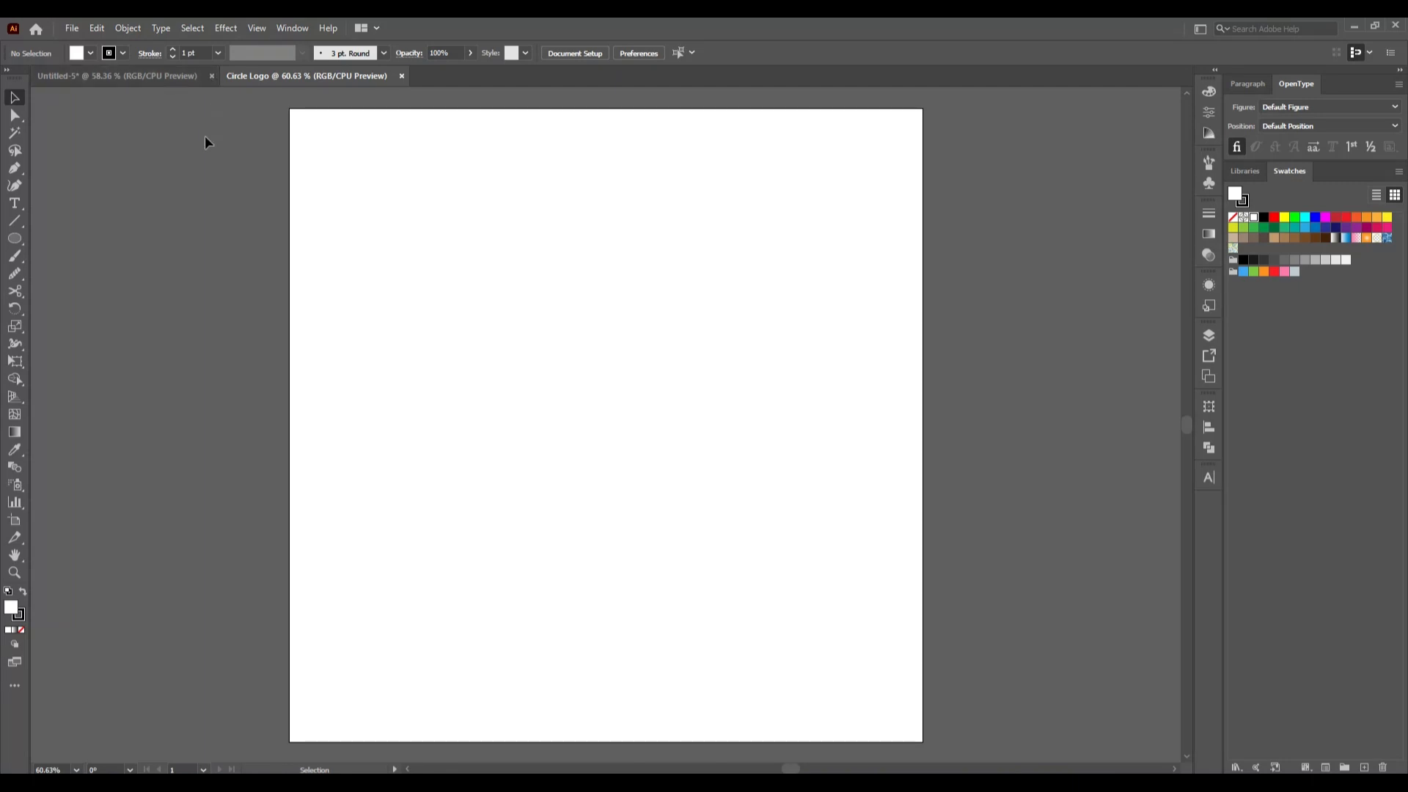
Draw a circle about 498 px in diameter with no fill, centred on the artboard
left_click(15, 239)
left_click(77, 56)
left_click(11, 83)
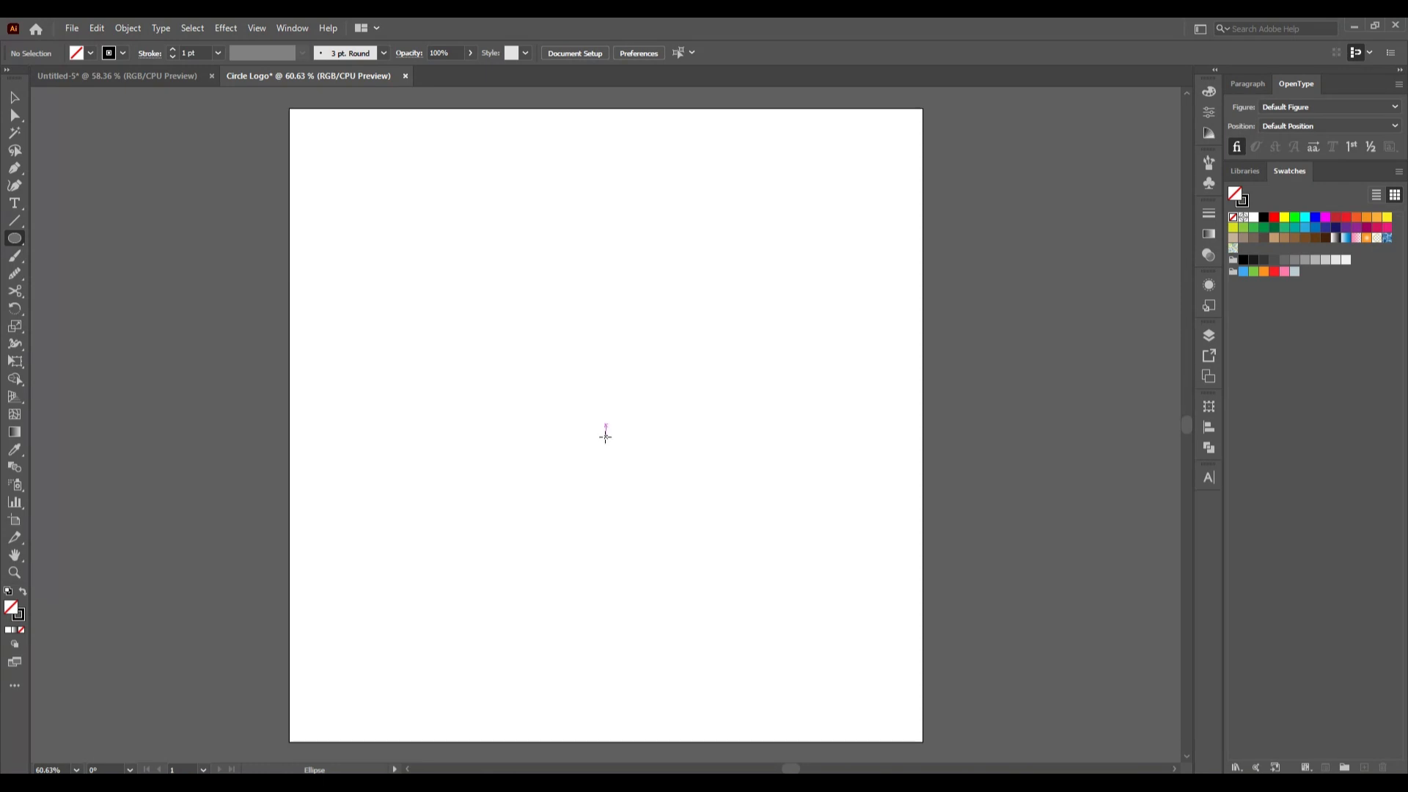
left_click_drag(606, 428, 673, 573)
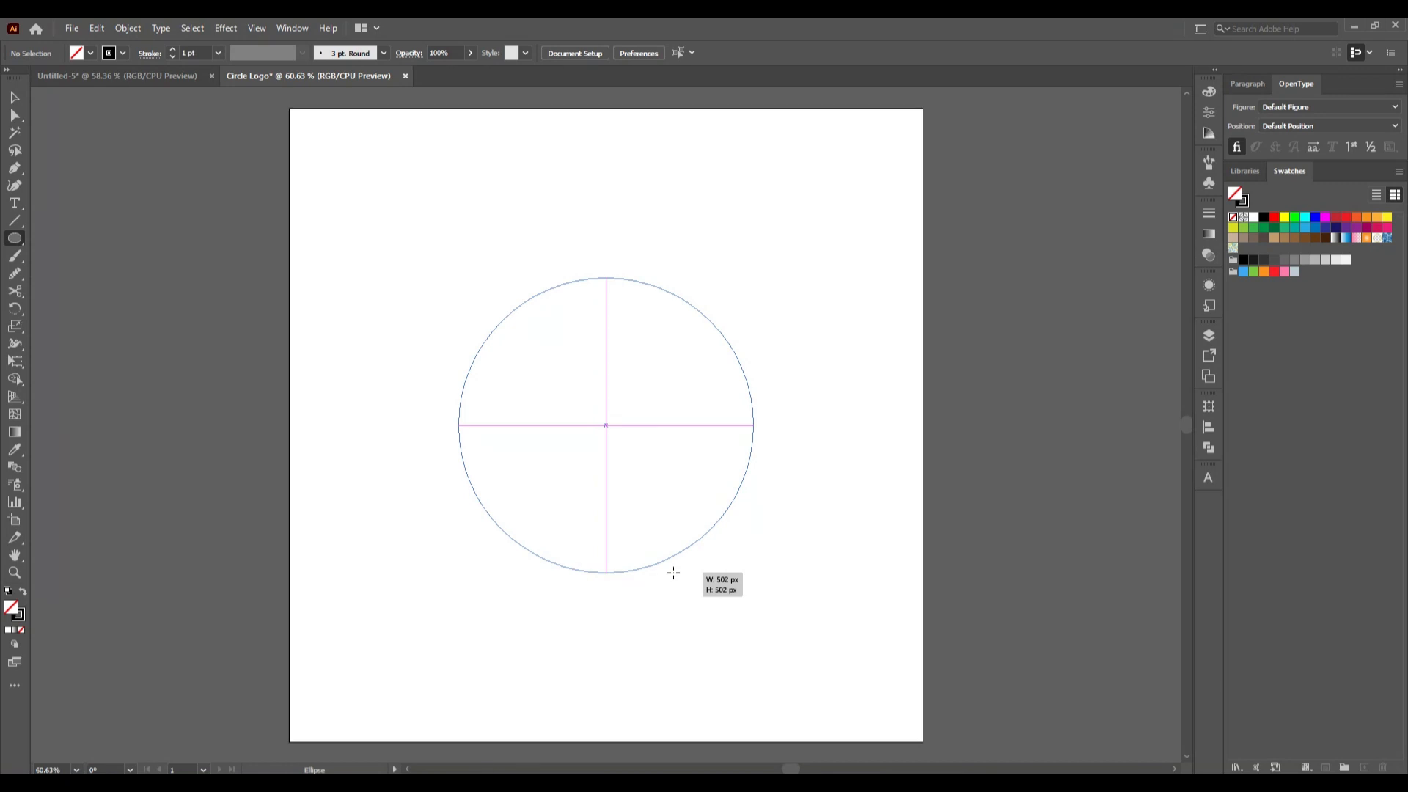
left_click_drag(673, 572, 671, 571)
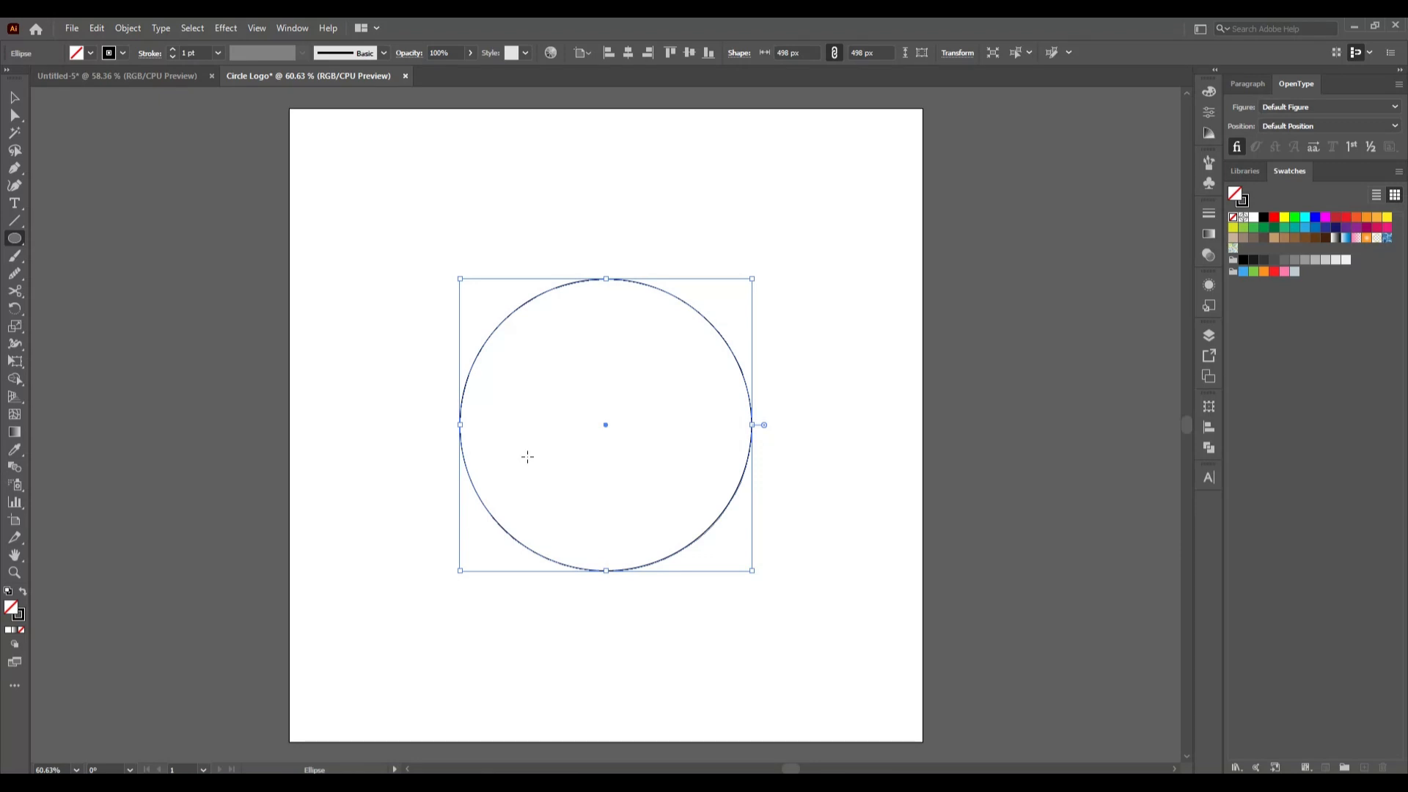
Scale the circle down around its centre to 450 px in diameter
left_click(15, 99)
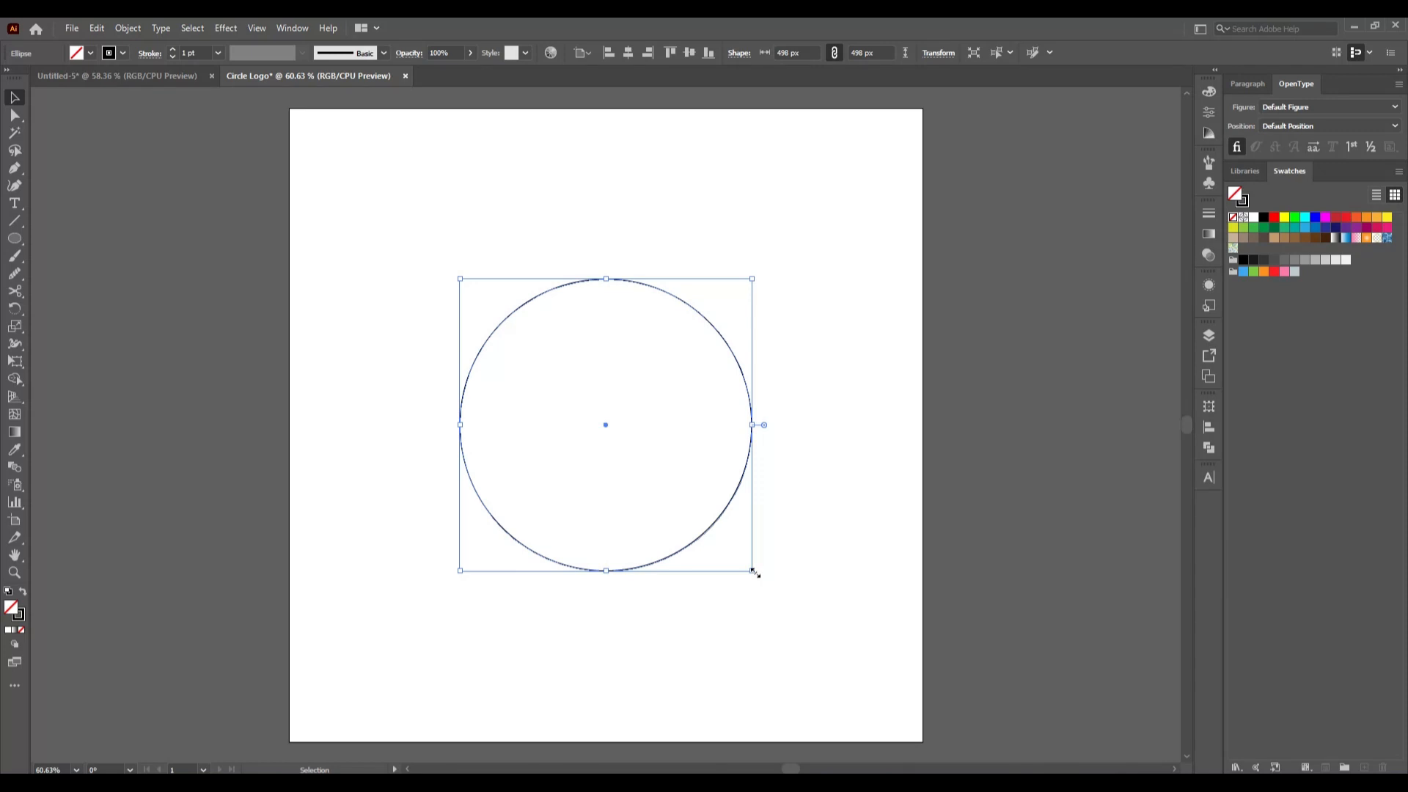
left_click_drag(751, 570, 741, 571)
left_click(738, 601)
Create a smaller concentric circle inside the 450 px circle with an Offset Path of -20 px
left_click(702, 517)
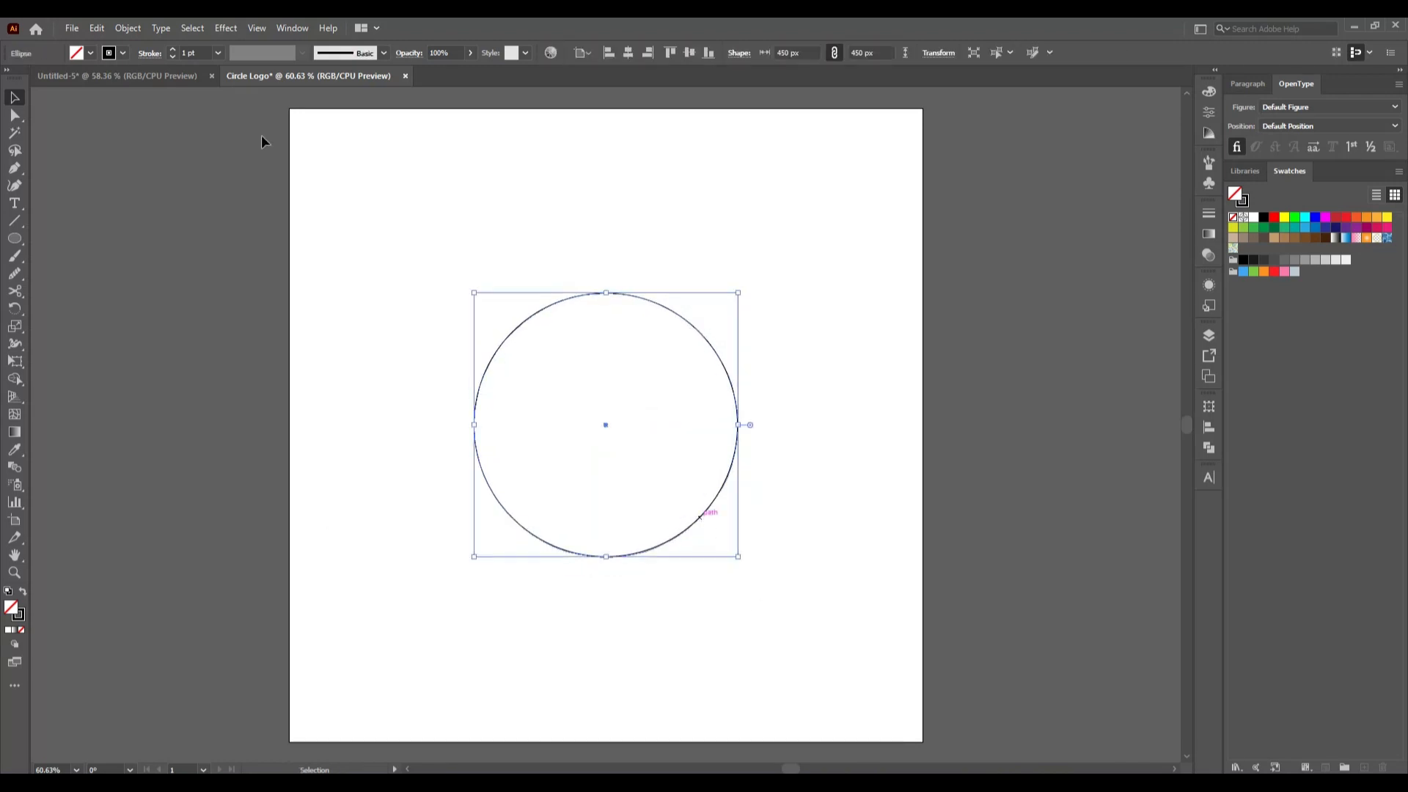
left_click(129, 28)
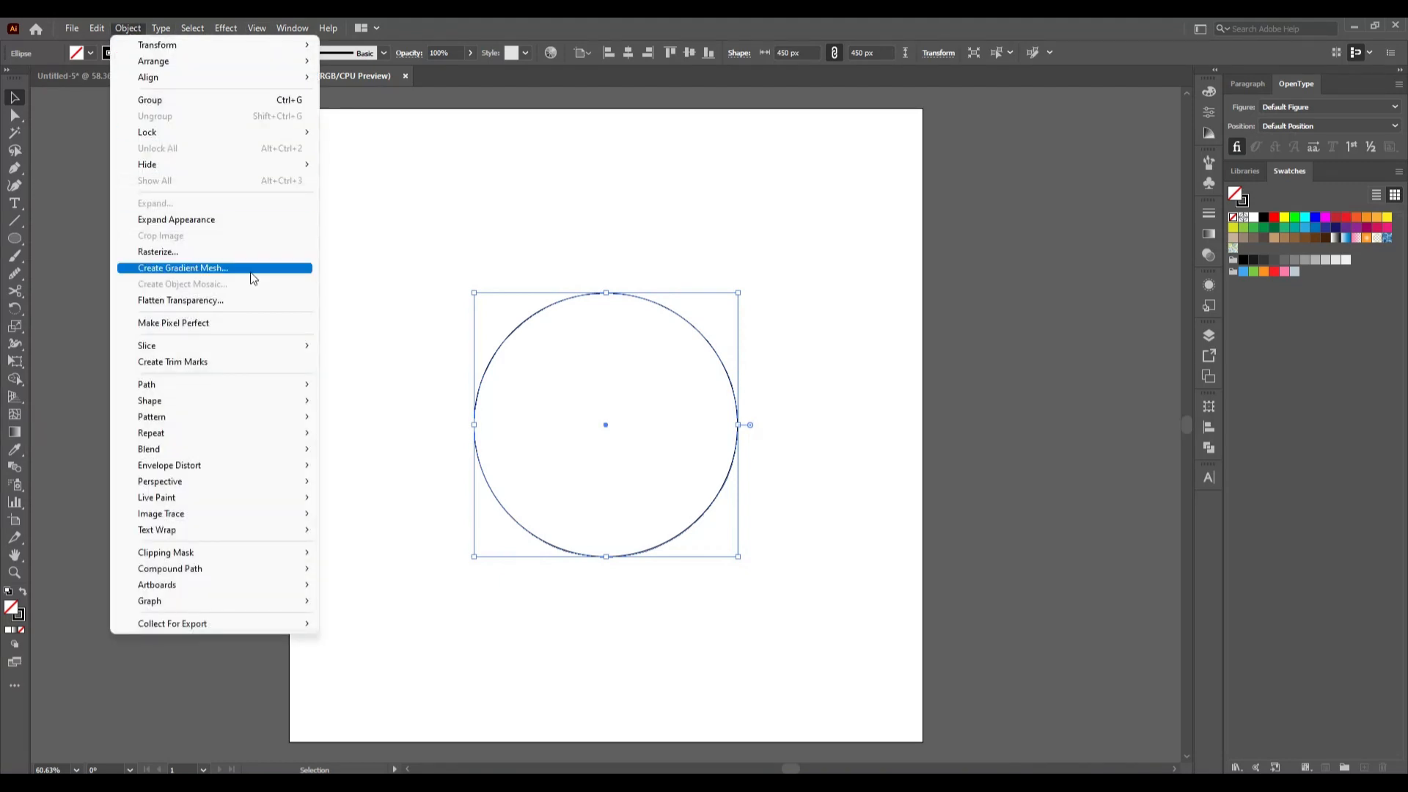
mouse_move(258, 385)
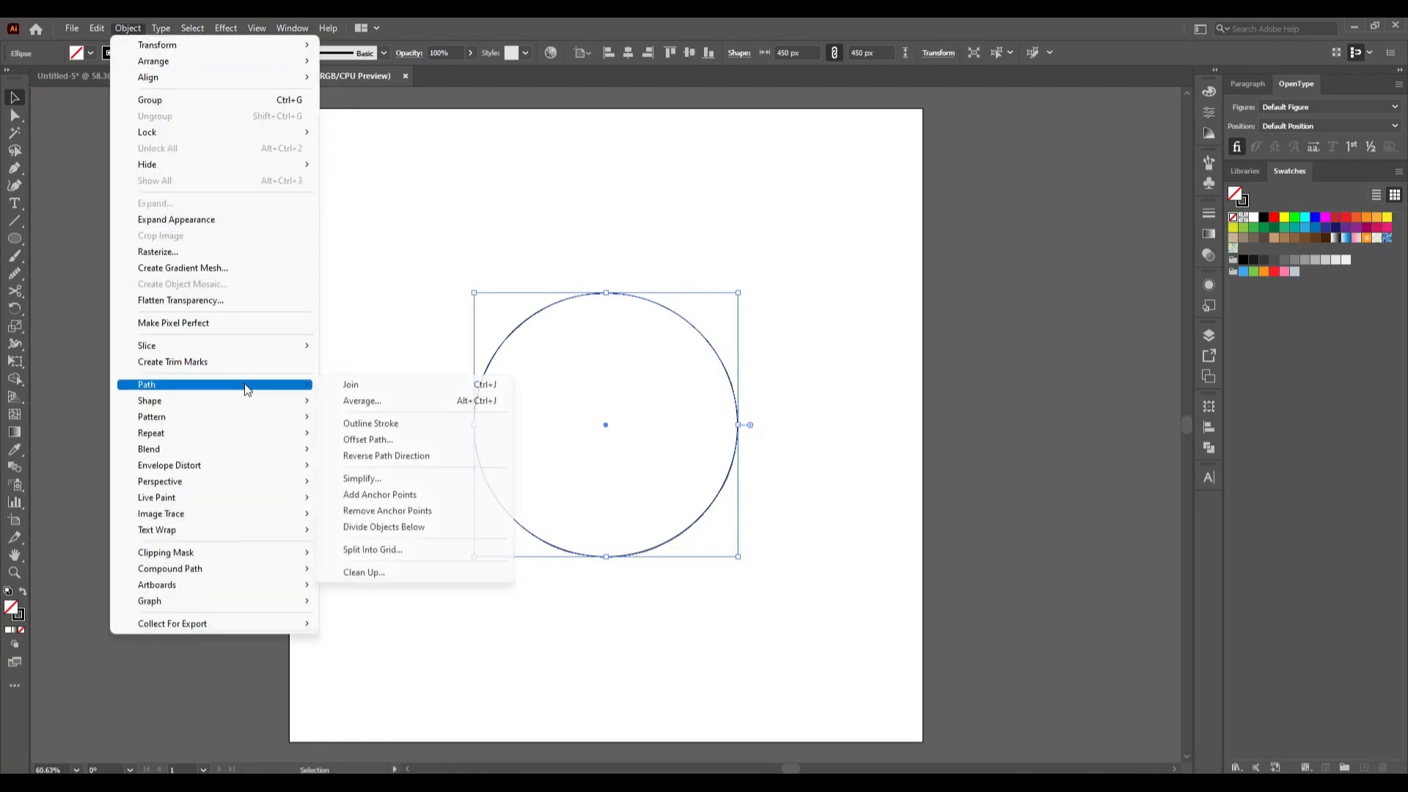
left_click(370, 440)
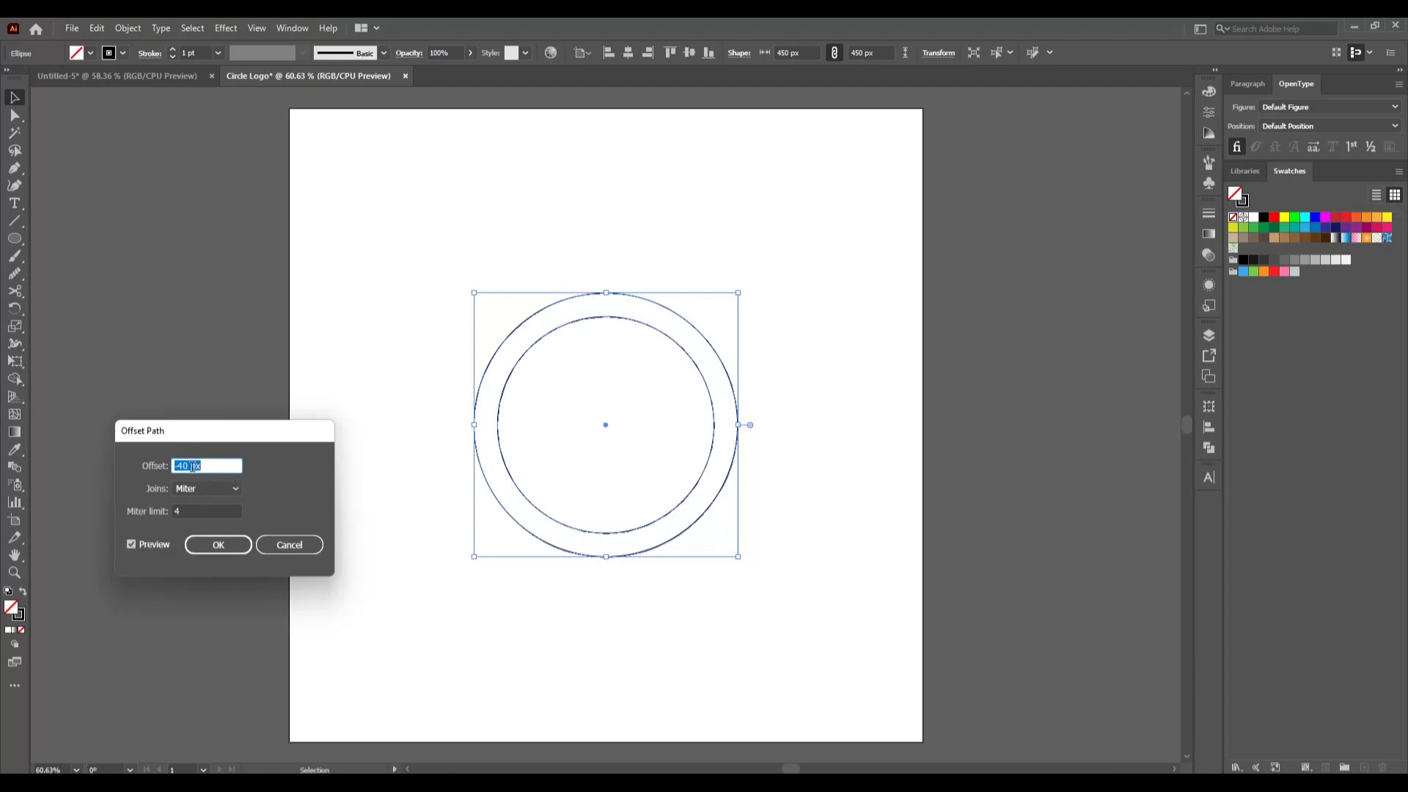
key("Up")
key("Up")
key("Up")
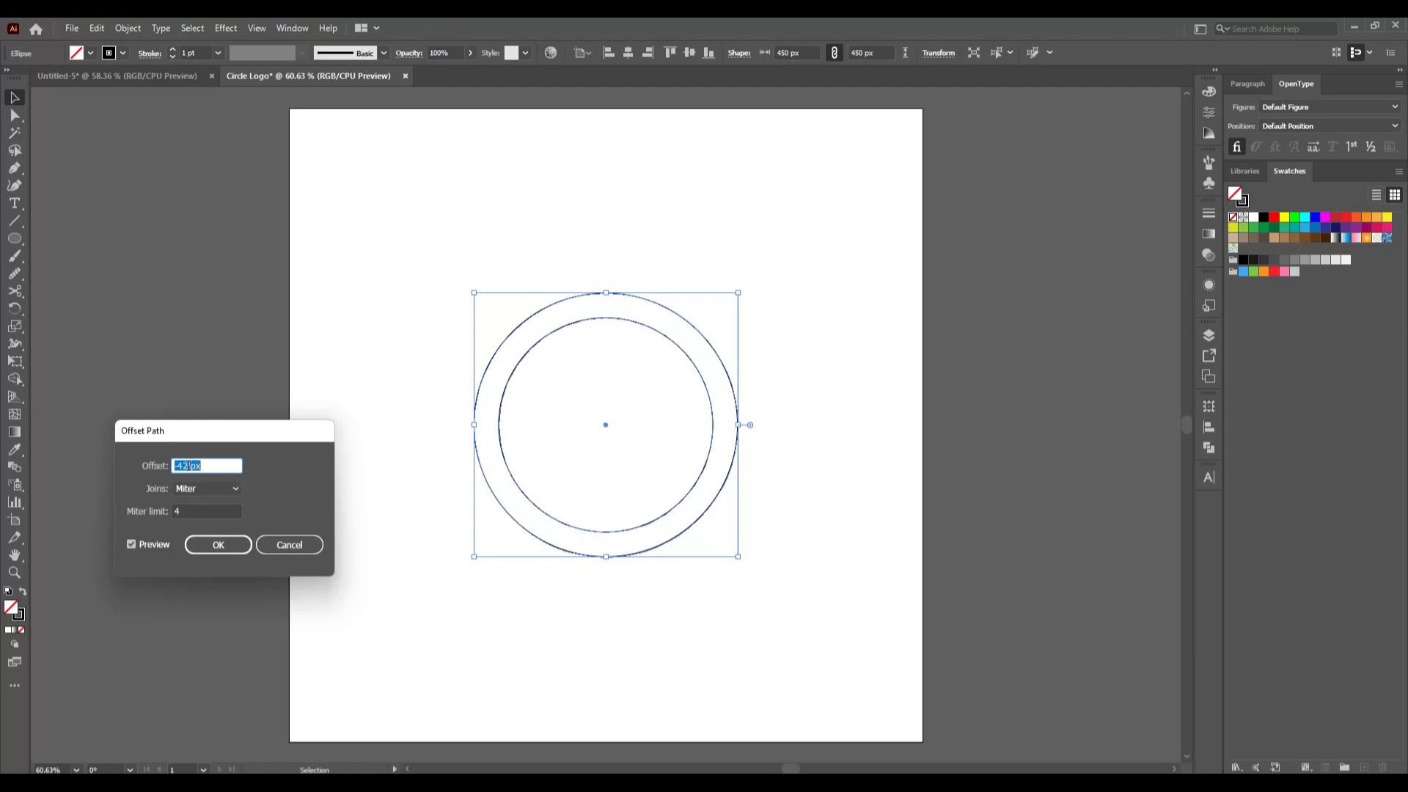
key("Up")
key("Up")
key("Up")
key("Up")
key("Up")
key("Up")
key("Up")
key("Up")
key("Up")
key("Up")
key("Up")
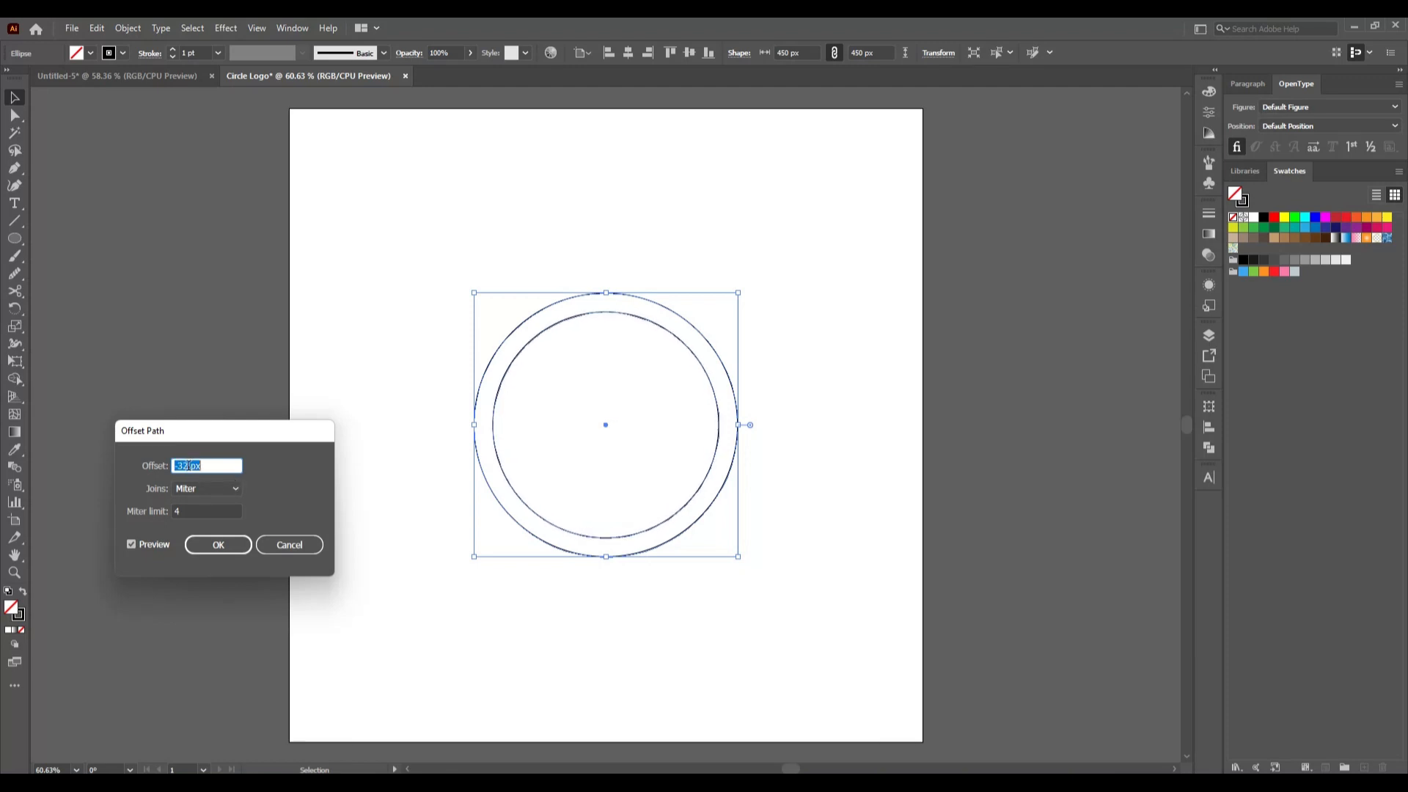
key("Up")
key("Up")
key("Up")
key("Up")
key("Up")
key("Up")
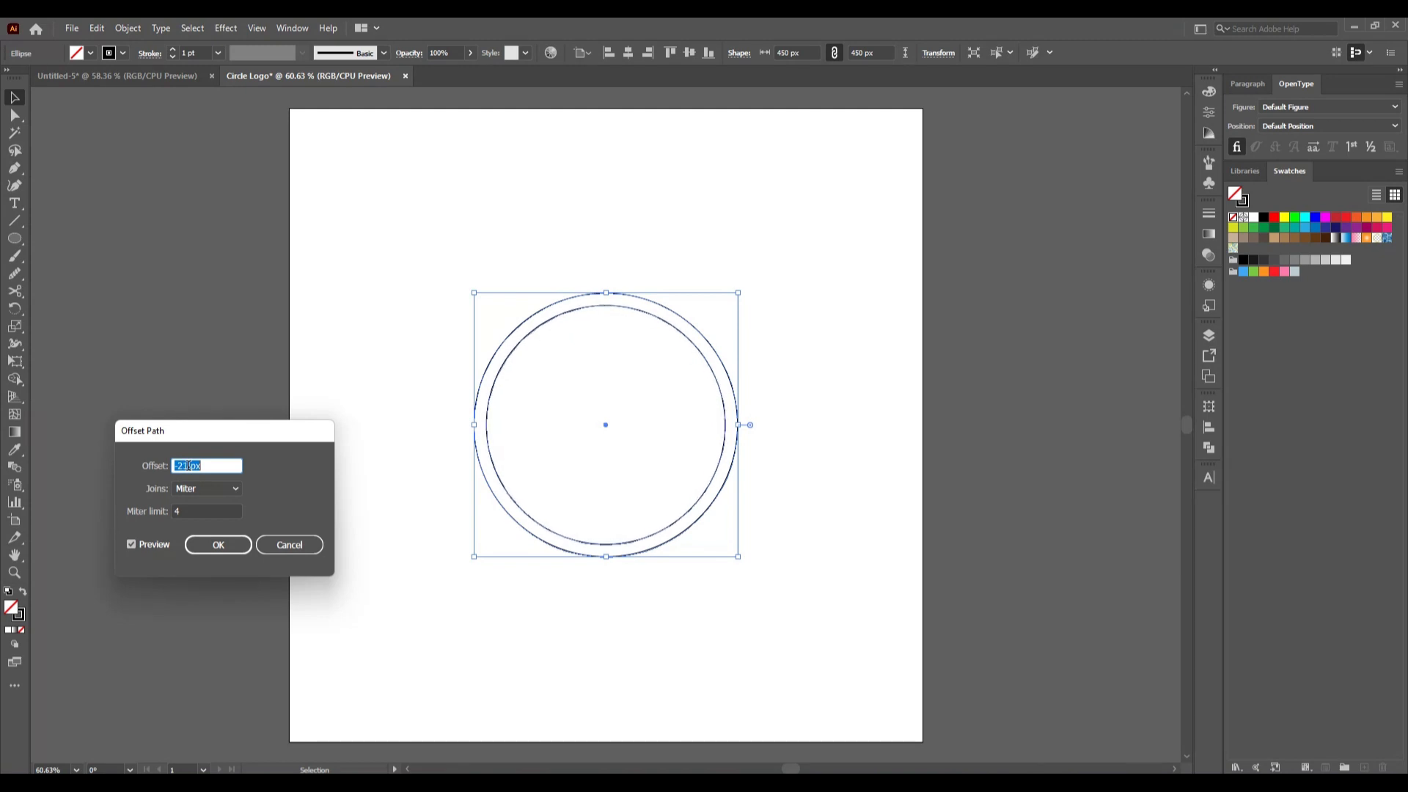
left_click(220, 545)
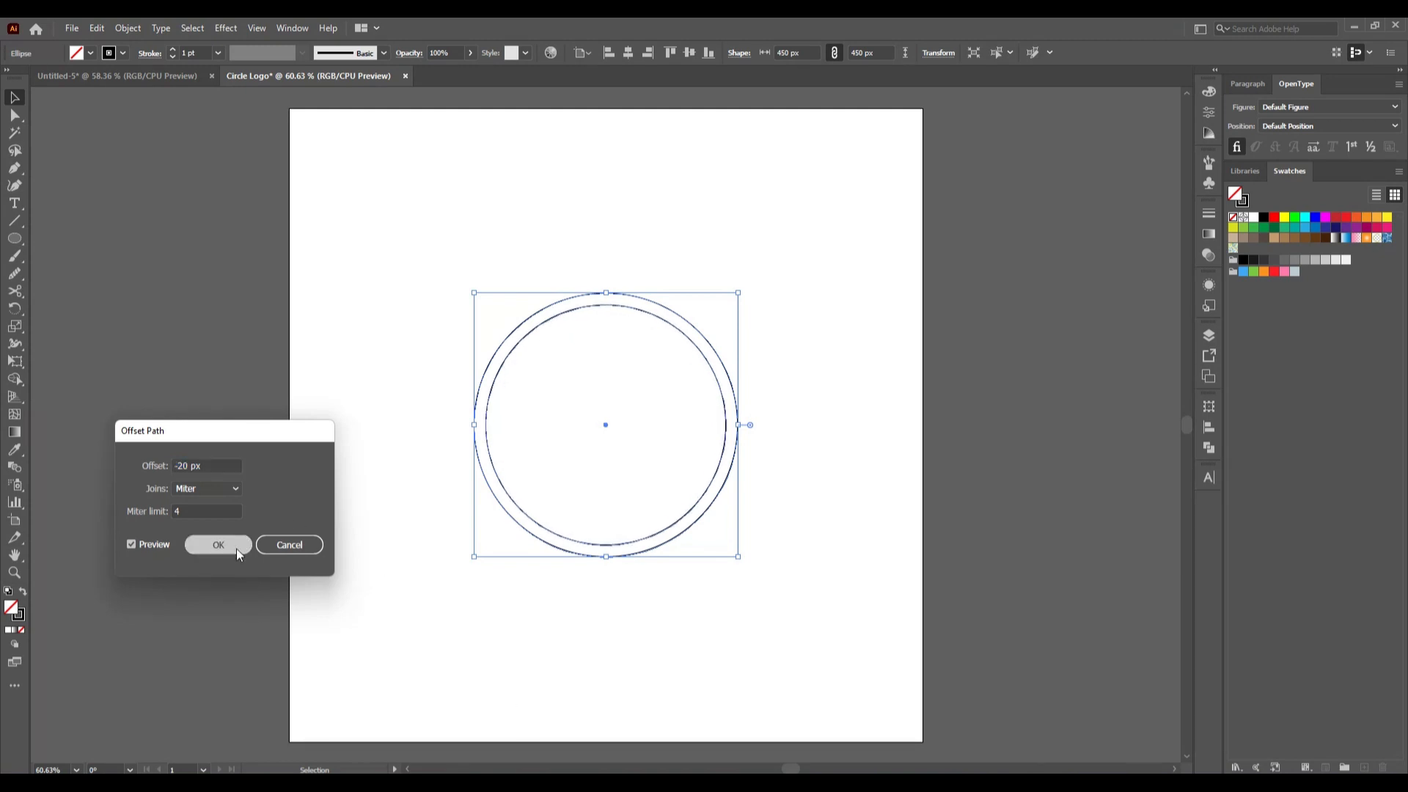
Offset the new inner circle's path by -40 px to add a third concentric circle
left_click(134, 29)
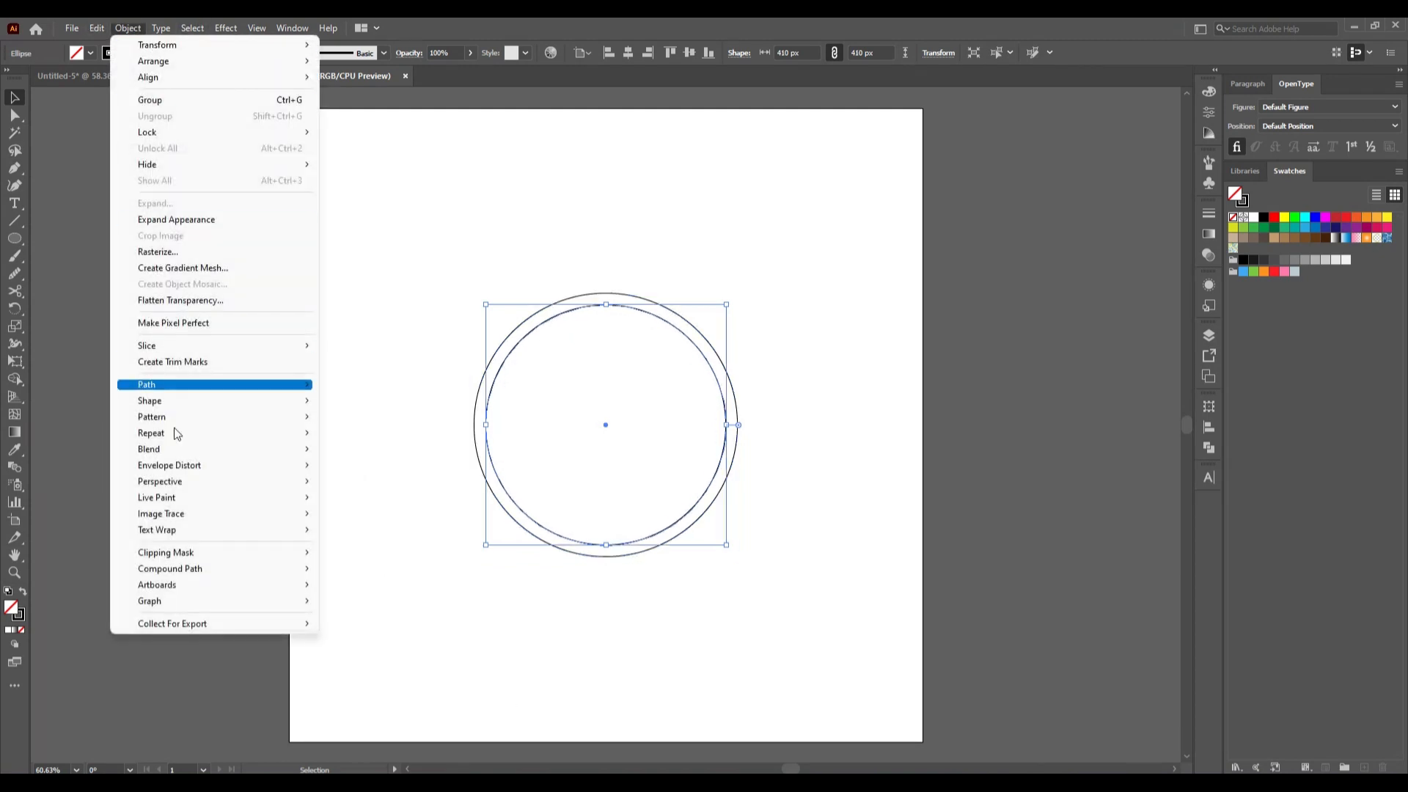
mouse_move(220, 384)
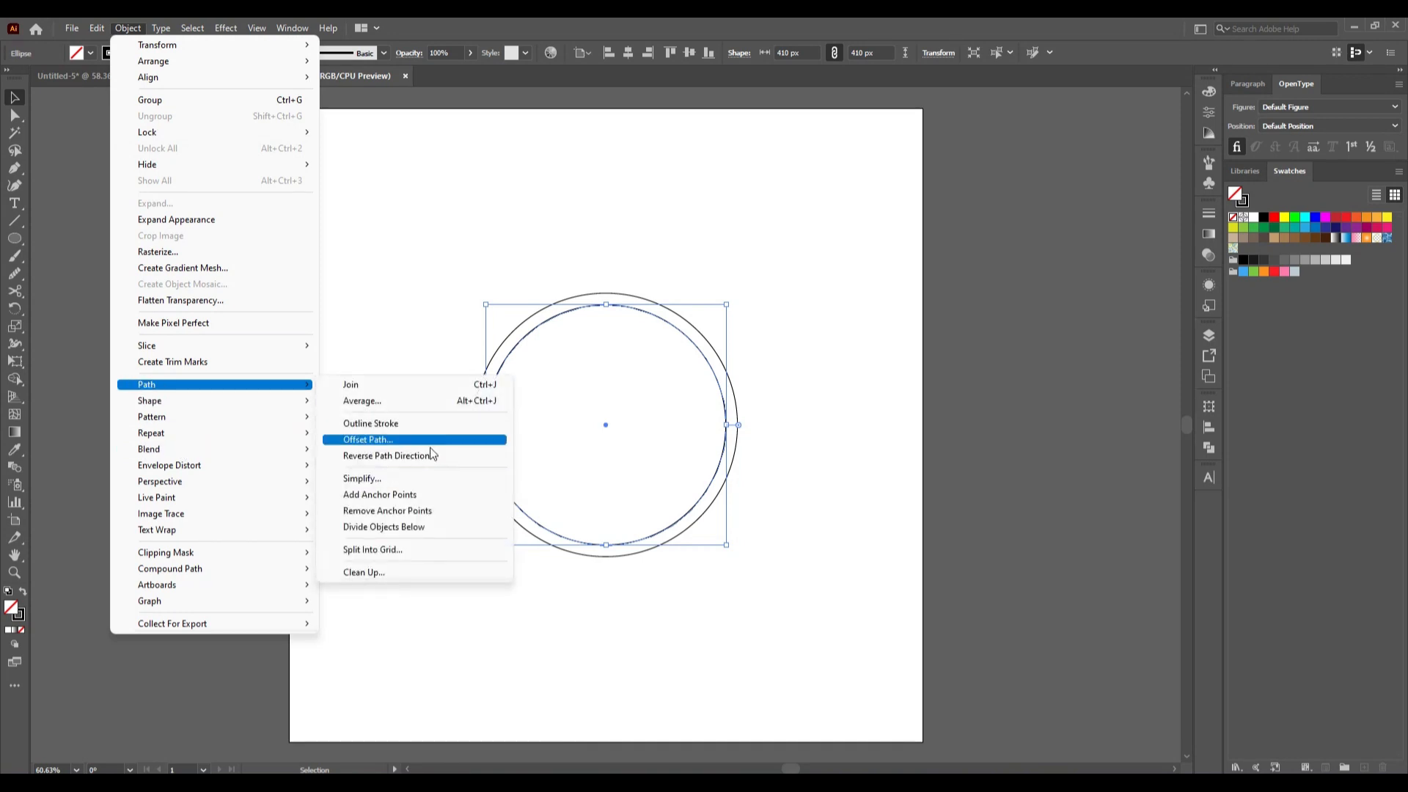
left_click(430, 445)
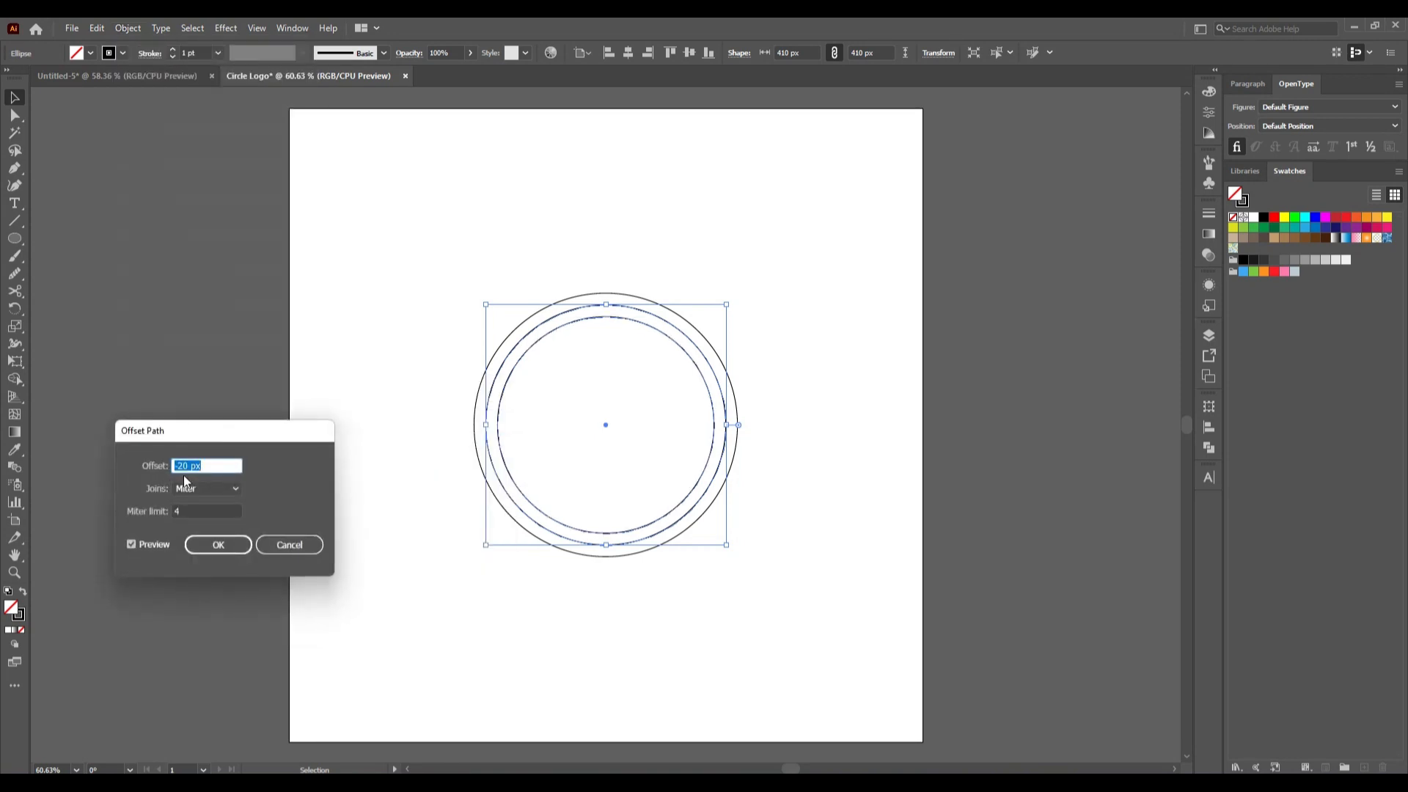
key("Down")
key("Down")
key("Down")
key("Down")
key("Down")
key("Down")
key("Down")
key("Down")
key("Down")
key("Down")
key("Down")
key("Down")
key("Down")
key("Down")
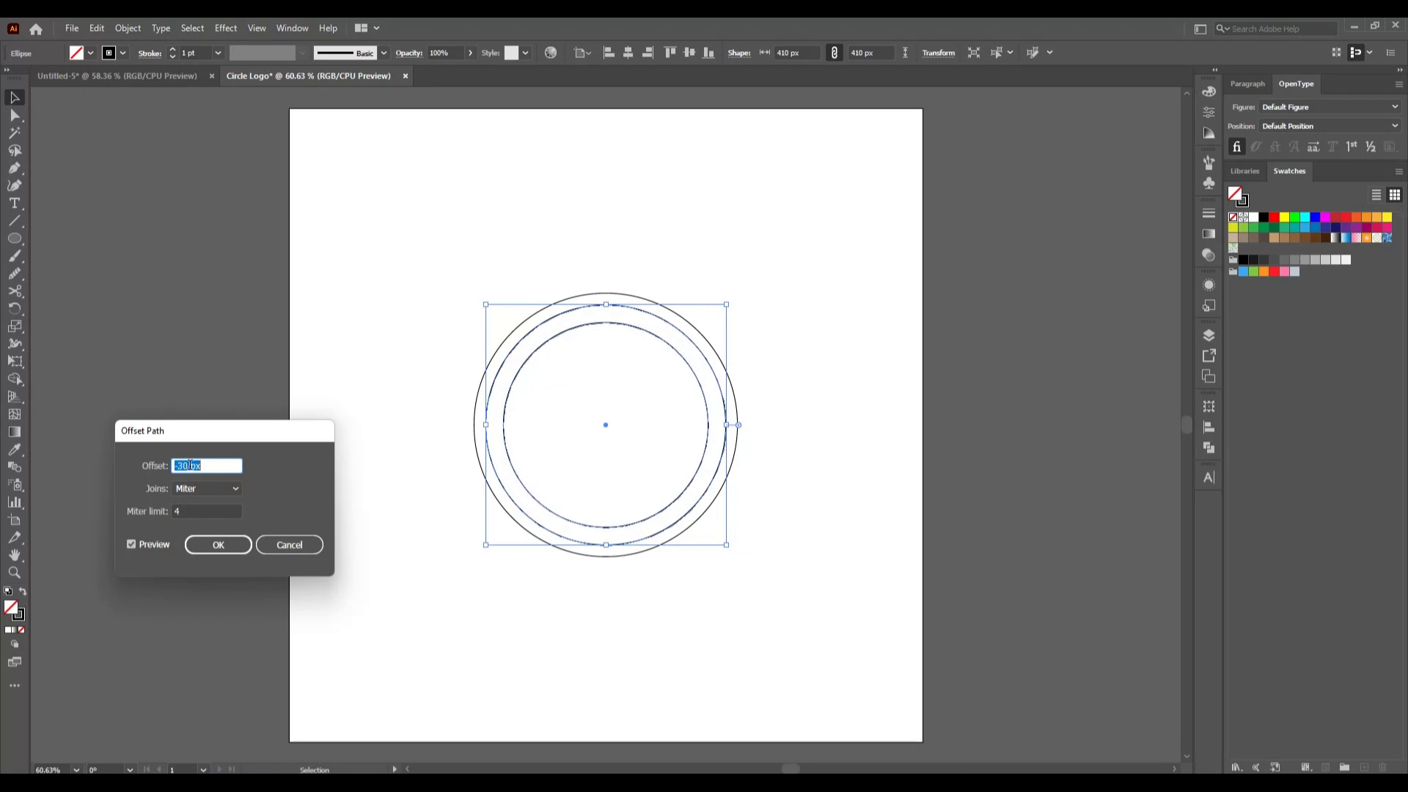
key("Down")
key("Down")
key("Down")
key("Down")
key("Down")
key("Down")
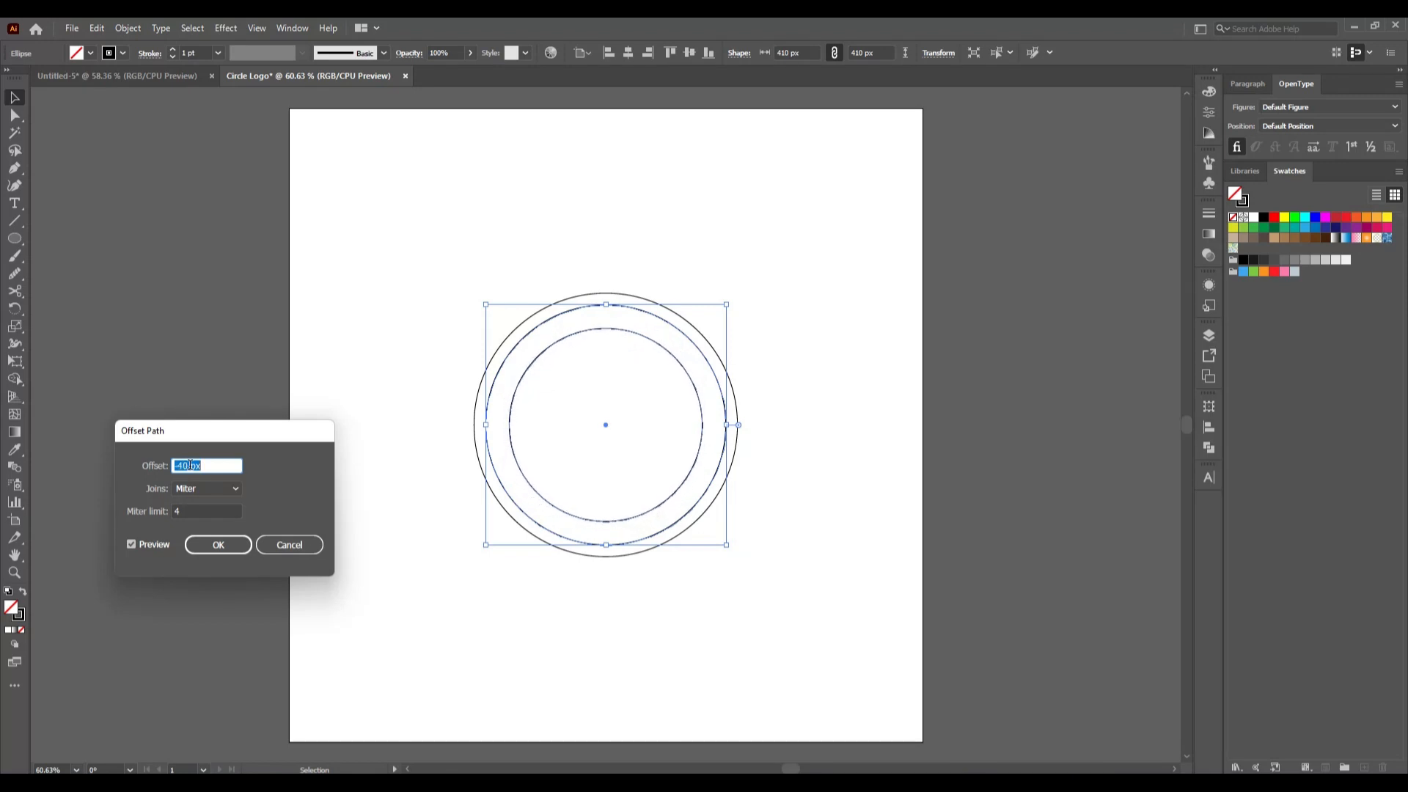
left_click(221, 550)
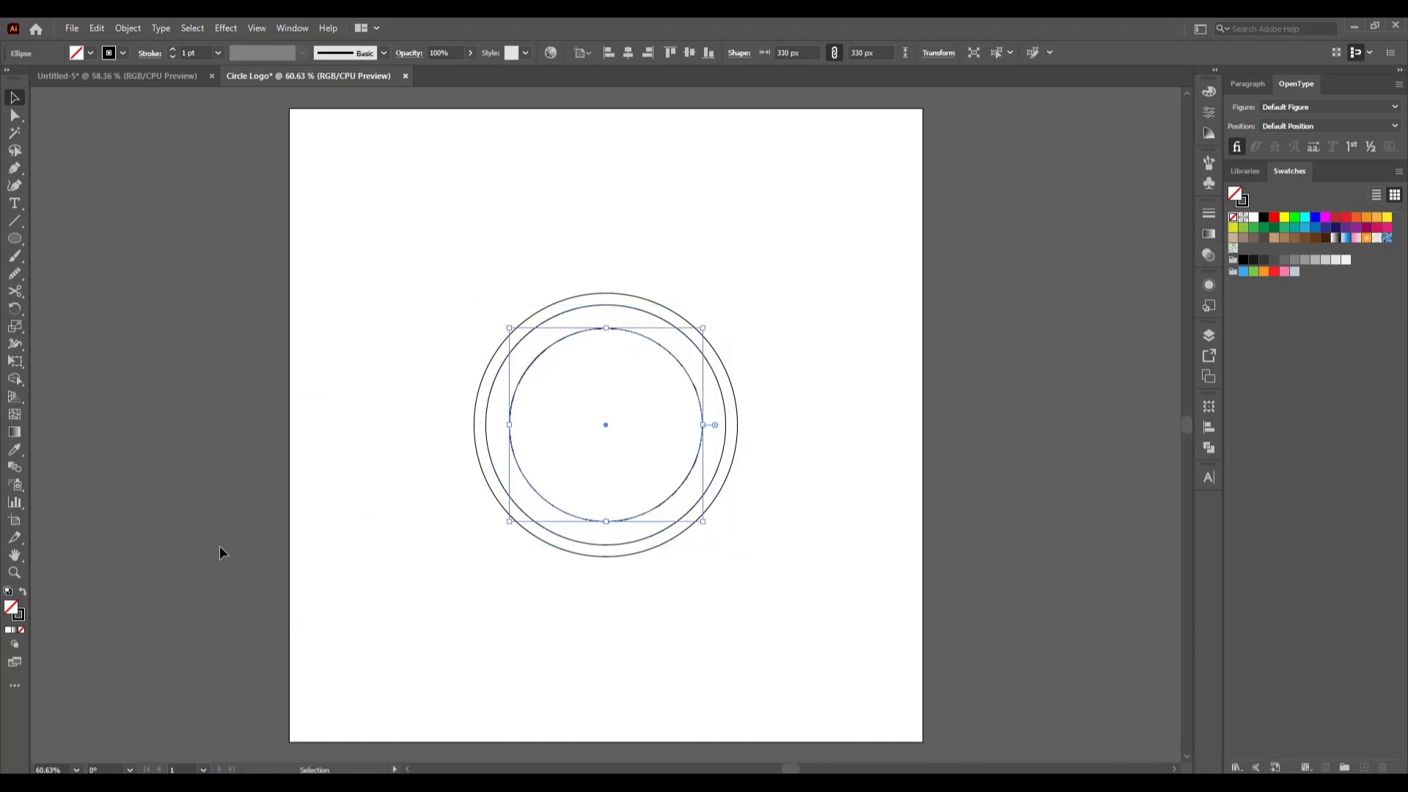
Offset the third circle's path by -20 px to add a fourth concentric circle
left_click(128, 28)
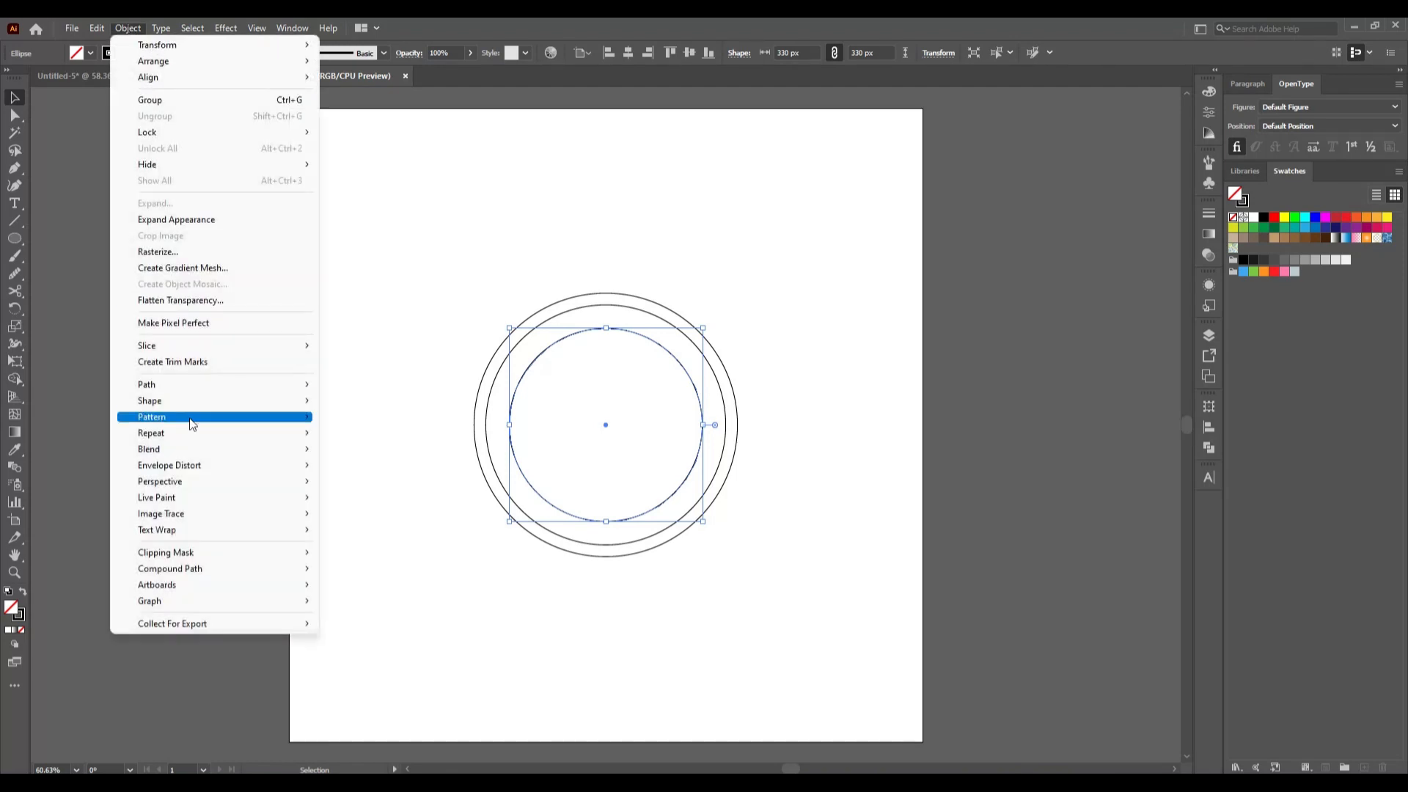
mouse_move(188, 385)
left_click(391, 445)
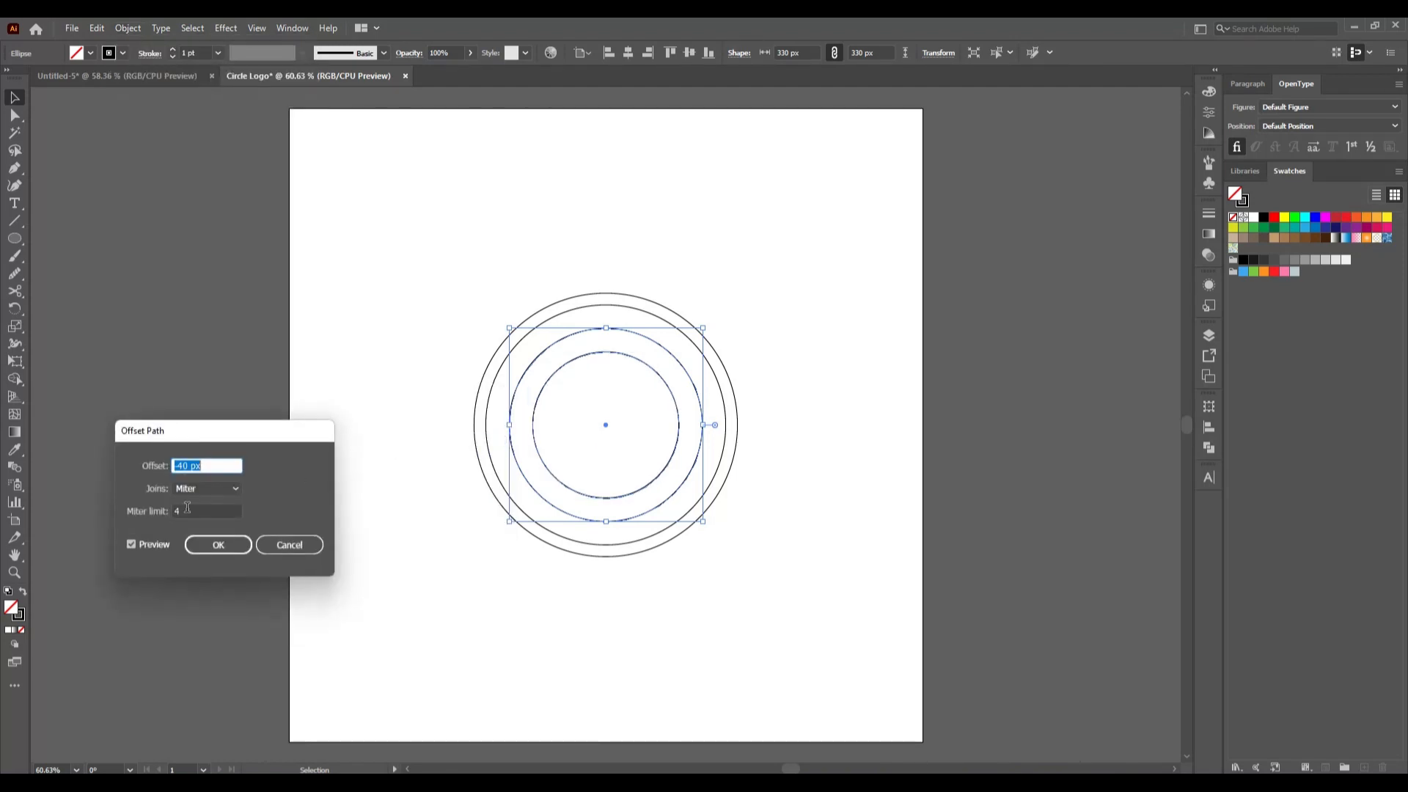
scroll(189, 468, "up", 19)
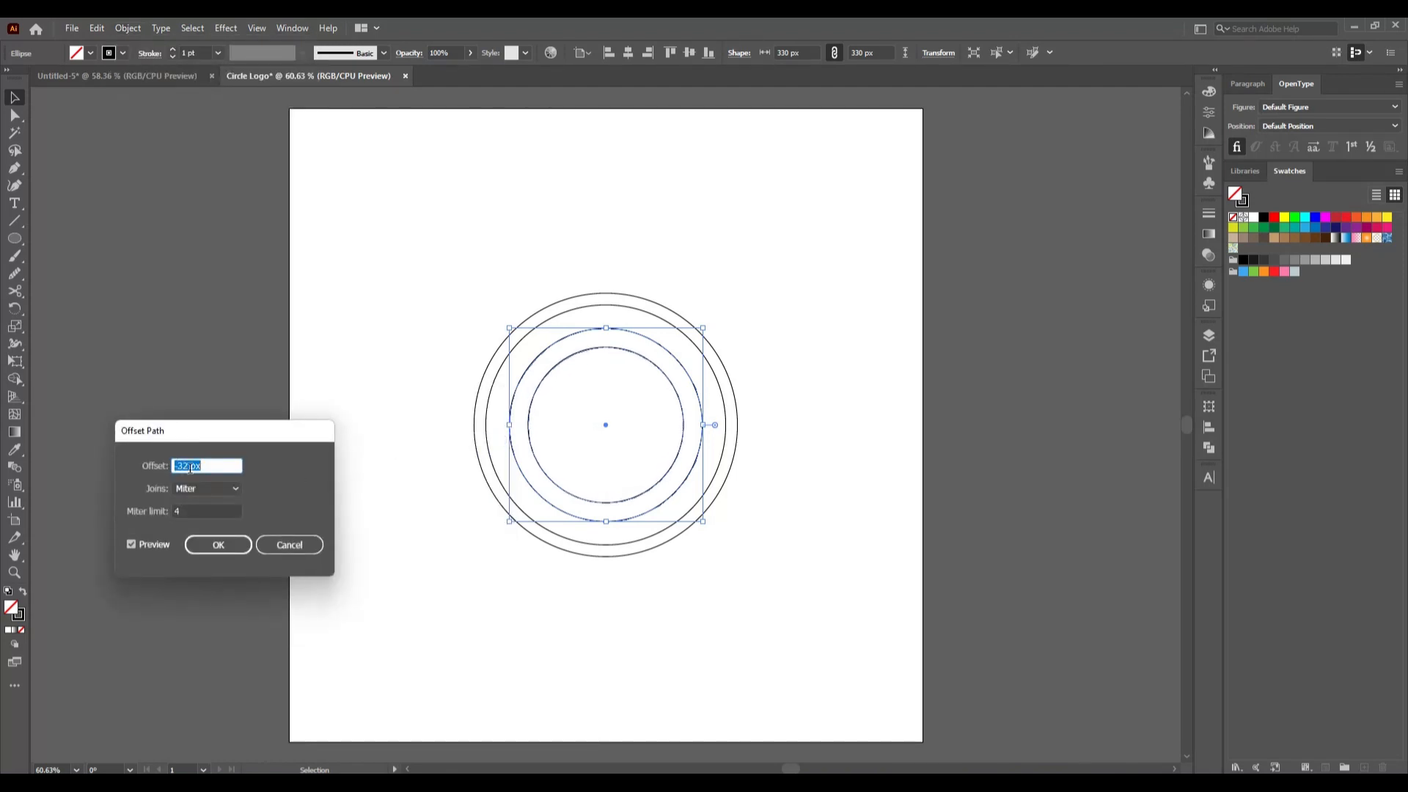
scroll(189, 468, "up", 1)
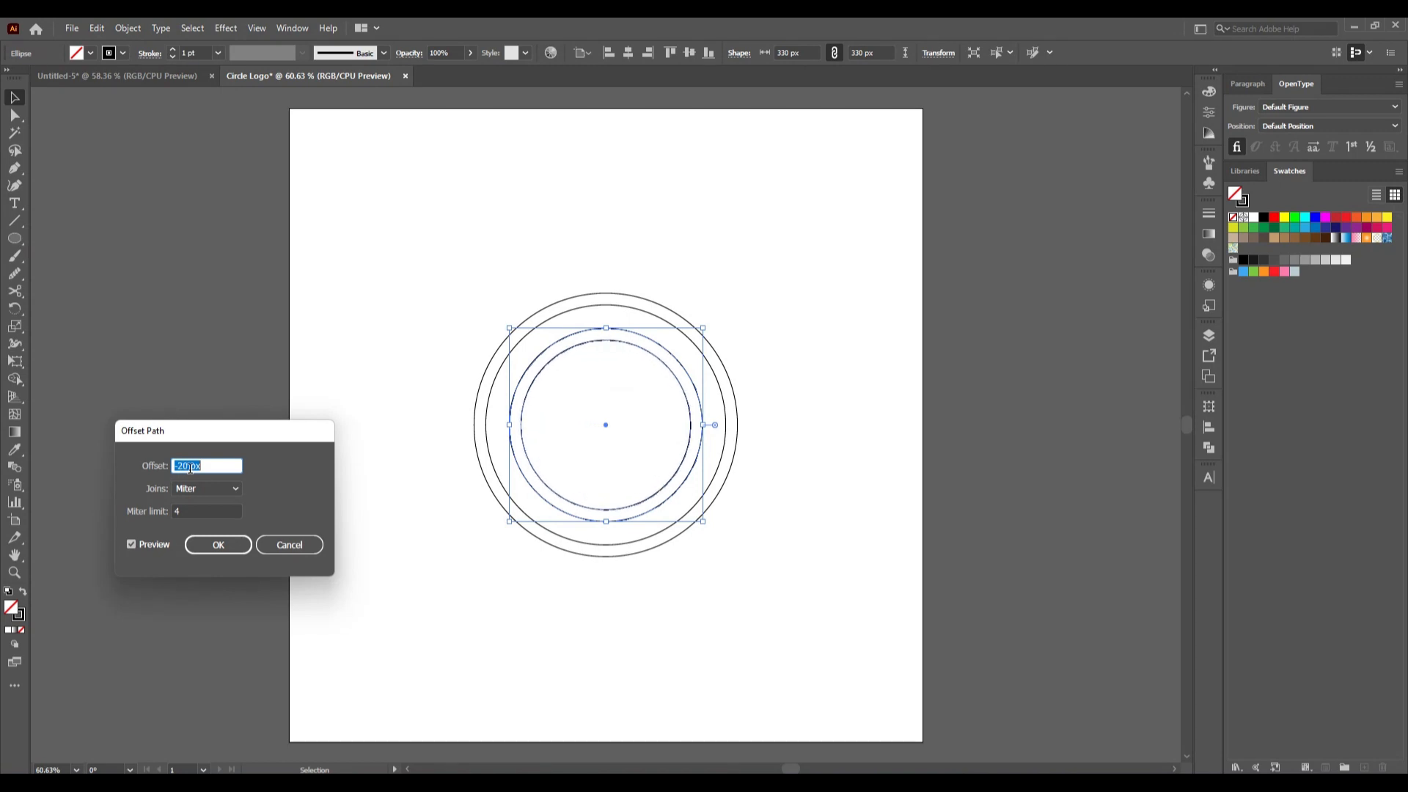
left_click(219, 545)
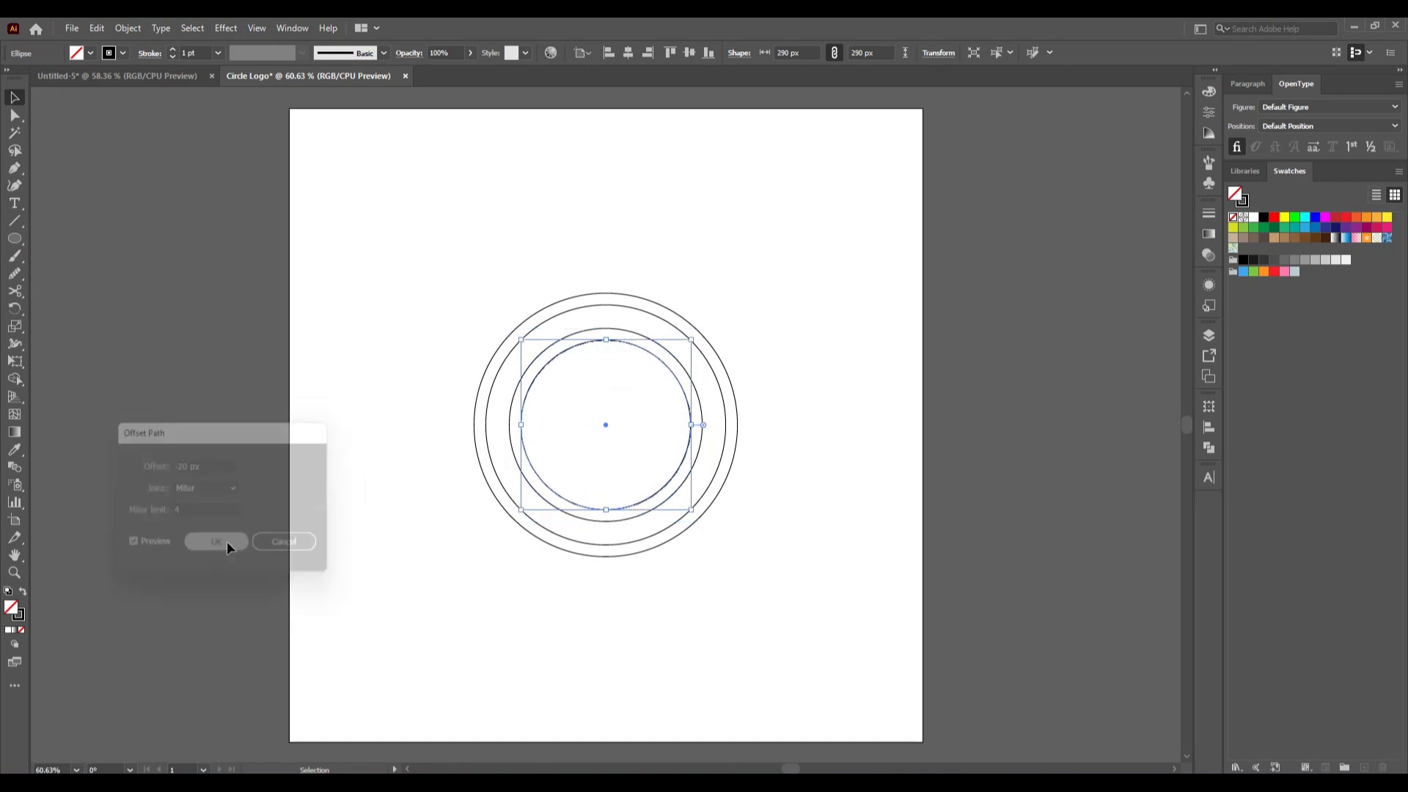
Offset the innermost circle's path inward by about 40 px to add a fifth concentric circle, and deselect it
left_click(128, 28)
mouse_move(185, 387)
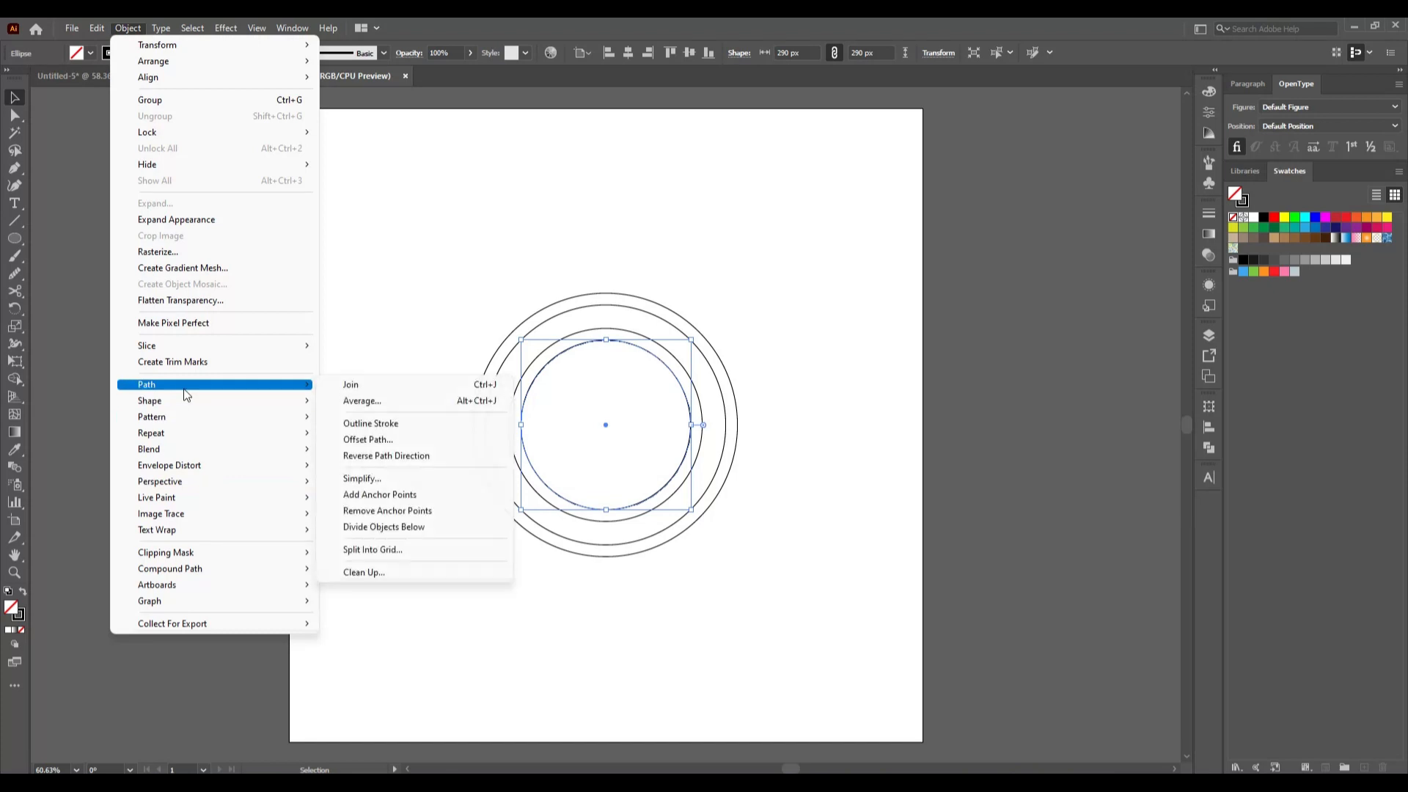
left_click(396, 441)
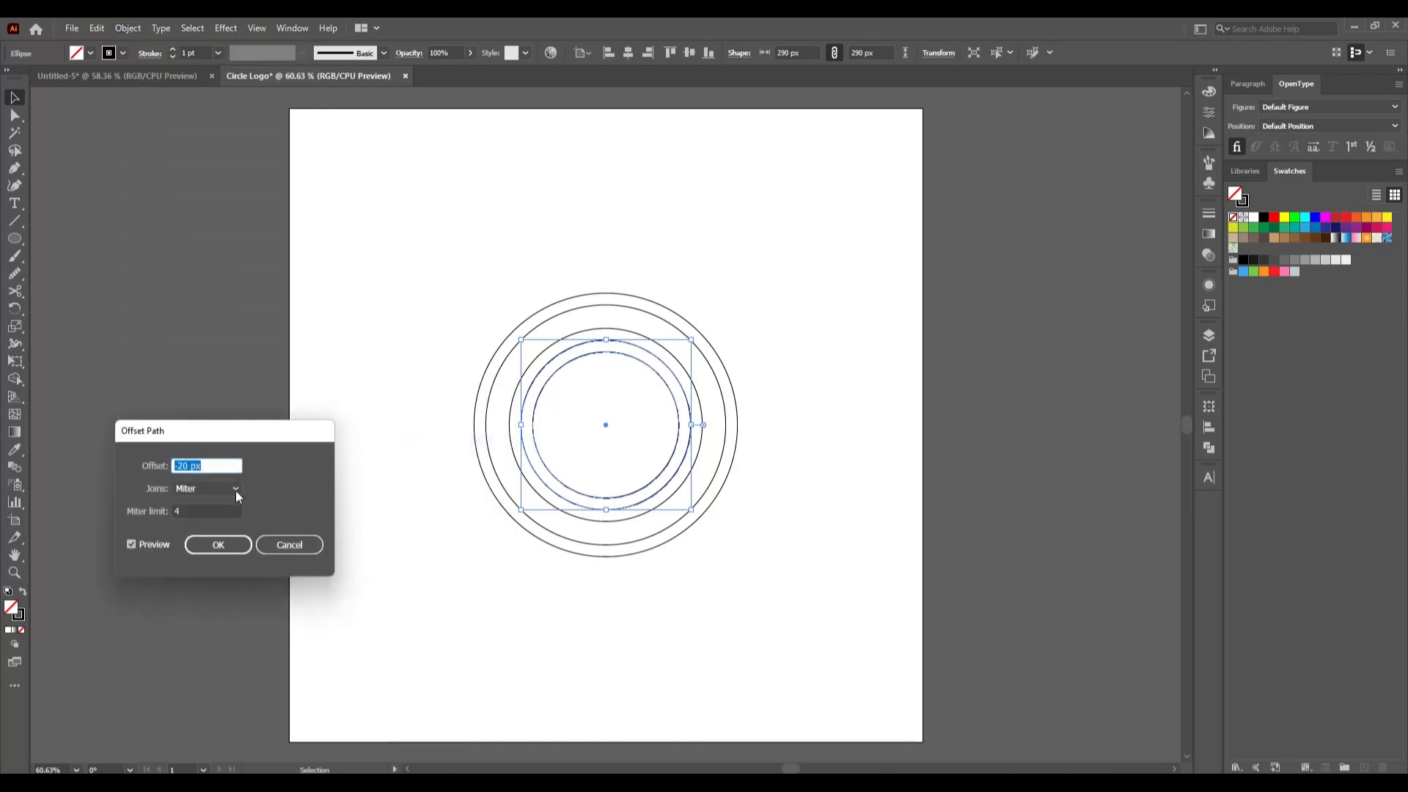
scroll(203, 465, "down", 18)
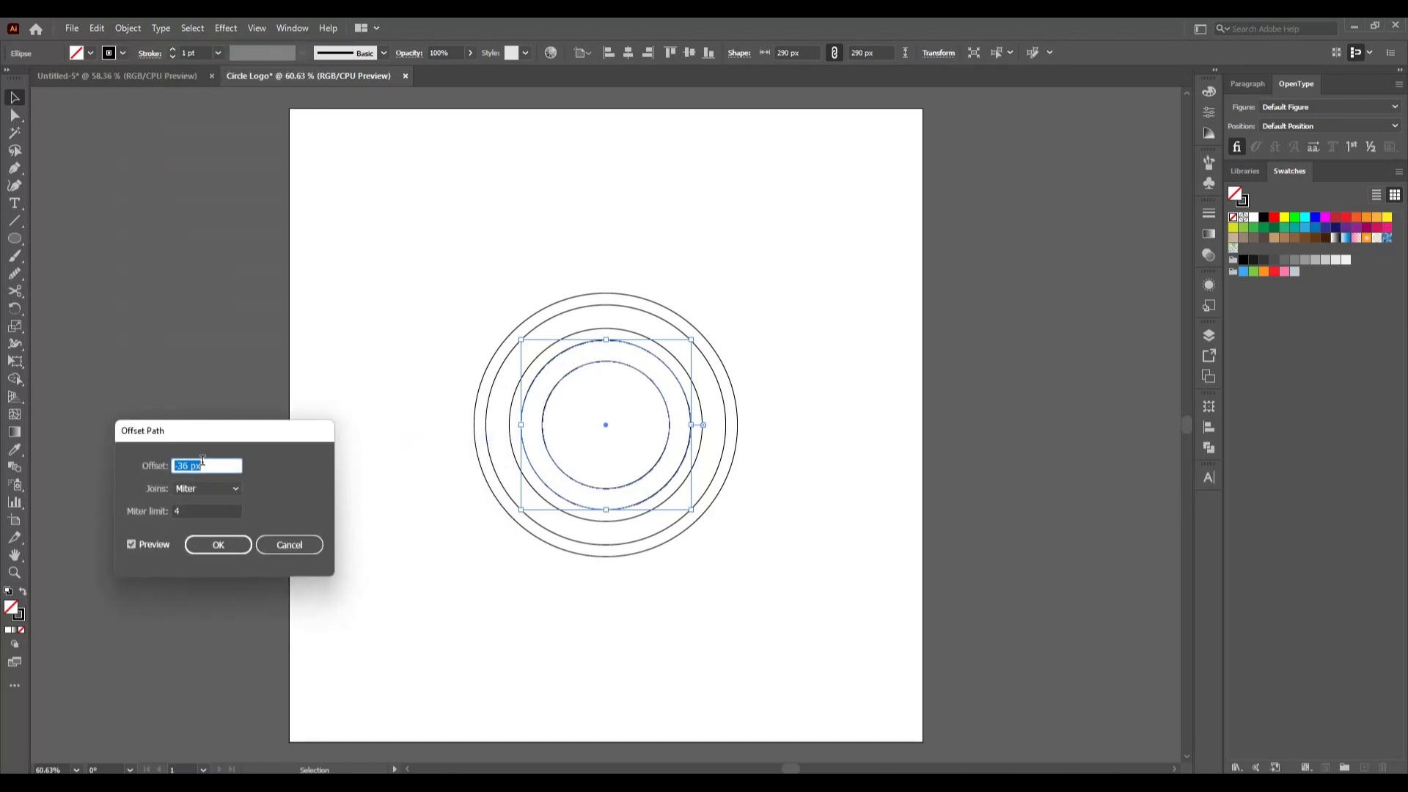
scroll(203, 460, "down", 2)
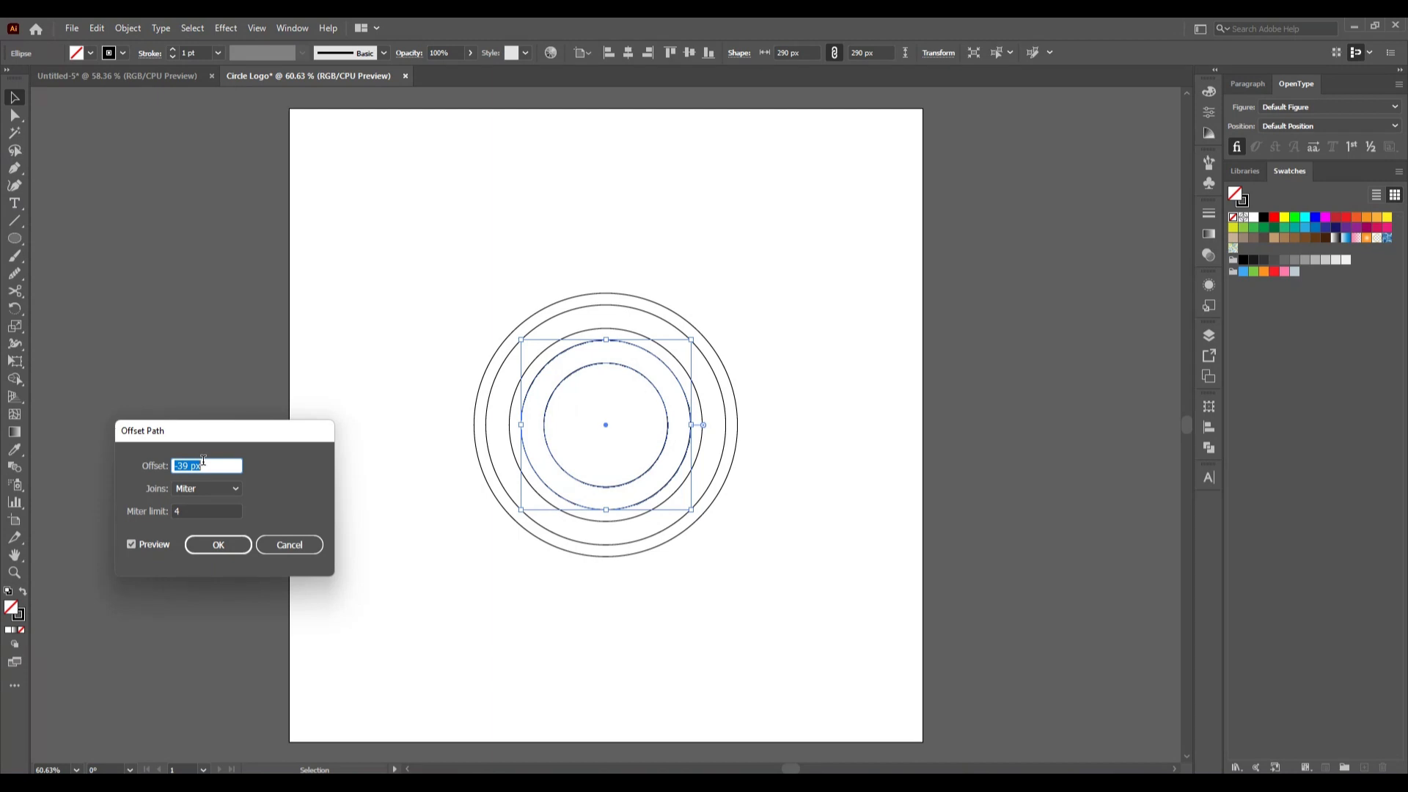
left_click(220, 545)
left_click(622, 641)
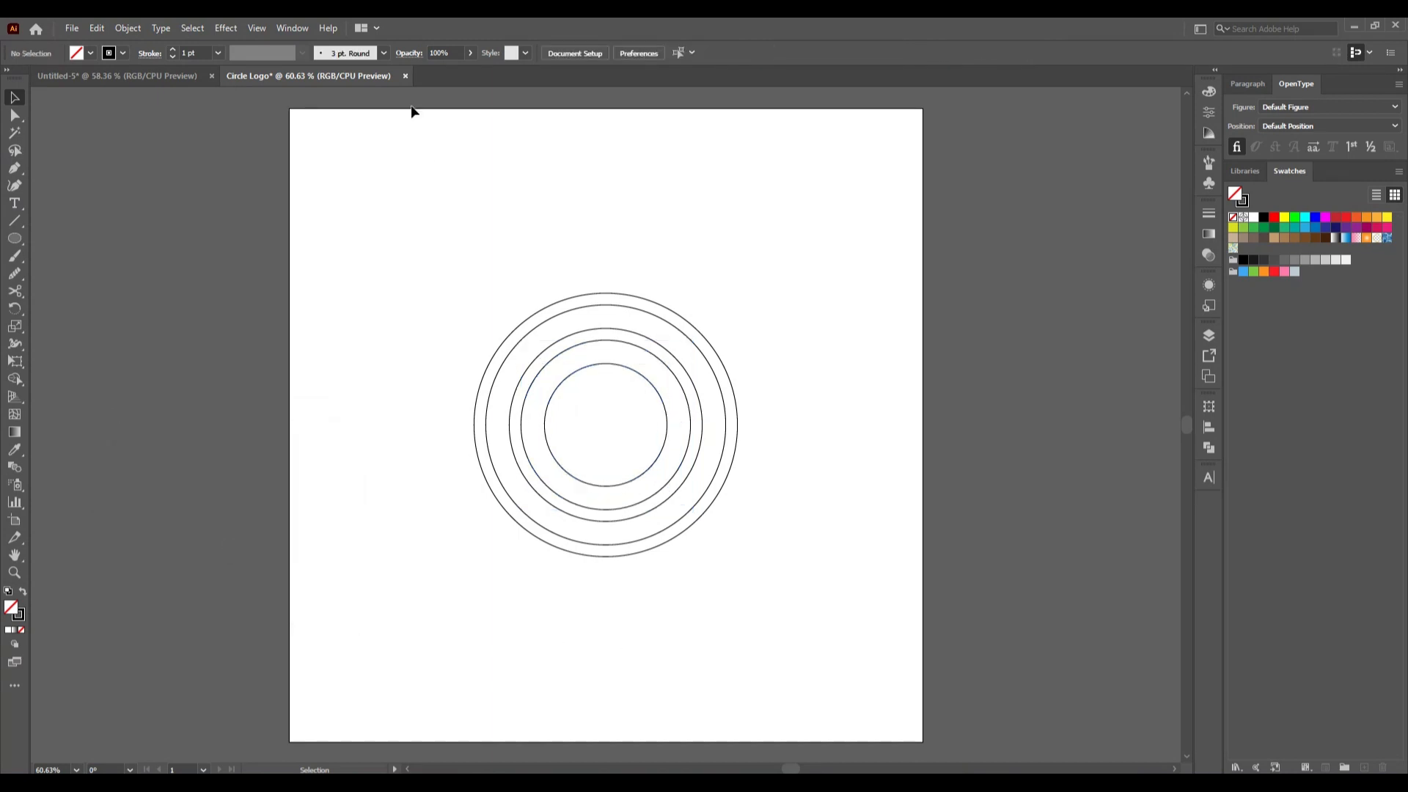
Group the five concentric circles and move the group up to about X 535 px, Y 346 px
left_click_drag(472, 278, 754, 579)
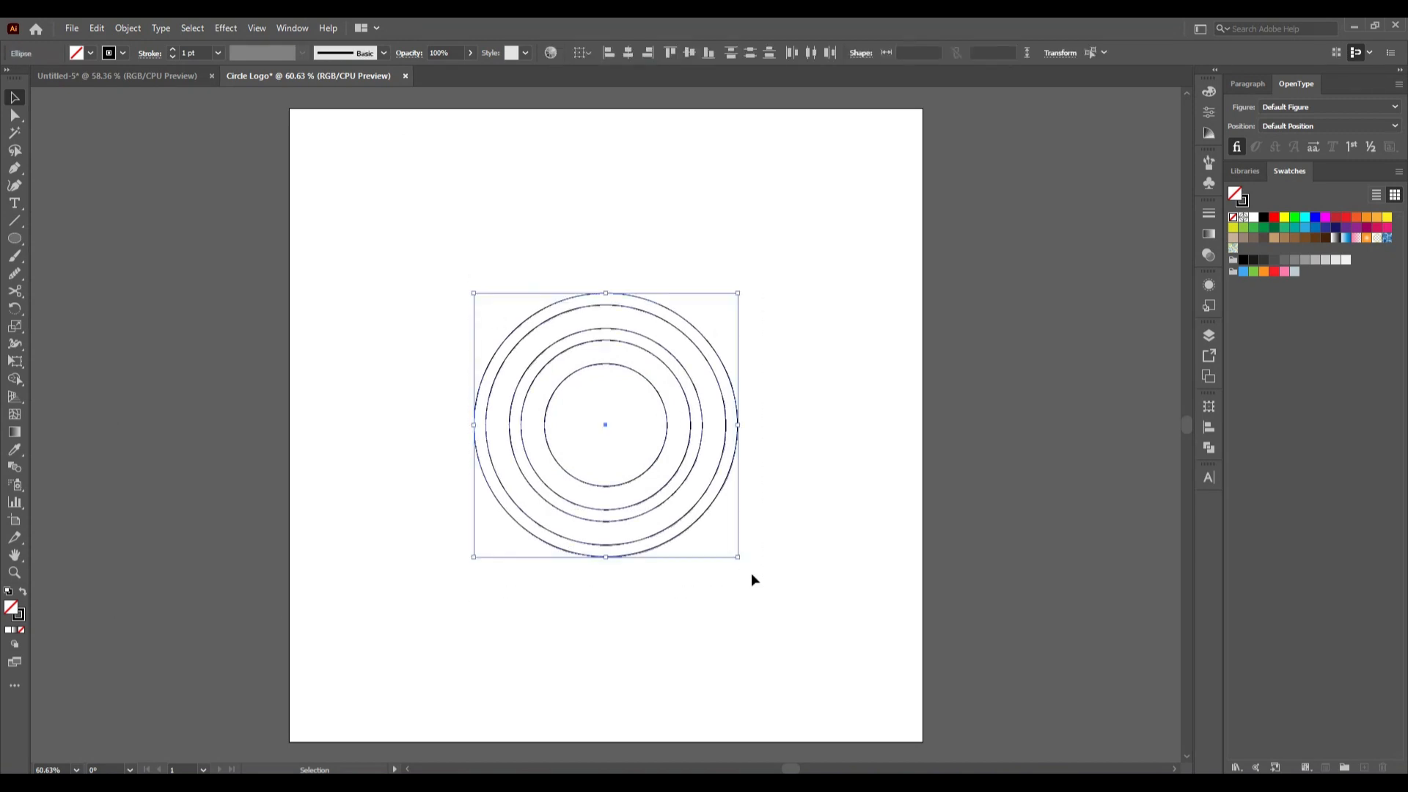
right_click(614, 423)
left_click(650, 516)
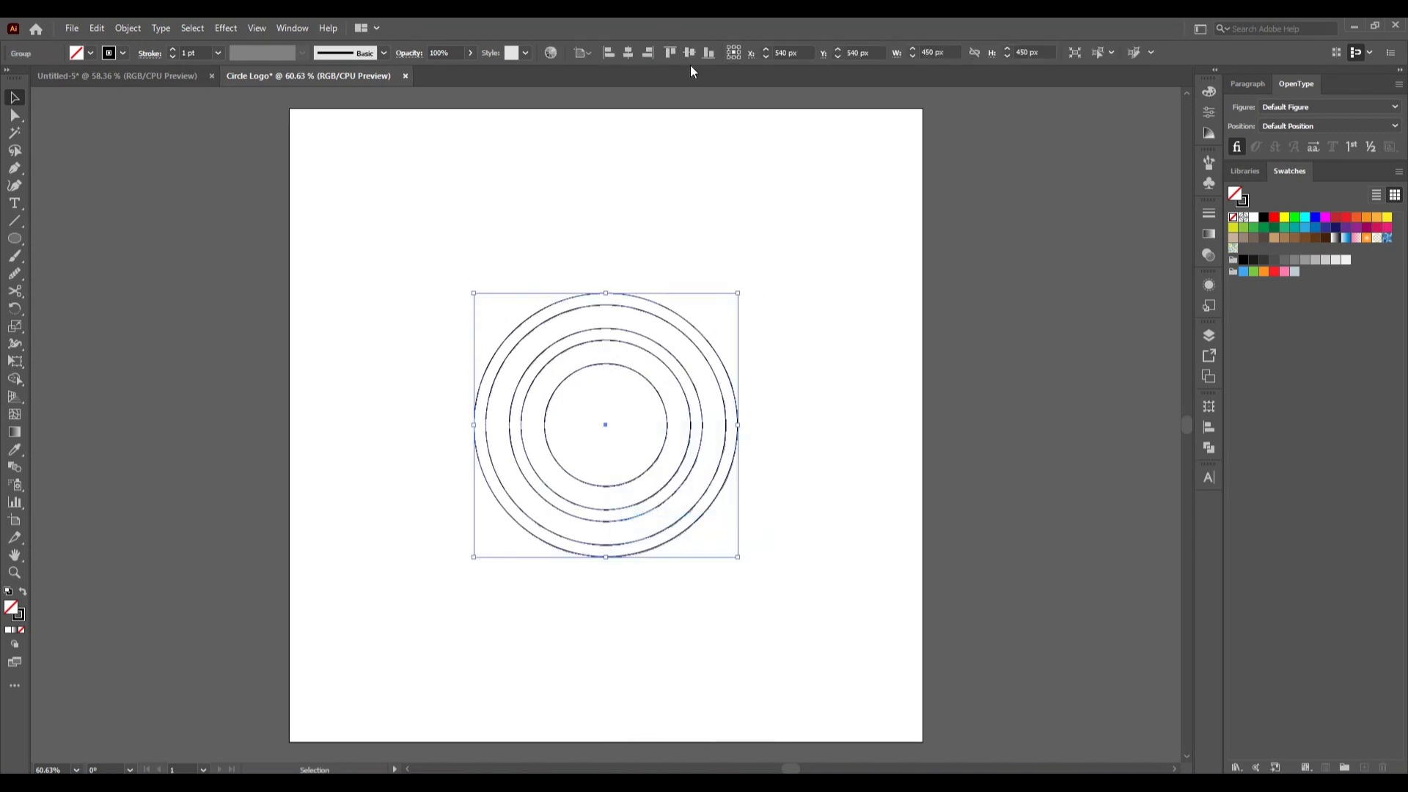
left_click_drag(597, 308, 596, 183)
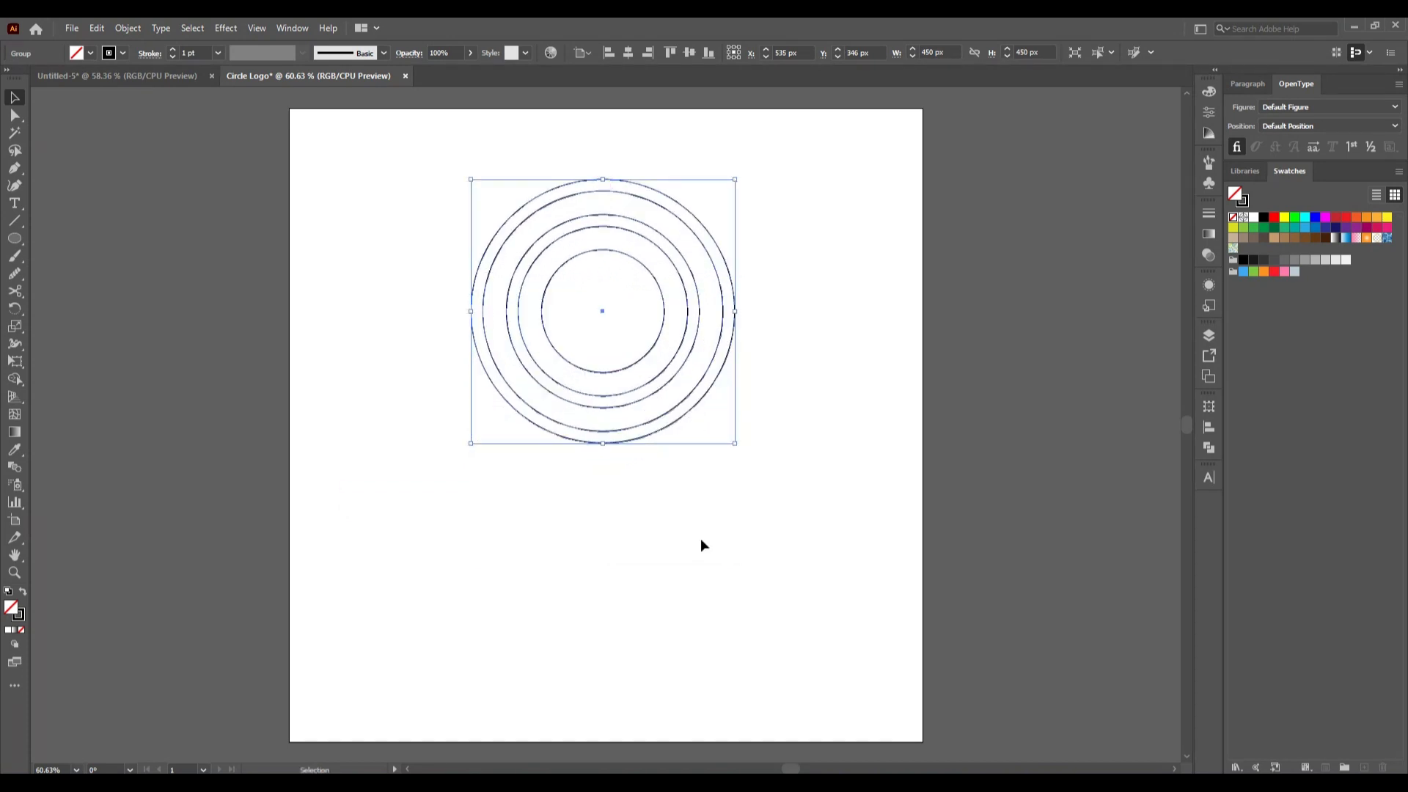
Copy the circle group and paste the duplicate in place over the original
left_click(702, 539)
left_click(701, 398)
left_click(103, 30)
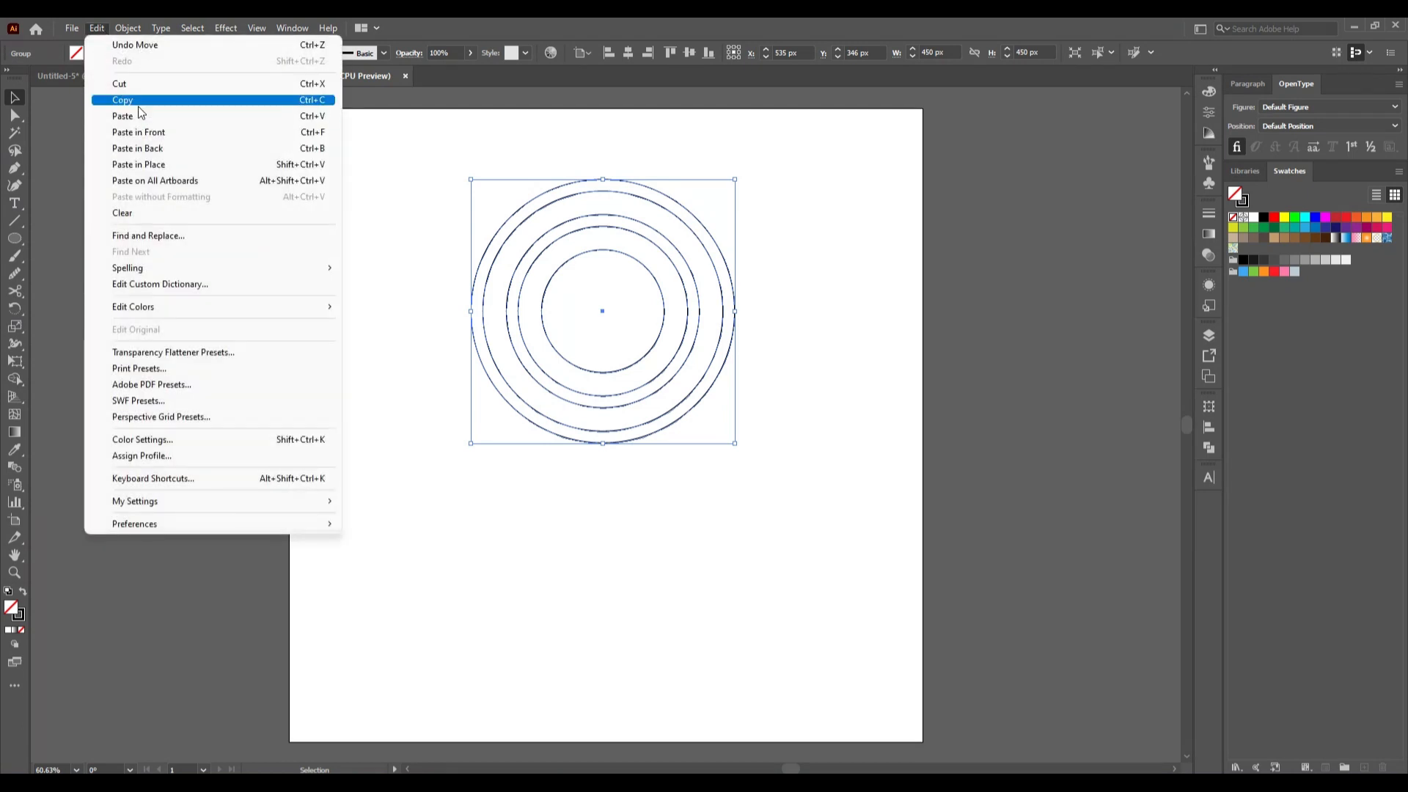
left_click(136, 102)
left_click(97, 28)
left_click(143, 168)
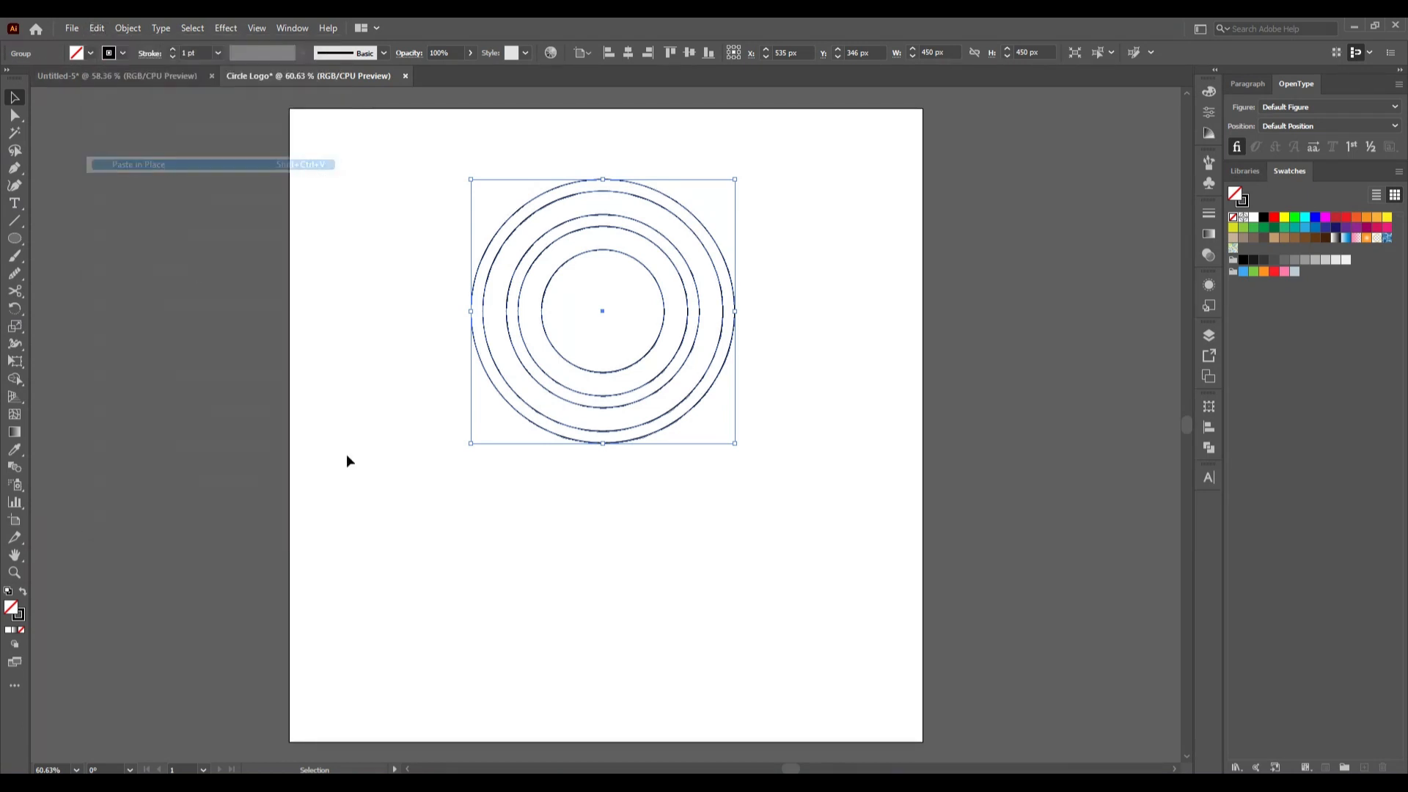
Move one circle group 370 px straight down so its outer circle touches the other group's fourth circle, and check the tangency in outline view
left_click(690, 549)
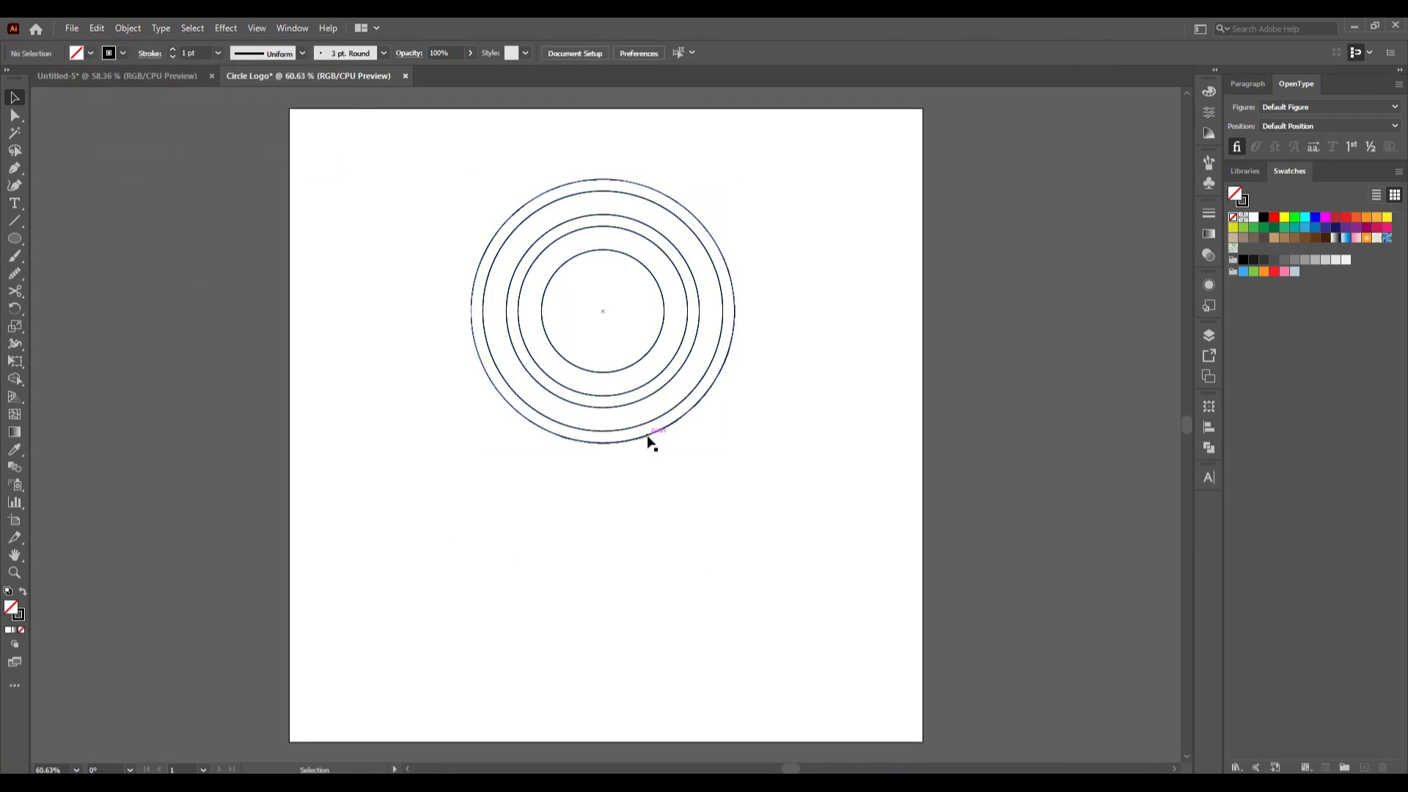
left_click_drag(648, 435, 656, 657)
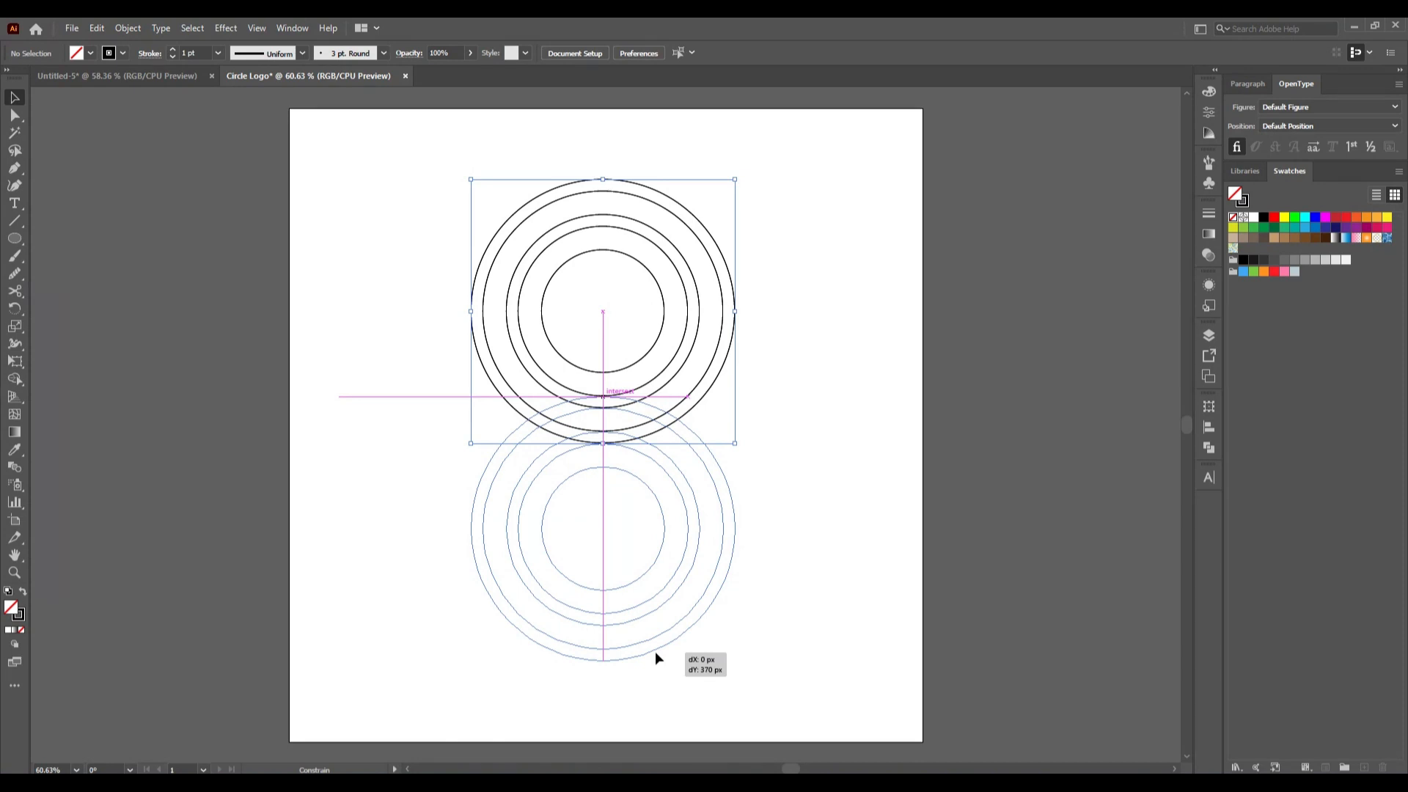
left_click_drag(655, 659, 655, 659)
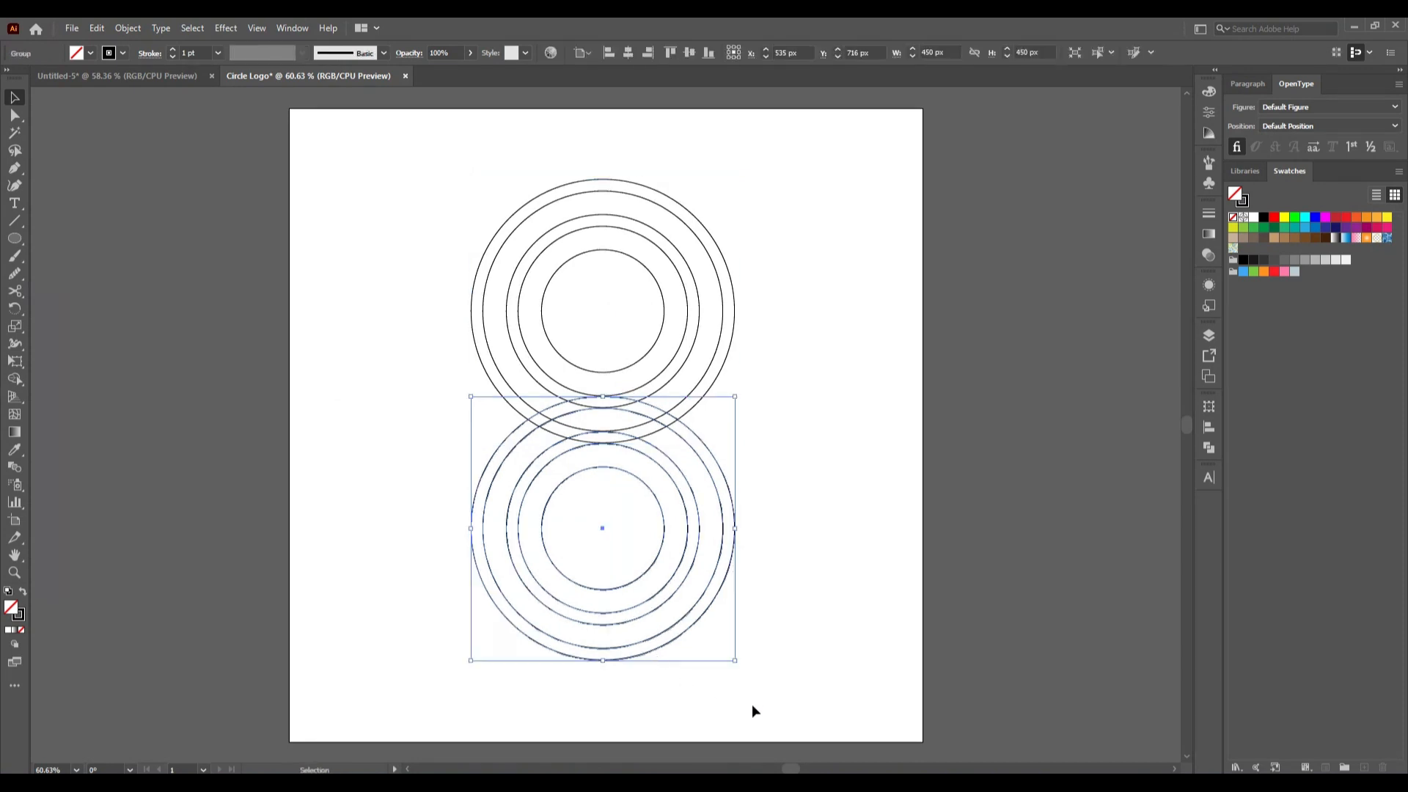
left_click(801, 669)
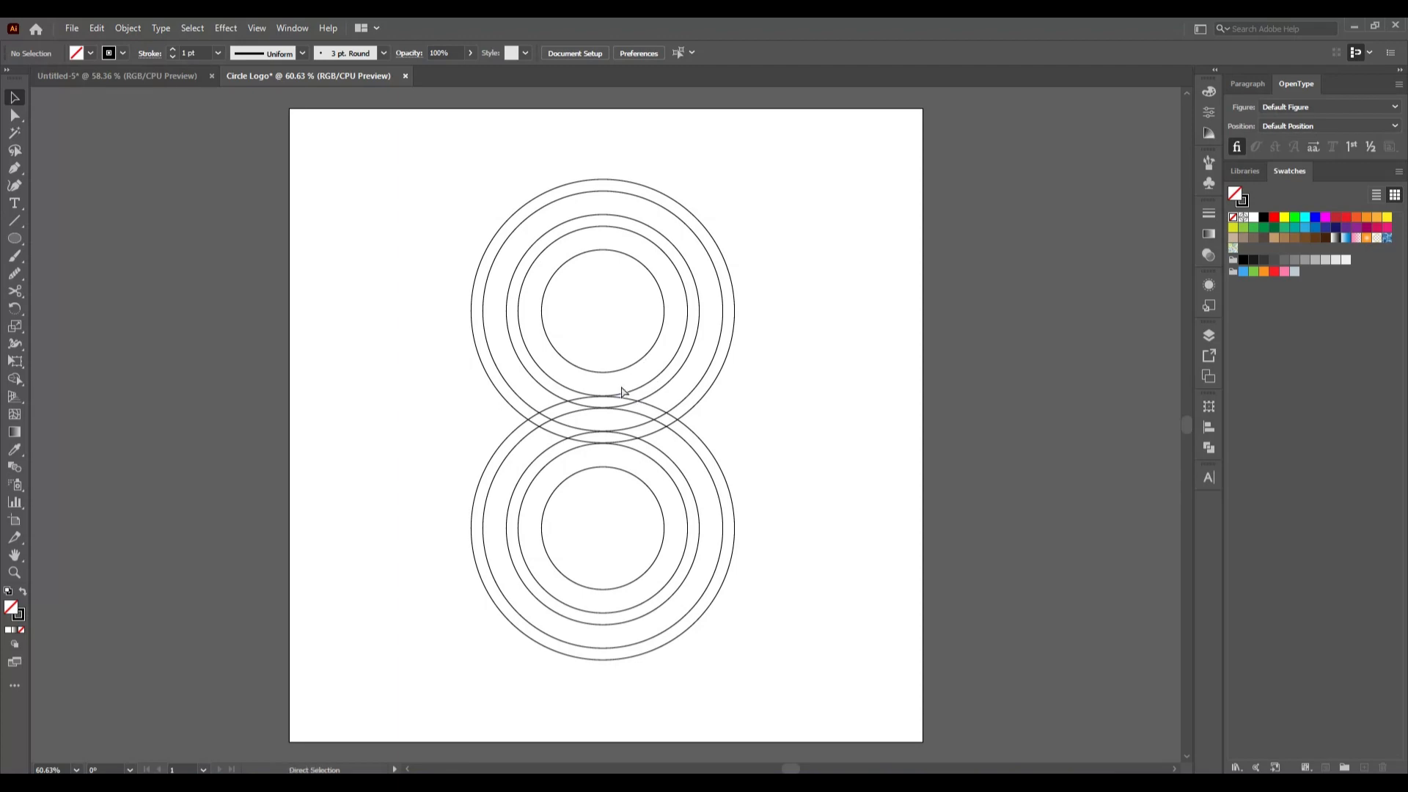
key("ctrl+y")
scroll(609, 400, "up", 4)
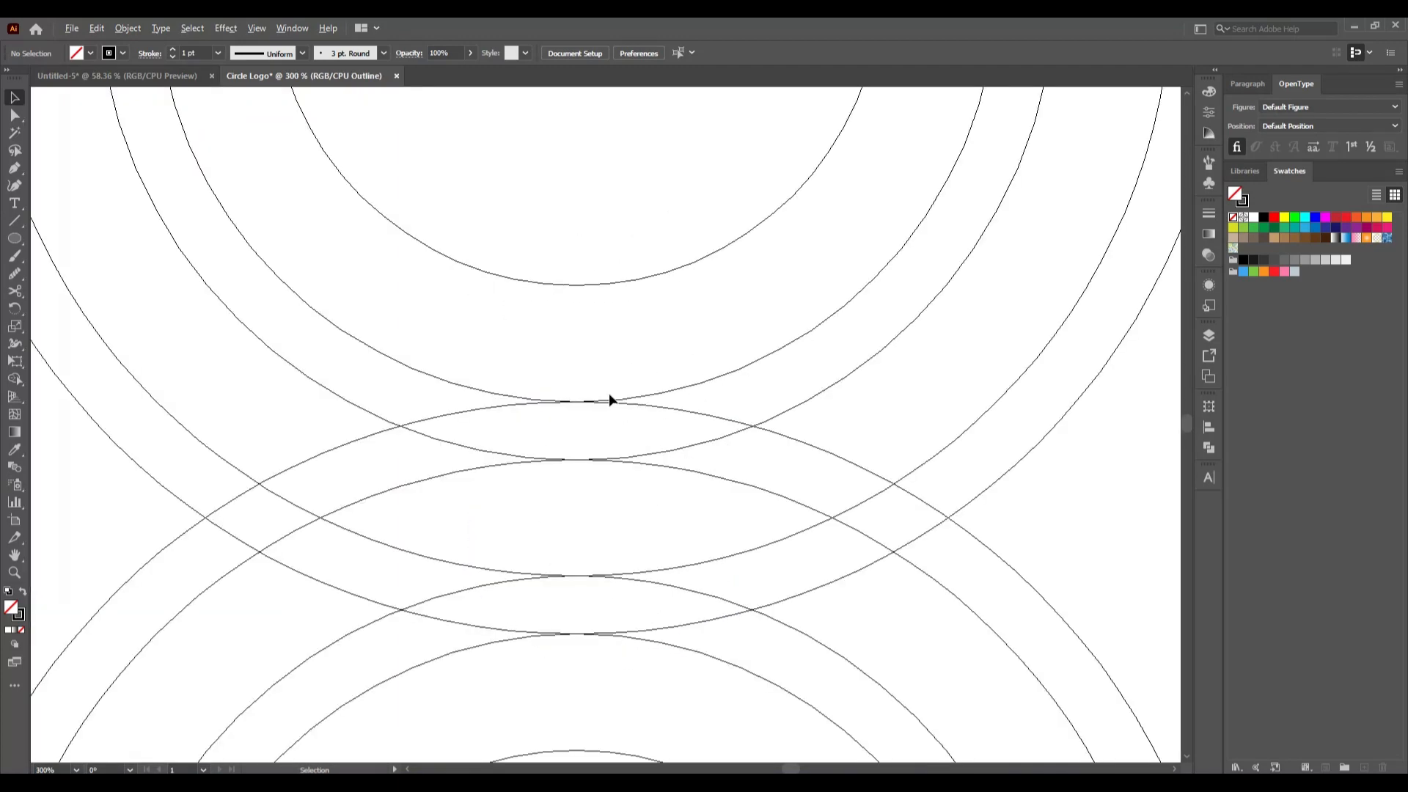
key("ctrl+y")
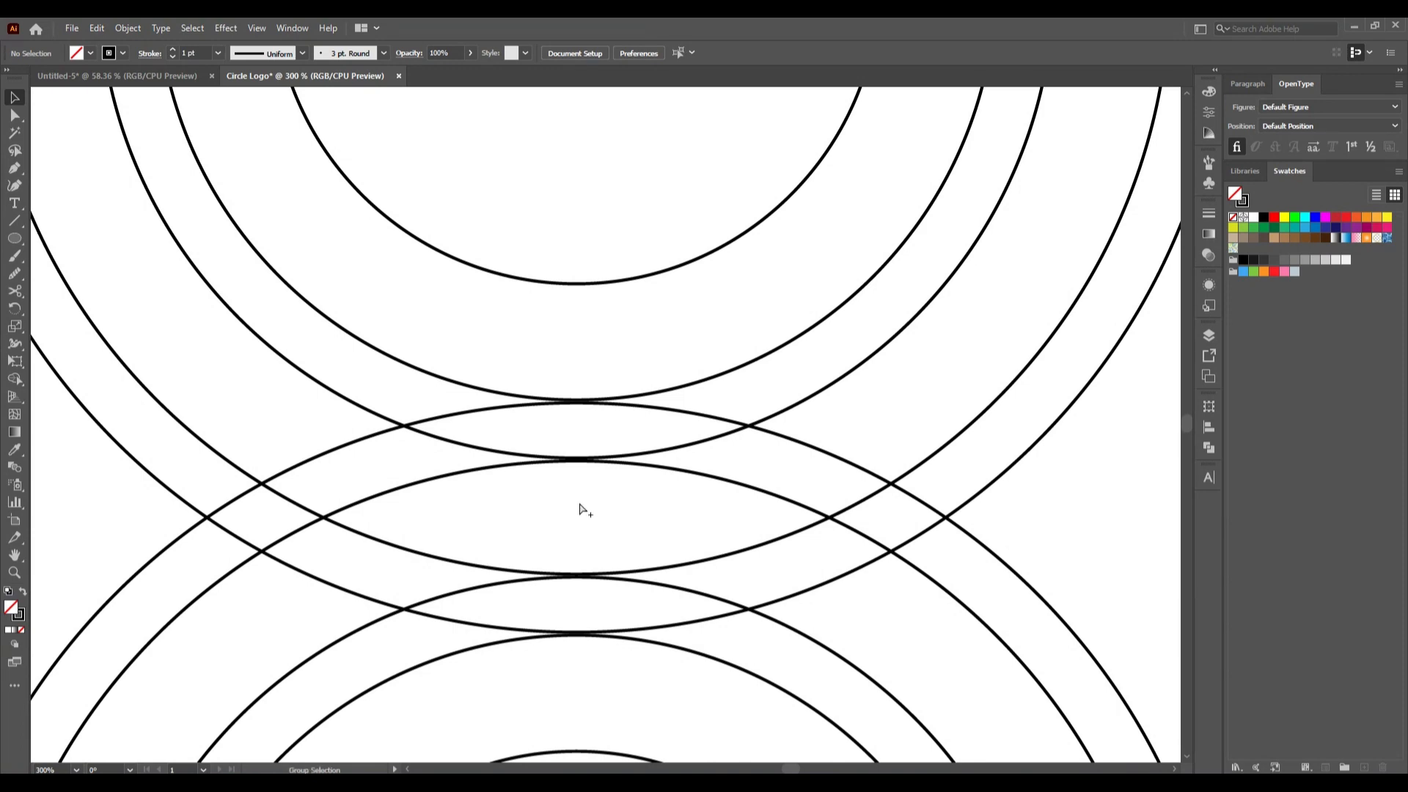
key("ctrl+0")
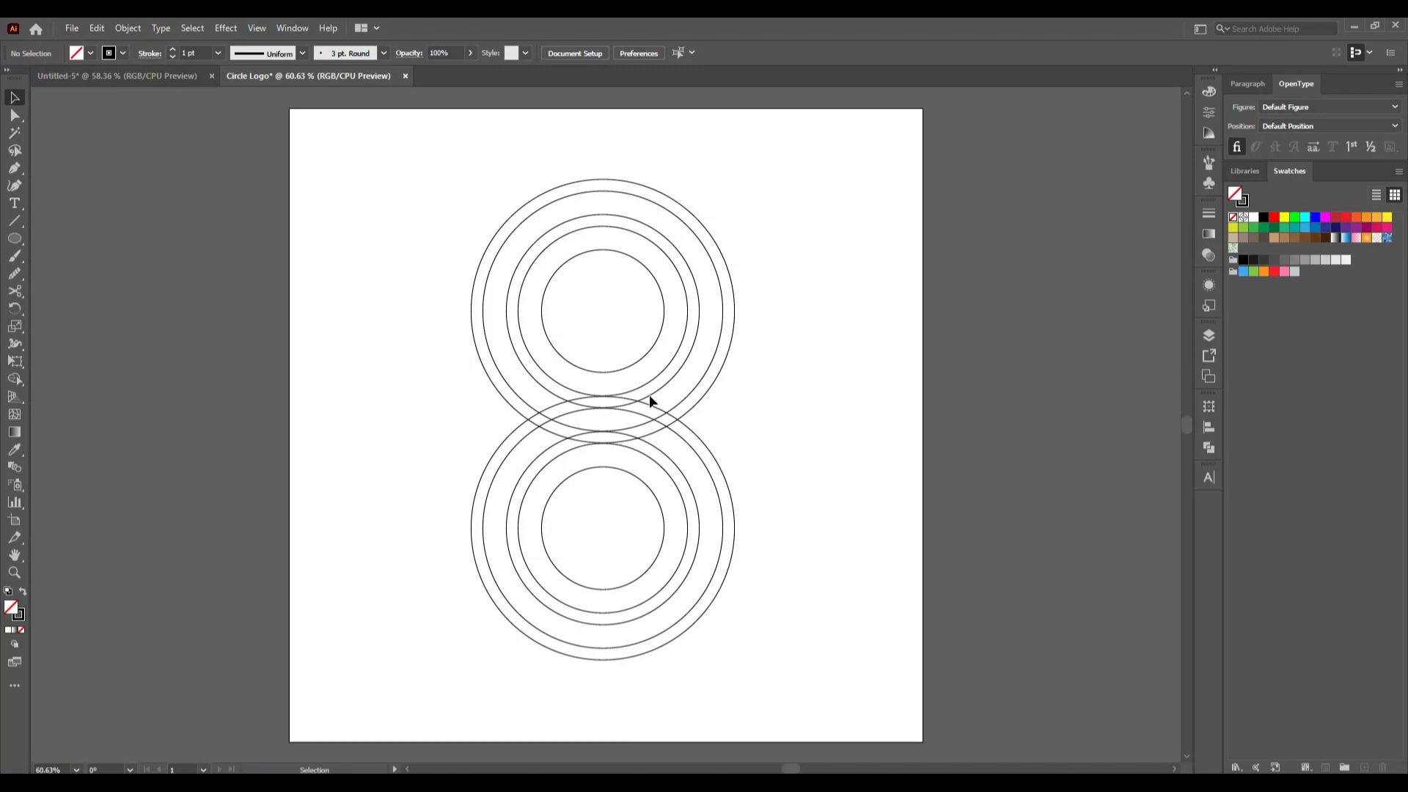
Draw a vertical line about 869 px long, tangent to the left edge of the smallest circles and crossing both circle groups
left_click(12, 226)
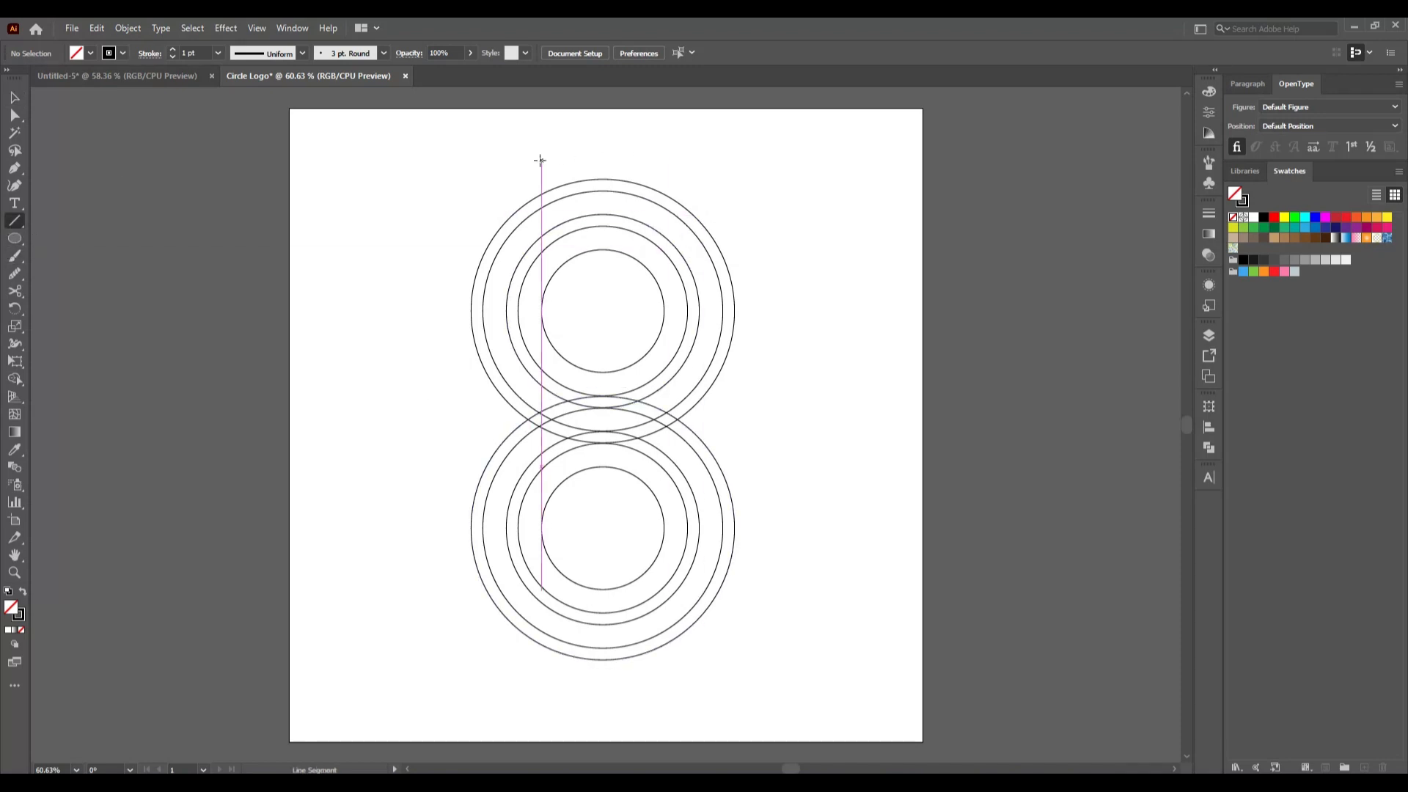
left_click_drag(541, 160, 558, 671)
left_click(15, 98)
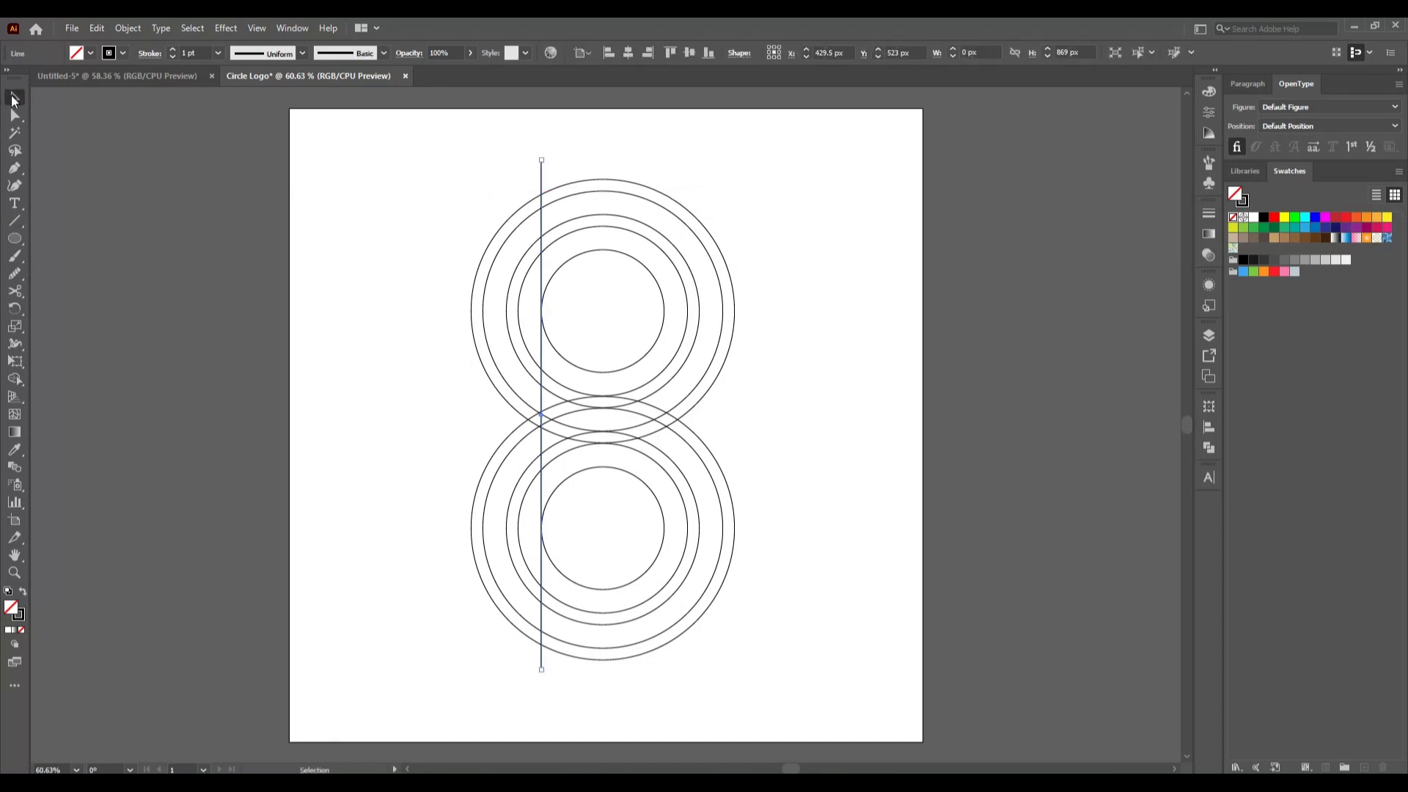
left_click(389, 292)
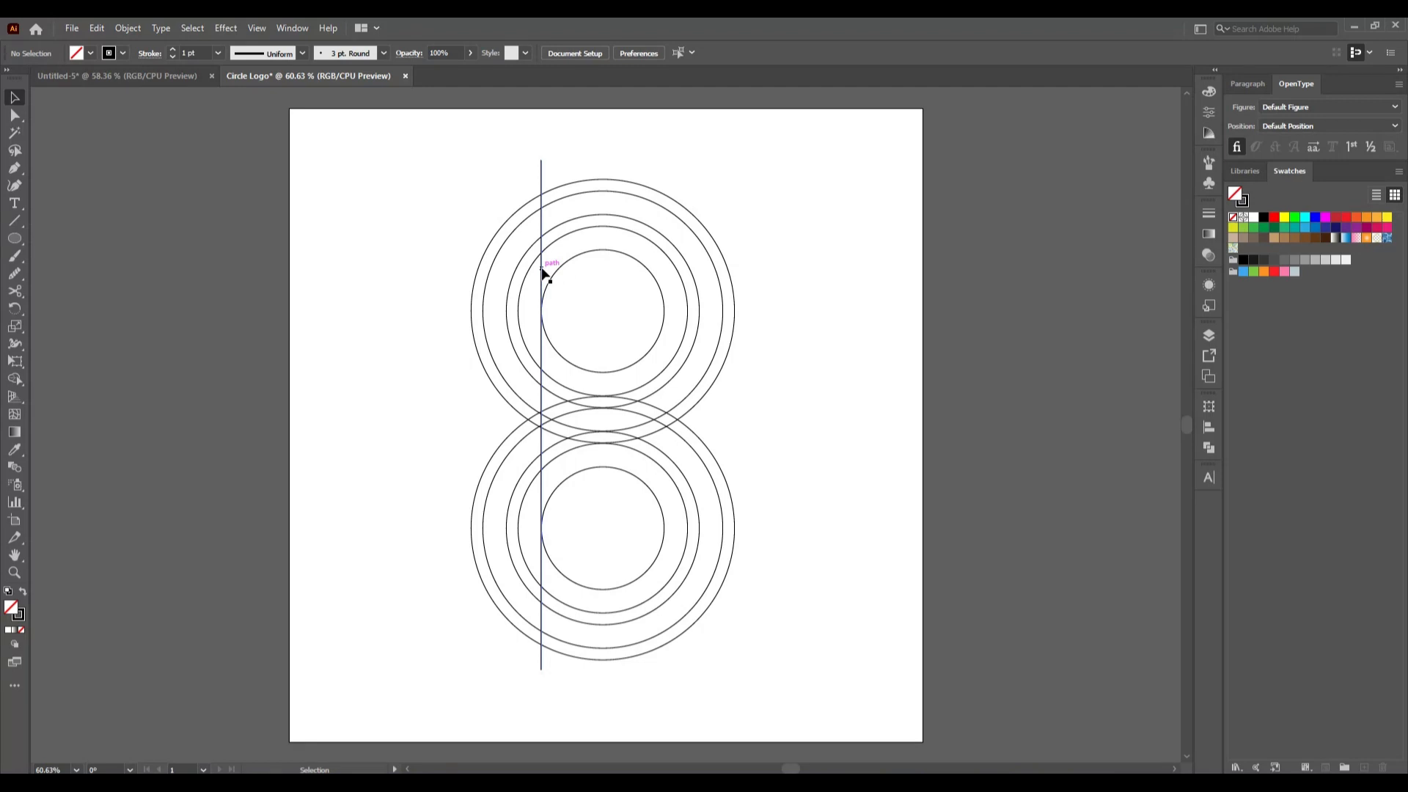
Duplicate the vertical line horizontally onto the left edges of the fourth and third circles
left_click_drag(543, 273, 518, 277)
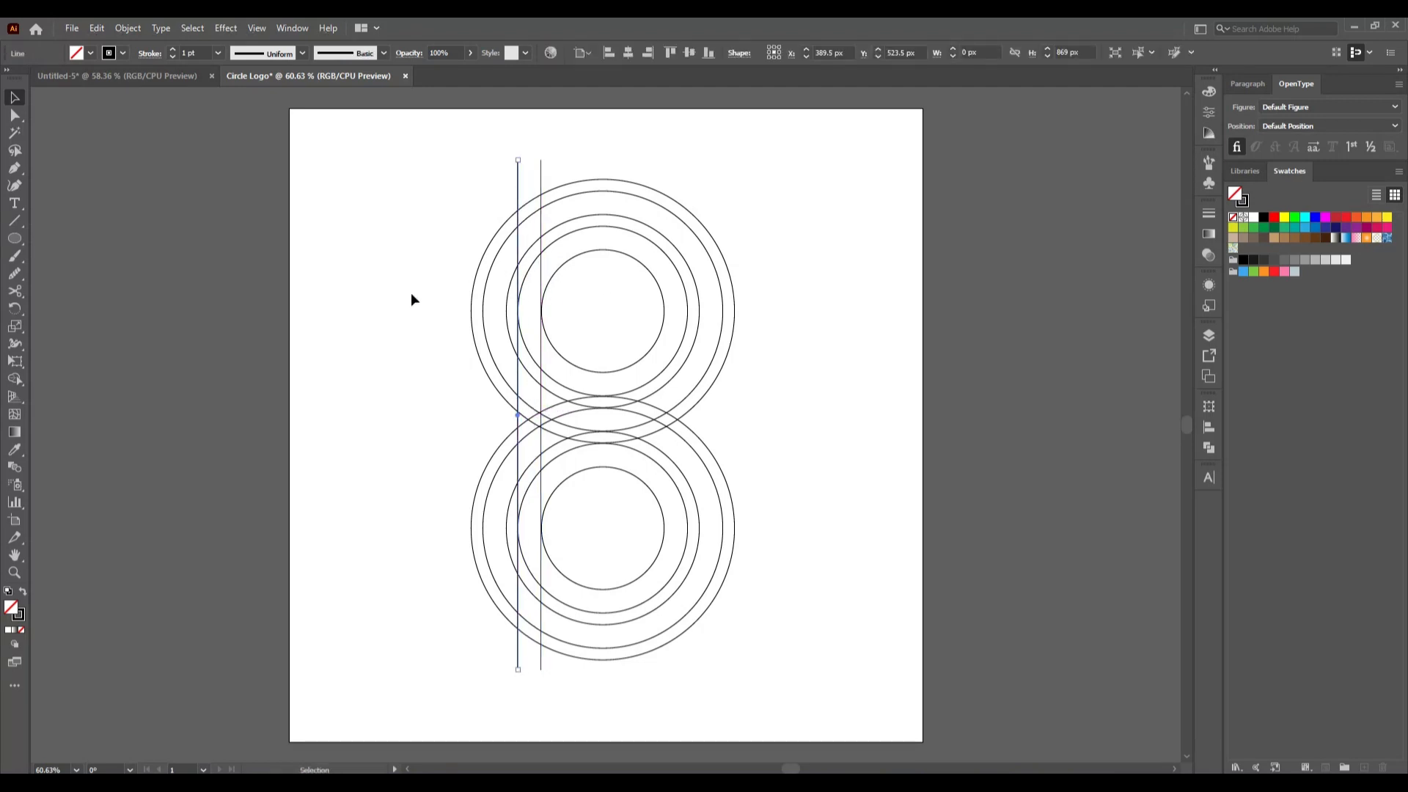
left_click(411, 293)
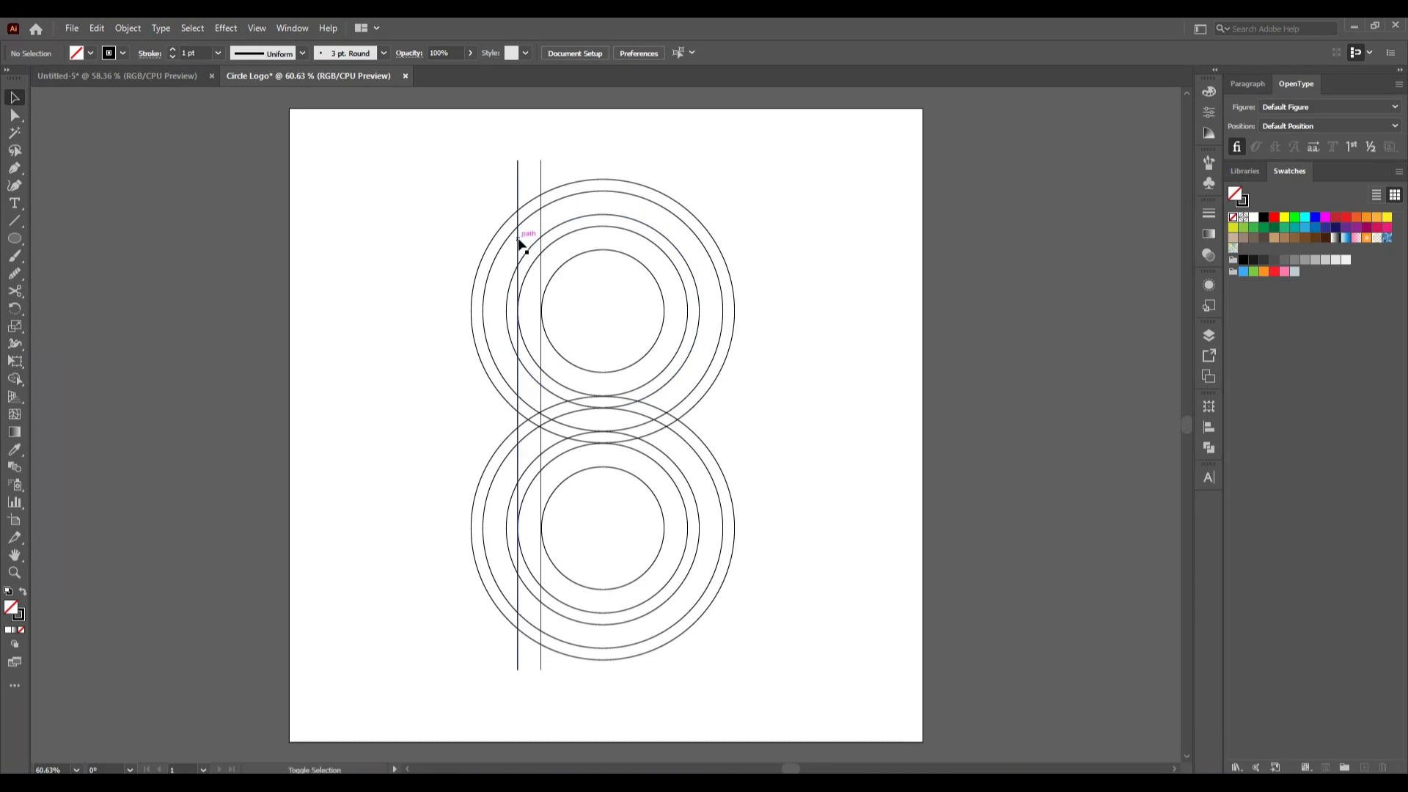
left_click_drag(519, 246, 508, 245)
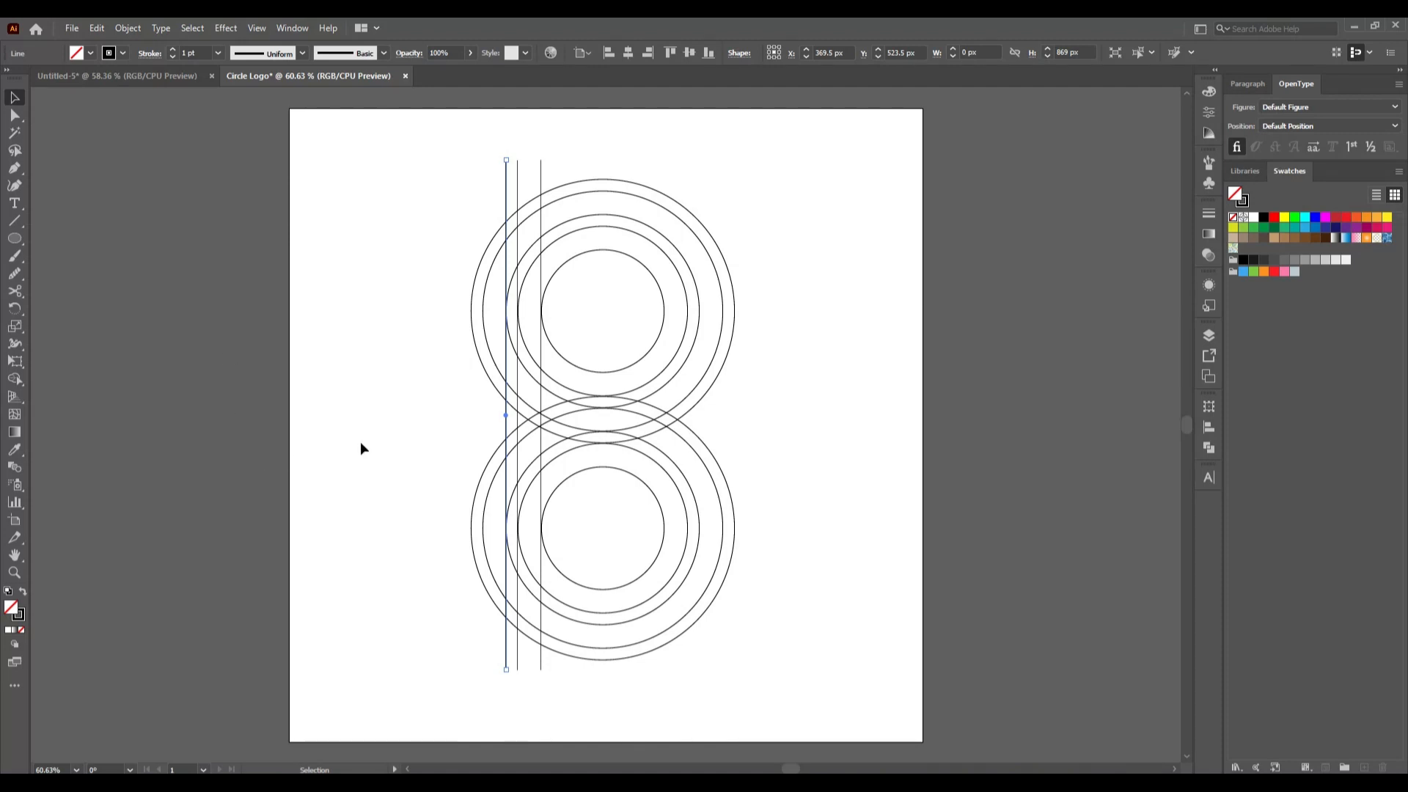
left_click(371, 416)
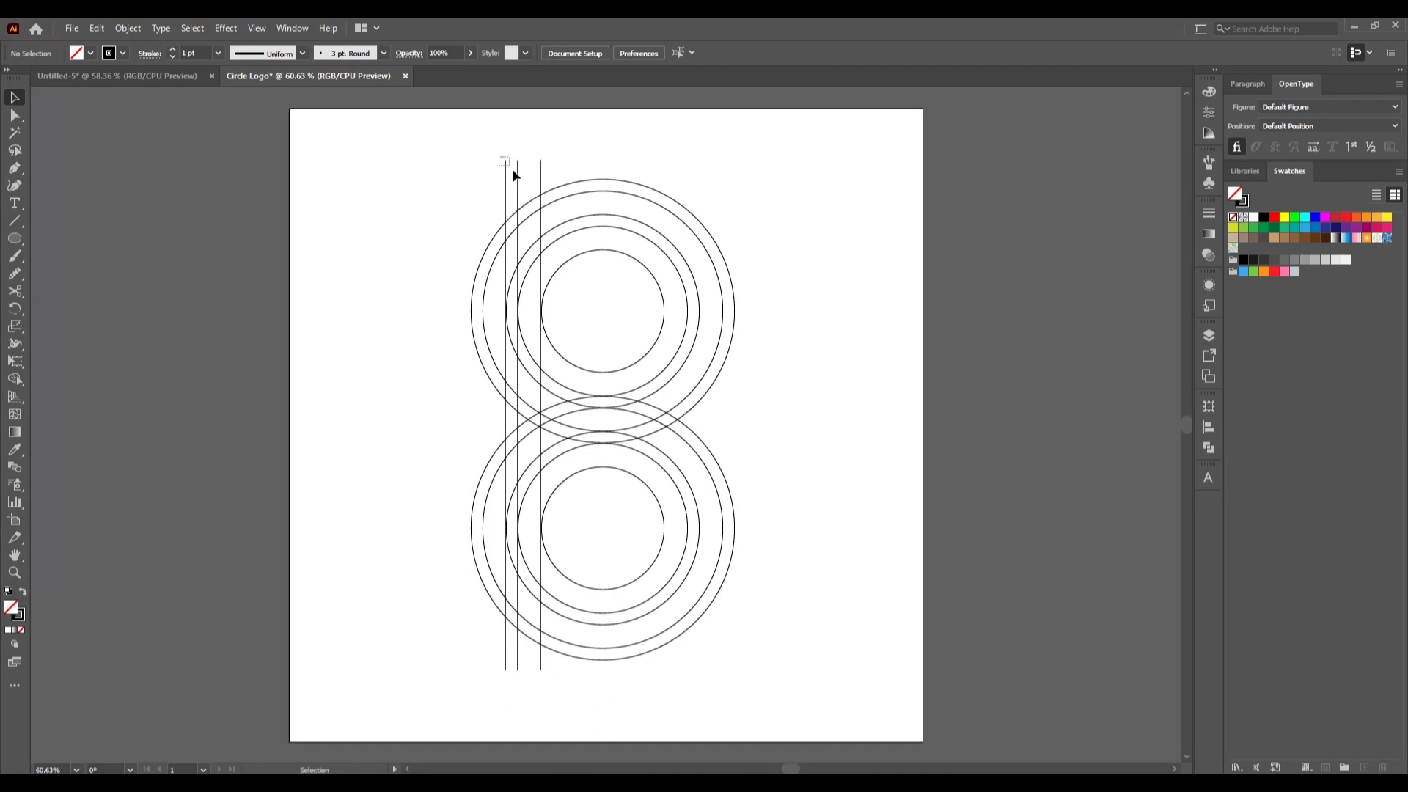
Group the two leftmost vertical lines, which are 20 px apart, and deselect them
left_click_drag(512, 169, 521, 175)
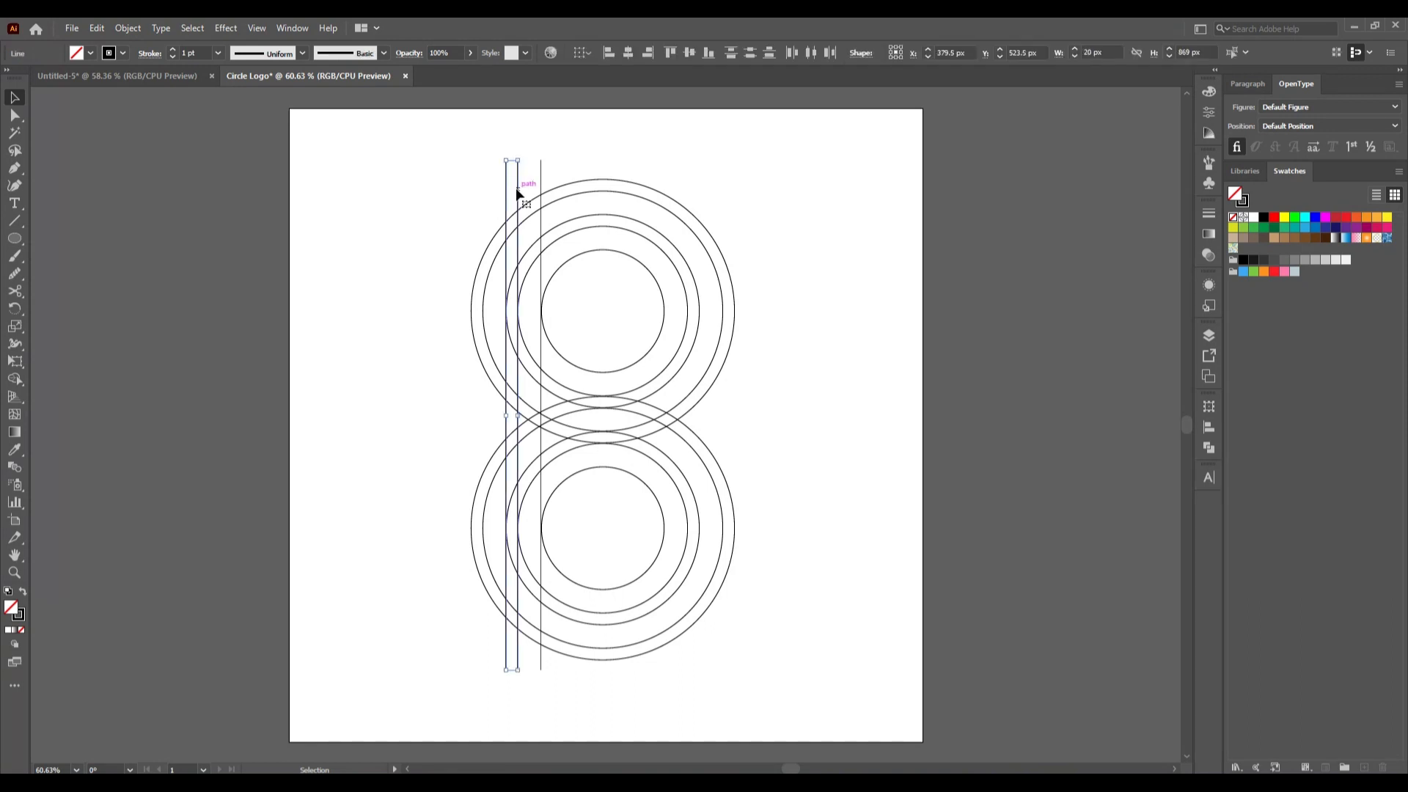
right_click(517, 193)
left_click(558, 279)
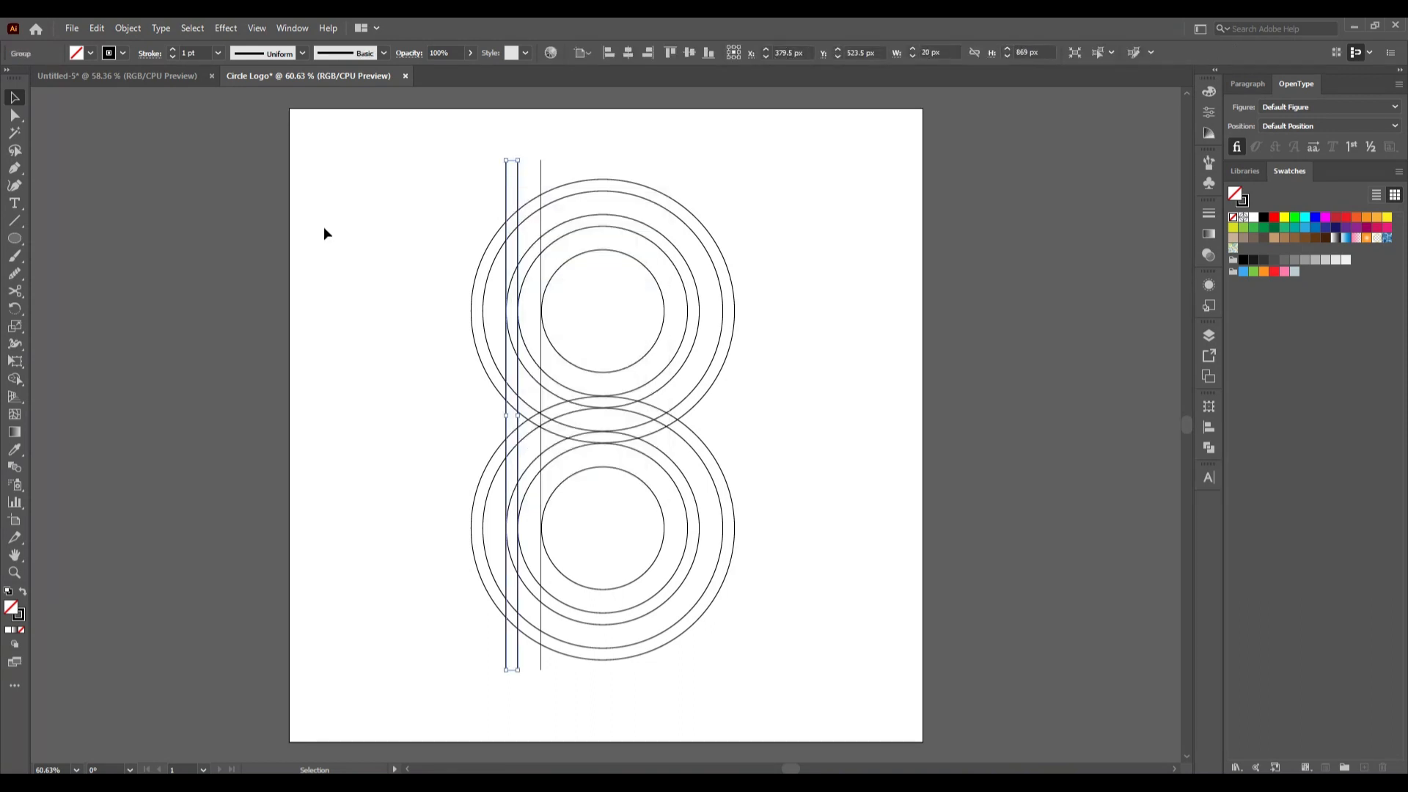
left_click(324, 230)
Move the remaining single vertical line out of the circles to about X 139.5 px on the artboard's left side
left_click_drag(542, 177, 371, 181)
left_click_drag(436, 246, 439, 249)
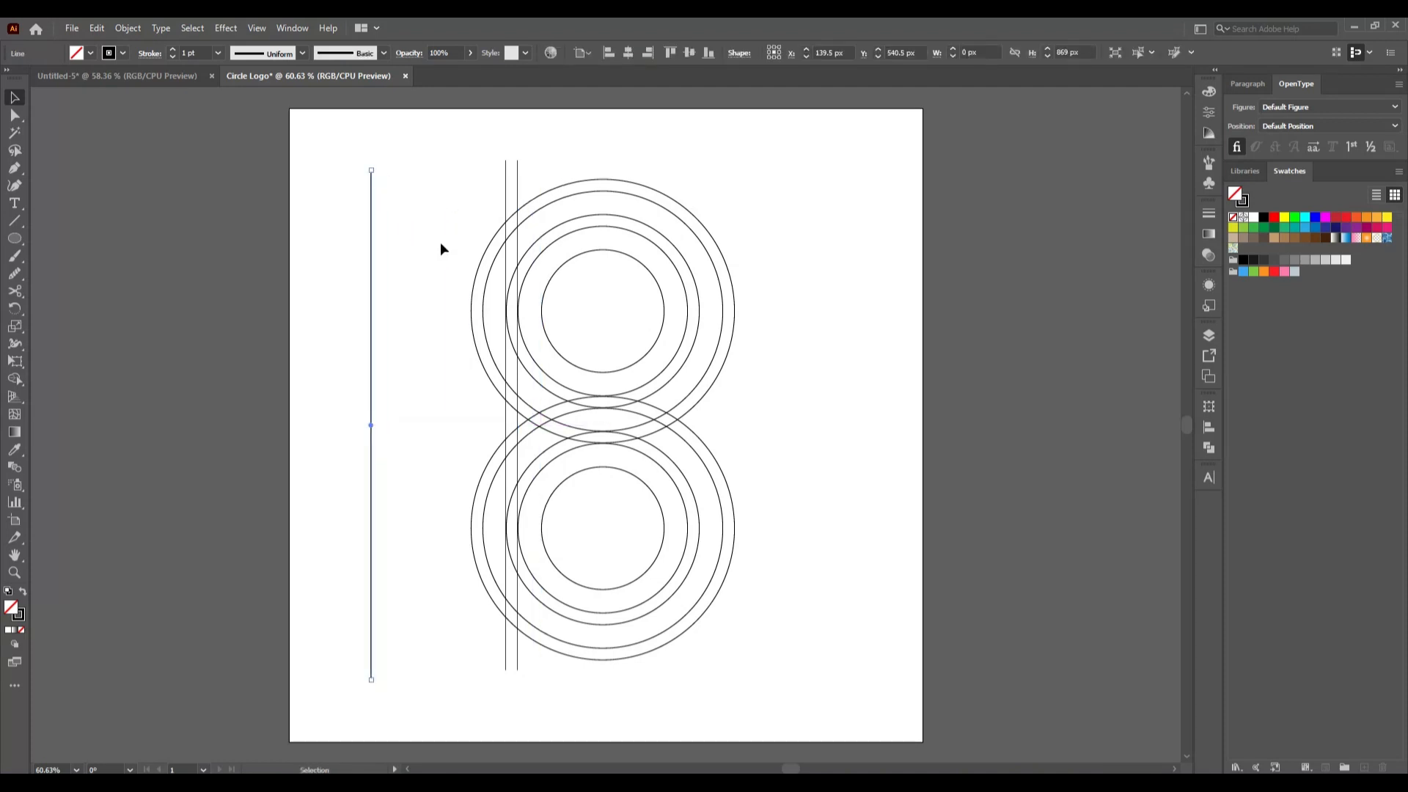
left_click(440, 243)
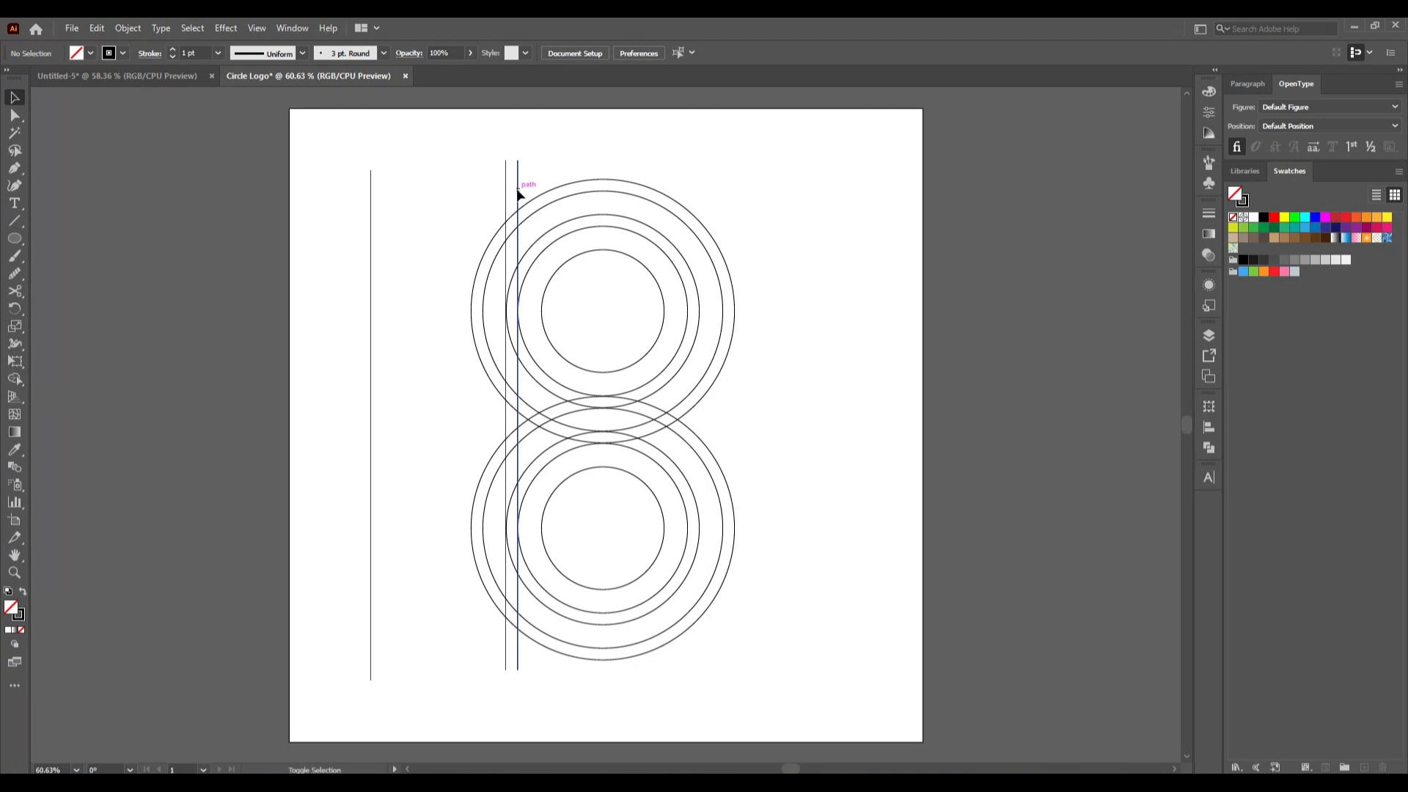
Duplicate the grouped line pair horizontally to the inside of the smallest circles' left edge and again to the inside of their right edge
left_click_drag(517, 193, 550, 195)
left_click(454, 189)
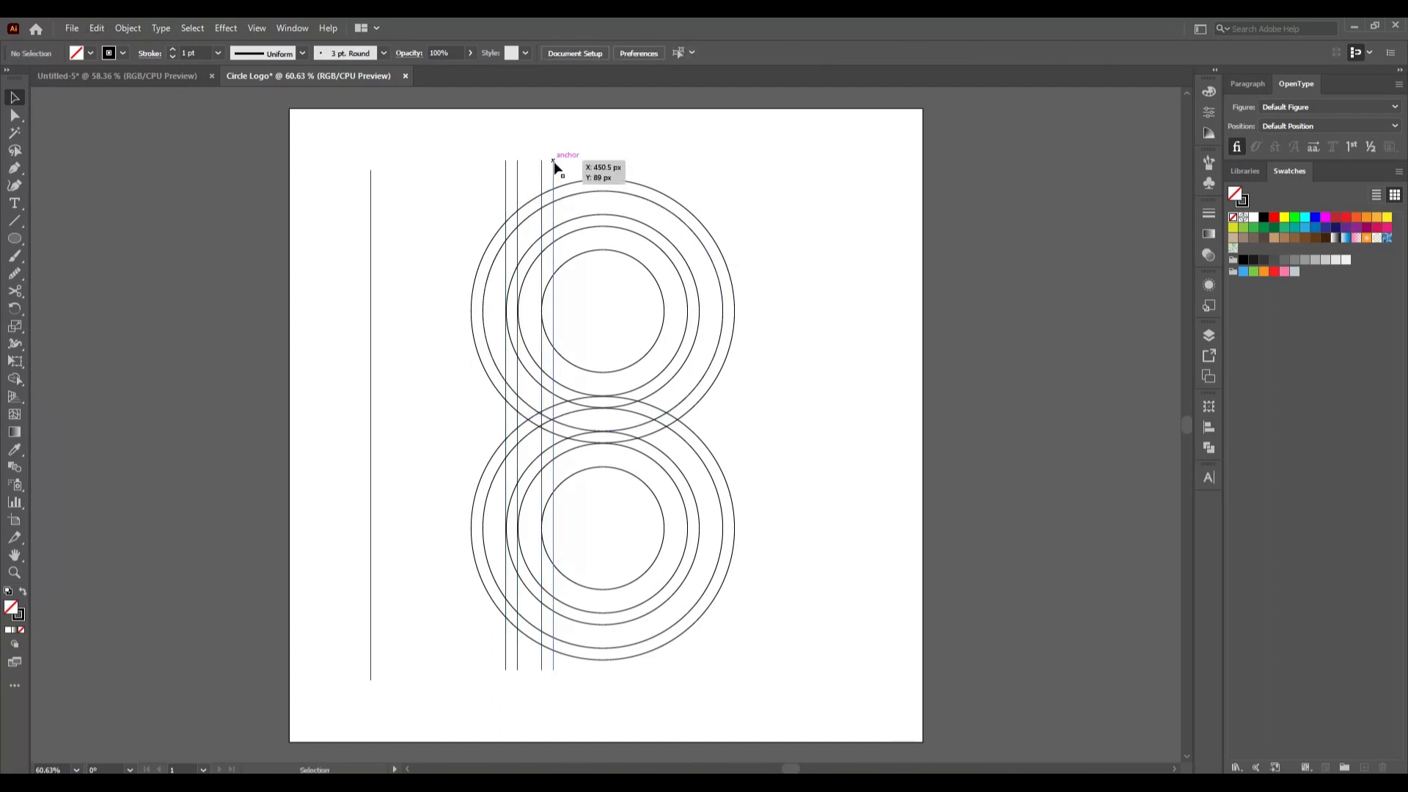
left_click_drag(555, 162, 664, 180)
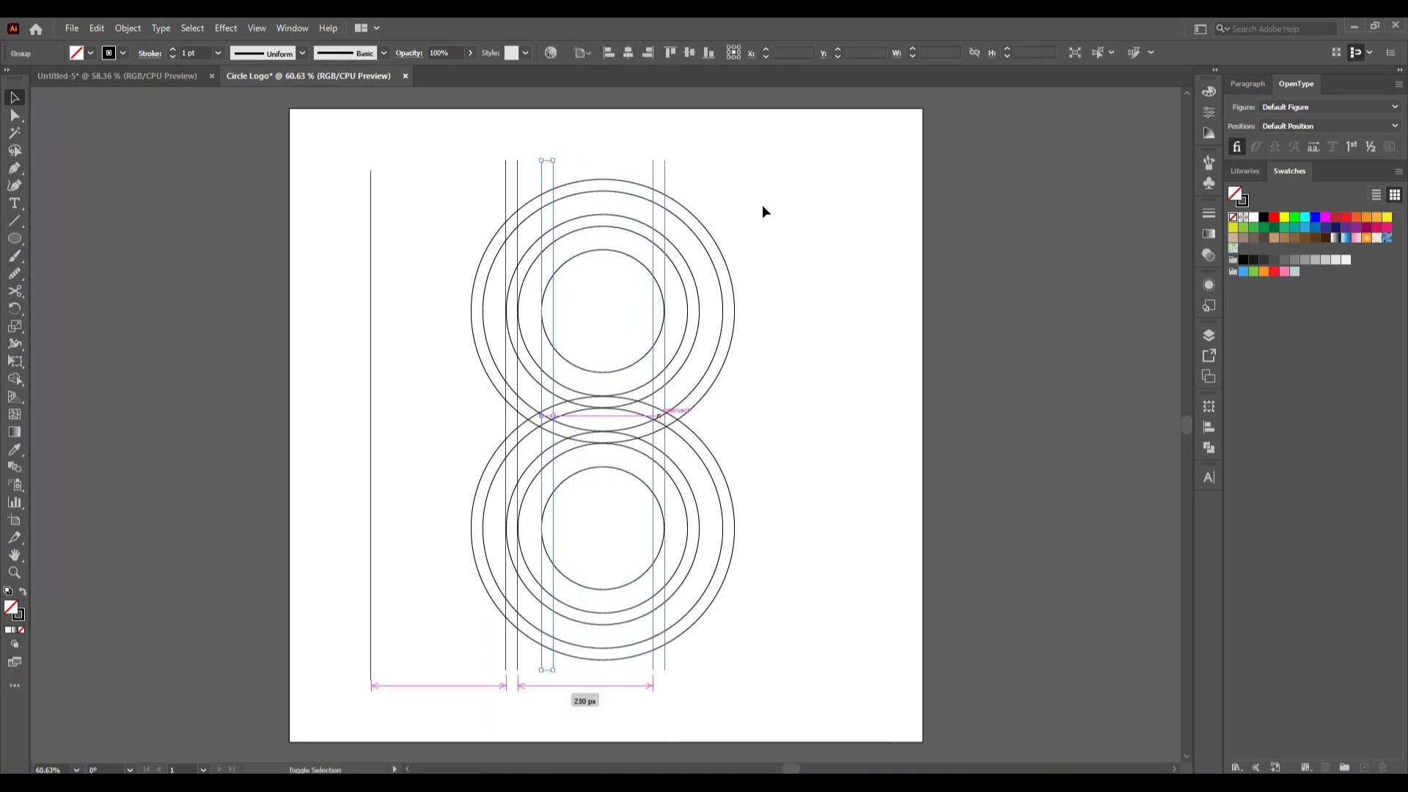
left_click(800, 233)
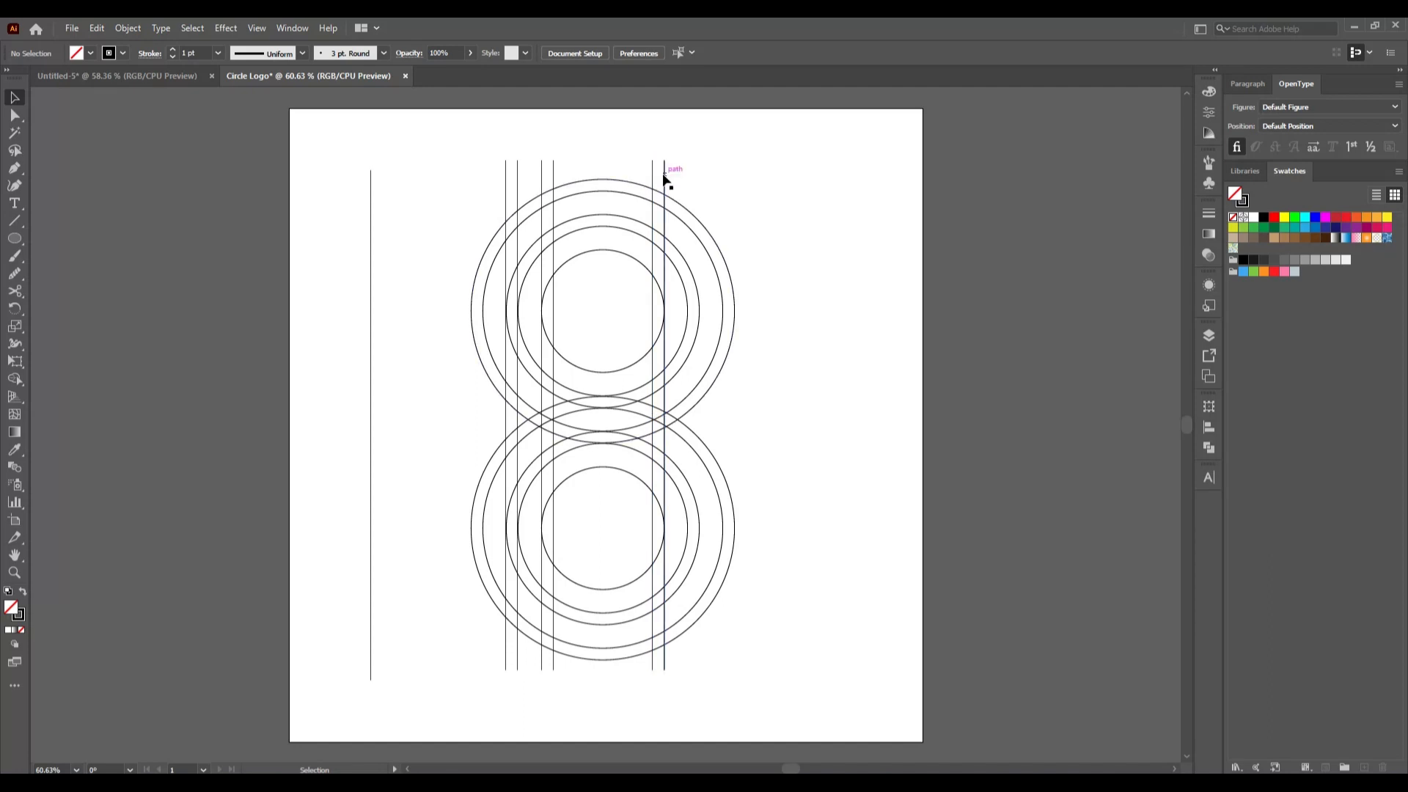
Duplicate the right line pair about 61 px to the right onto the third and fourth circles' edges, and delete the stray vertical line
left_click_drag(663, 178, 701, 185)
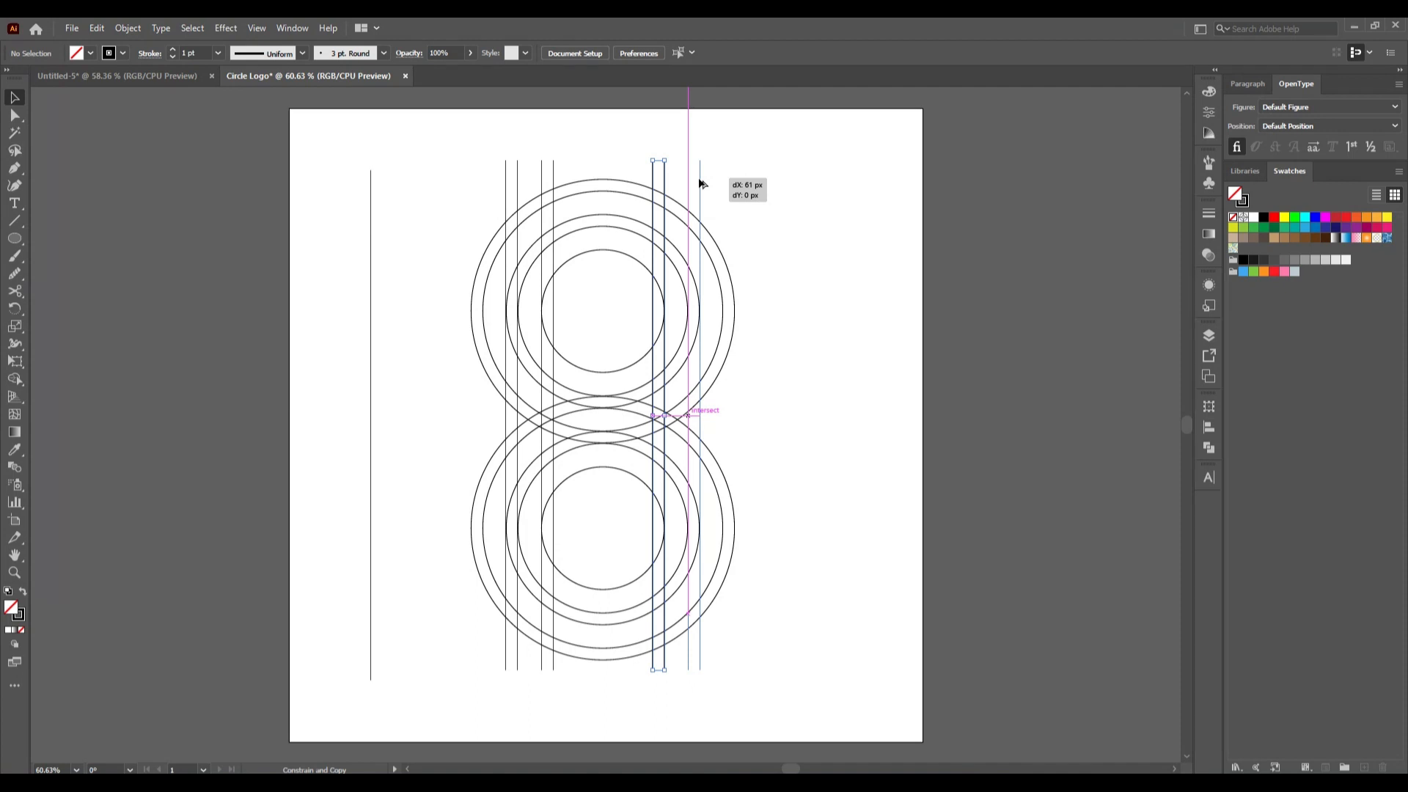
left_click_drag(699, 178, 700, 179)
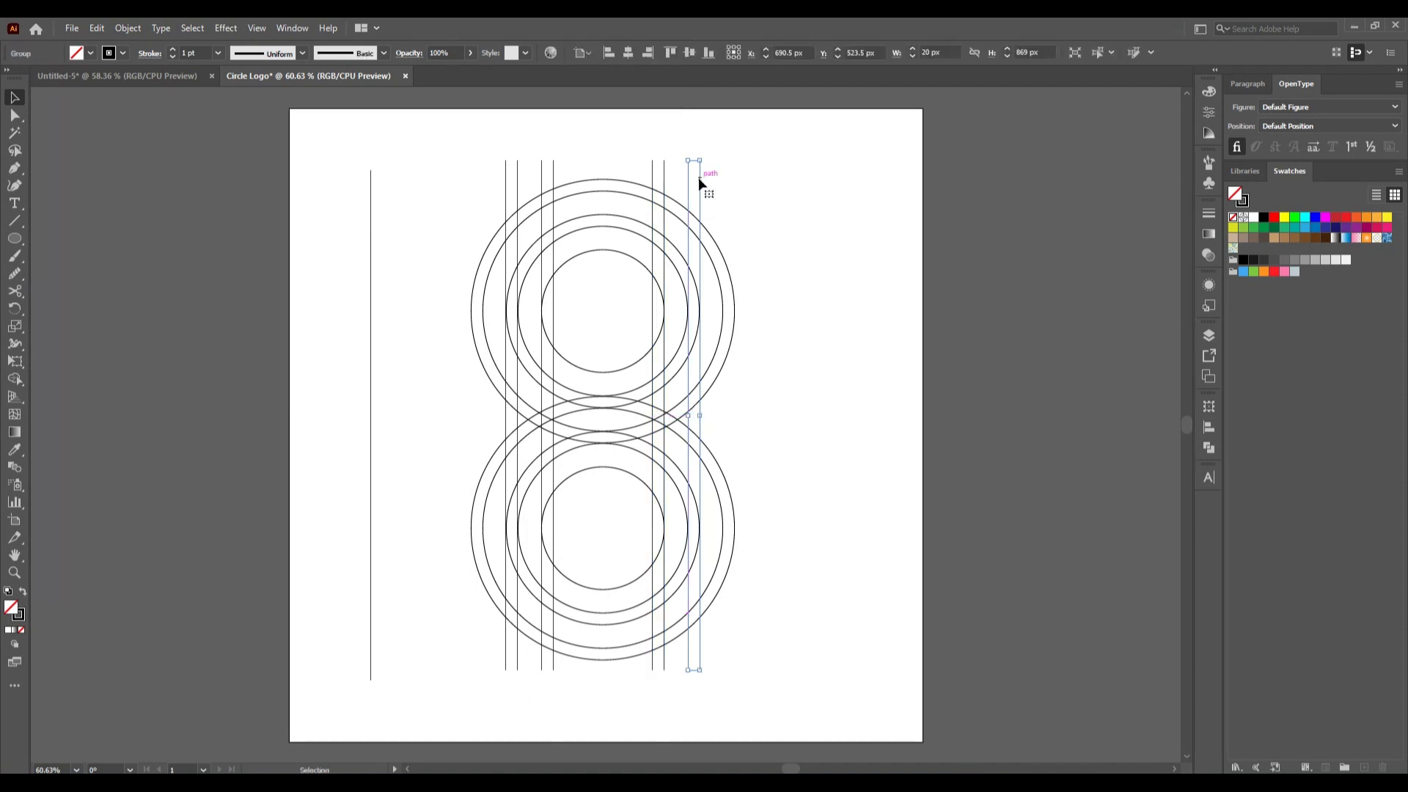
left_click(760, 619)
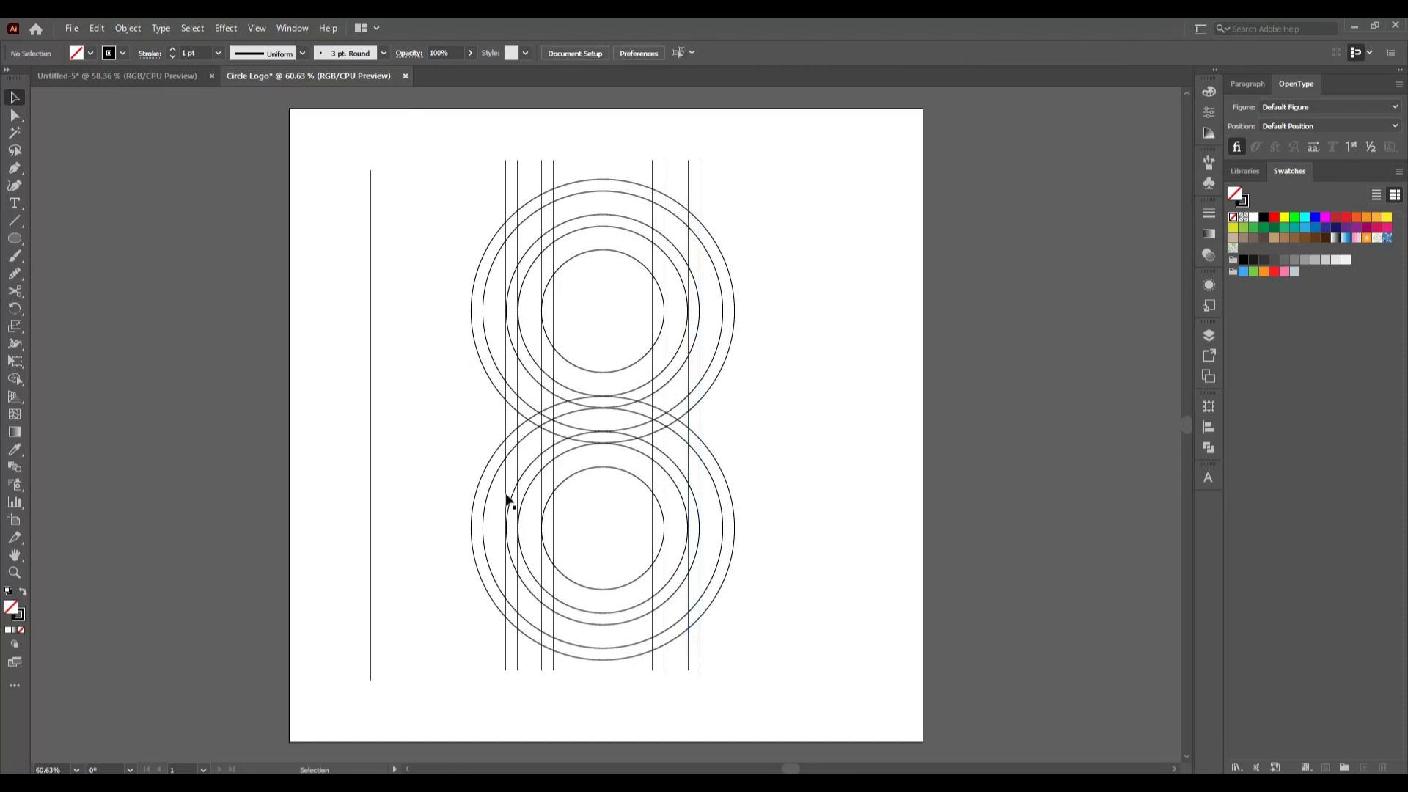
left_click_drag(352, 435, 382, 481)
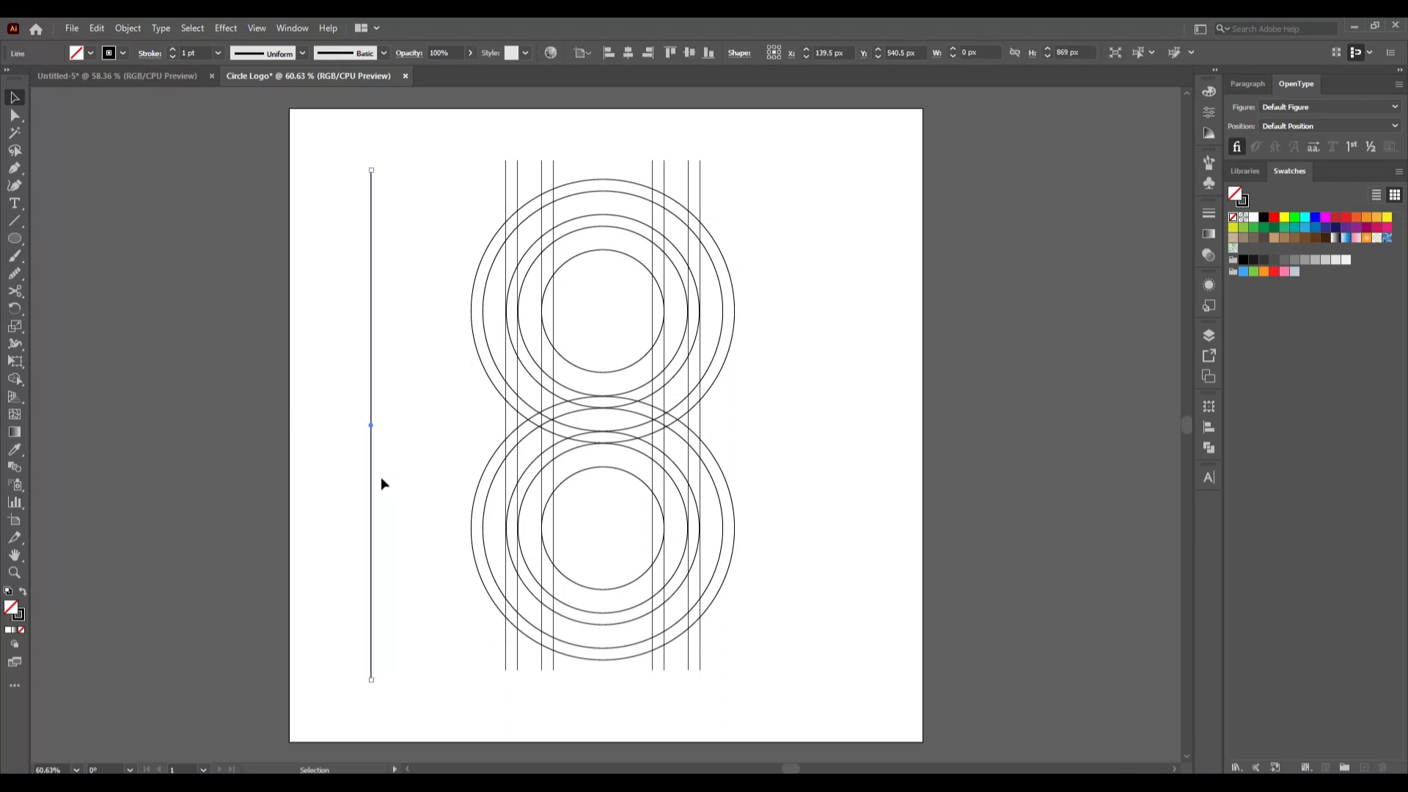
key("Delete")
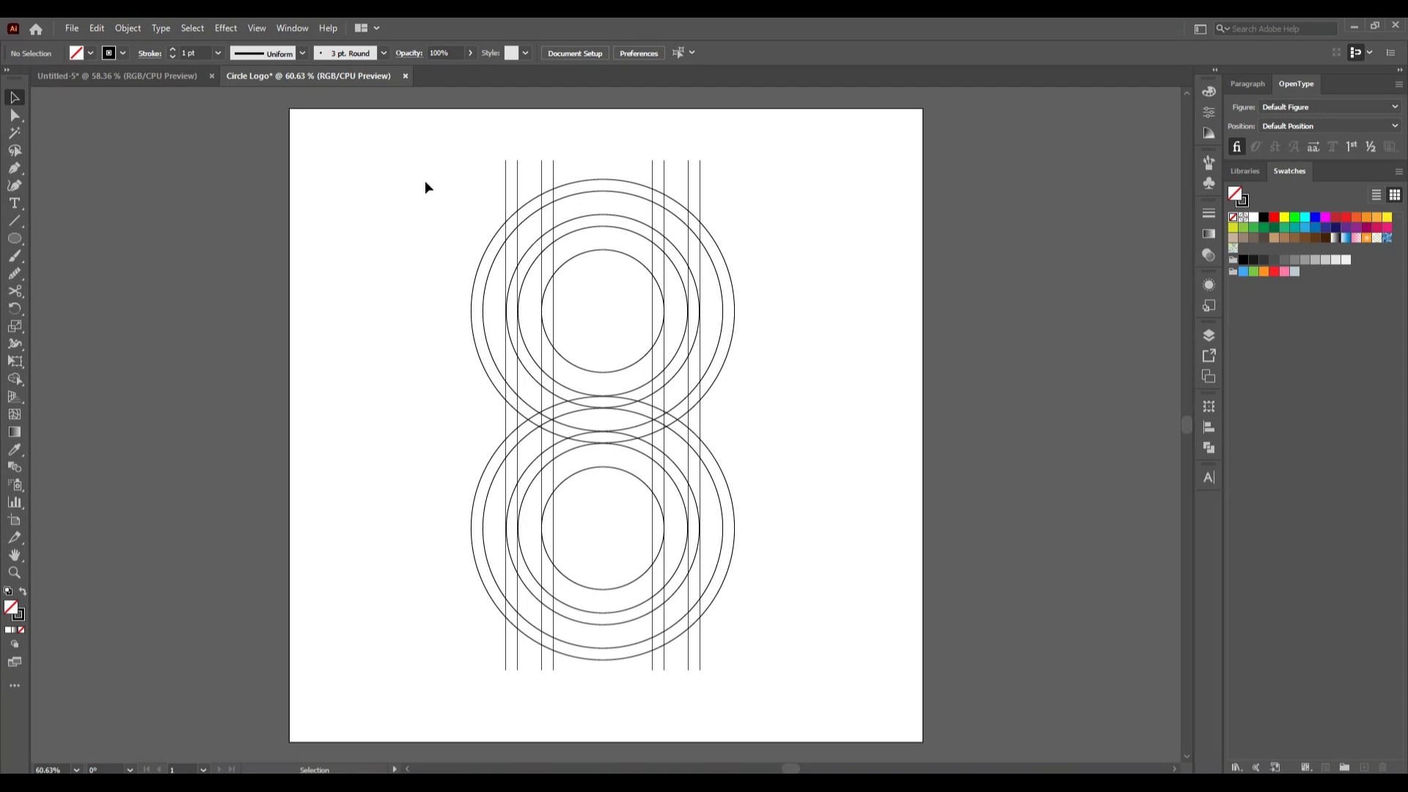
Select both circle groups and all vertical lines for Shape Builder, with the fill set to black
left_click_drag(411, 176, 826, 686)
left_click(15, 380)
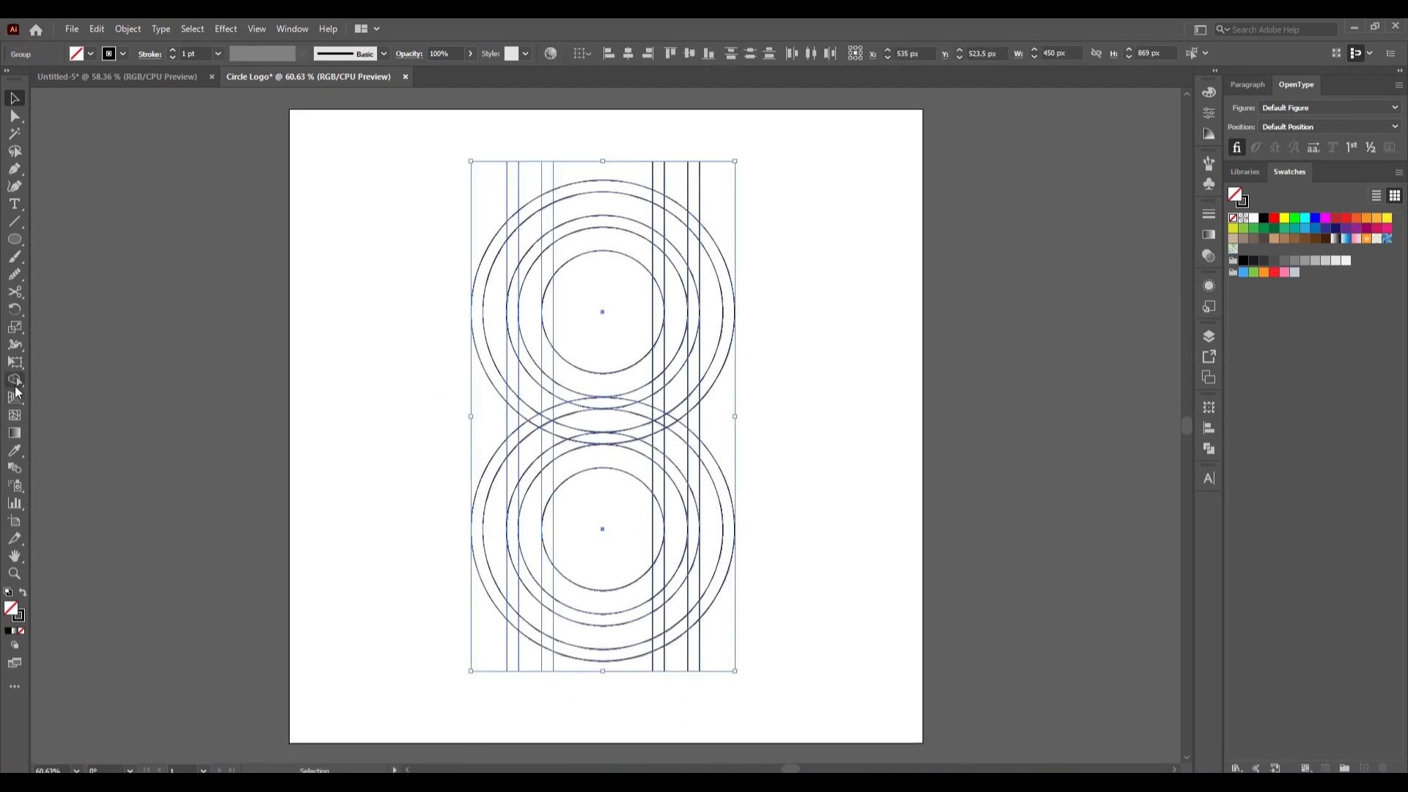
left_click(93, 55)
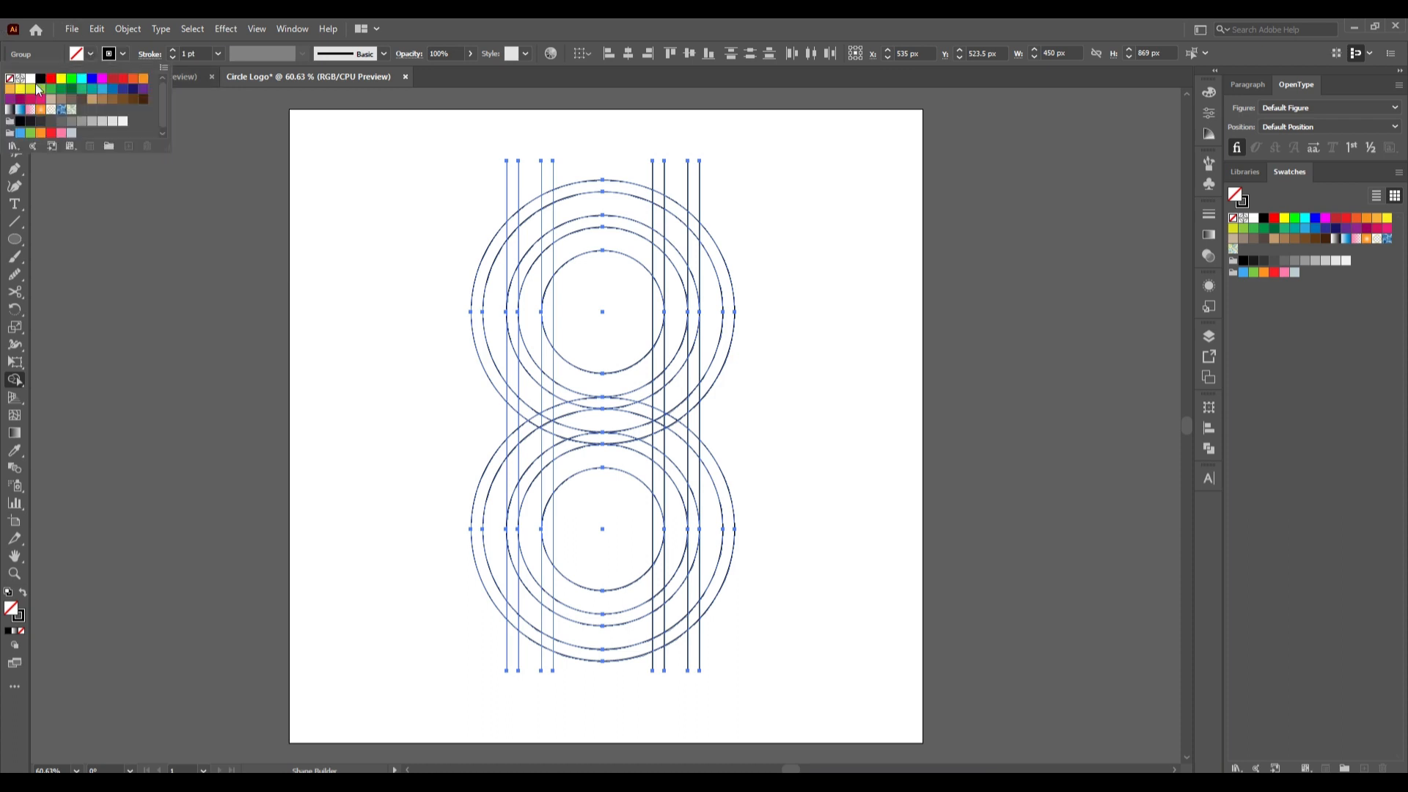
left_click(38, 86)
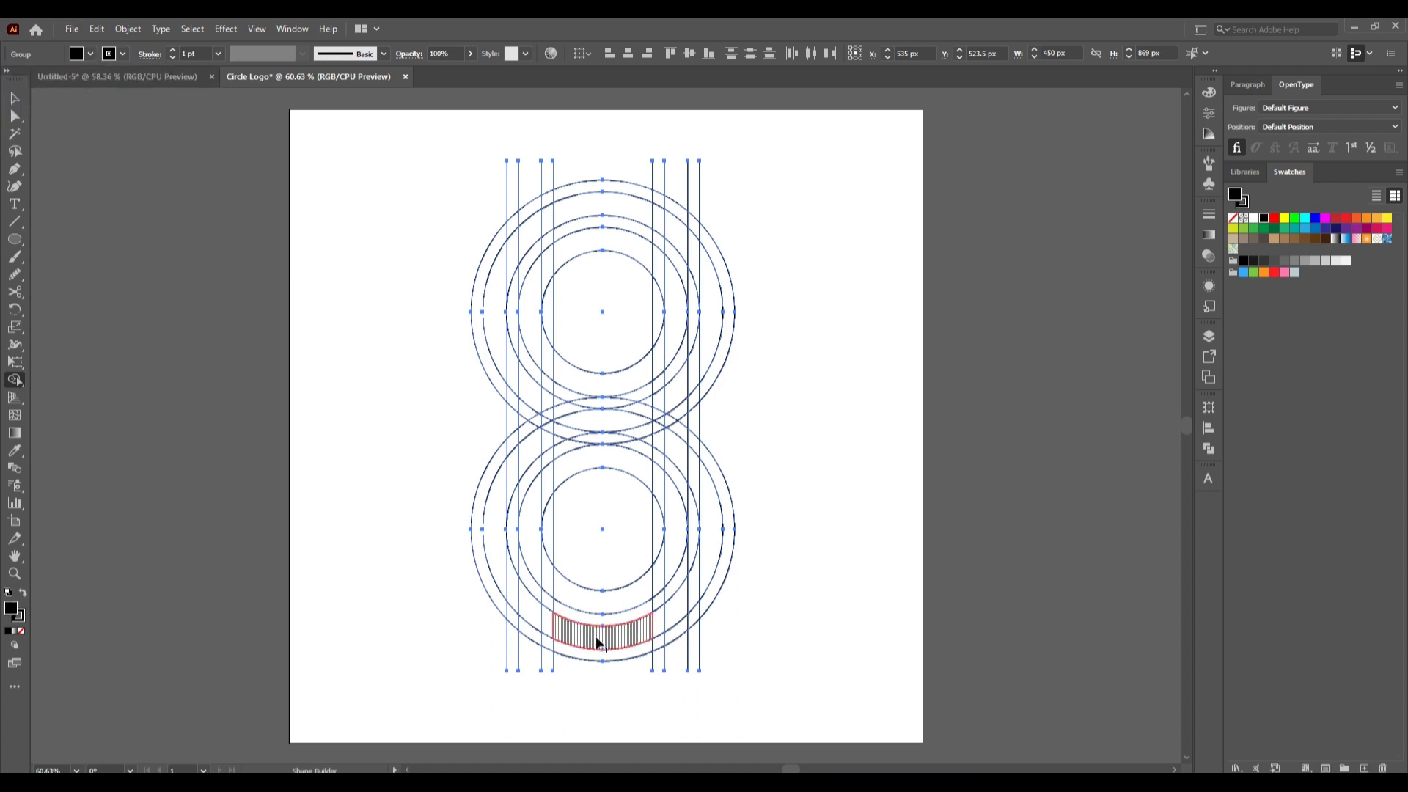
Merge the wide outer band into one black S-shape running from the lower circle's bottom, through the overlap, to the upper circle's top
mouse_move(637, 641)
left_mouse_down()
mouse_move(670, 629)
mouse_move(701, 584)
mouse_move(719, 520)
mouse_move(657, 431)
mouse_move(608, 421)
left_mouse_up()
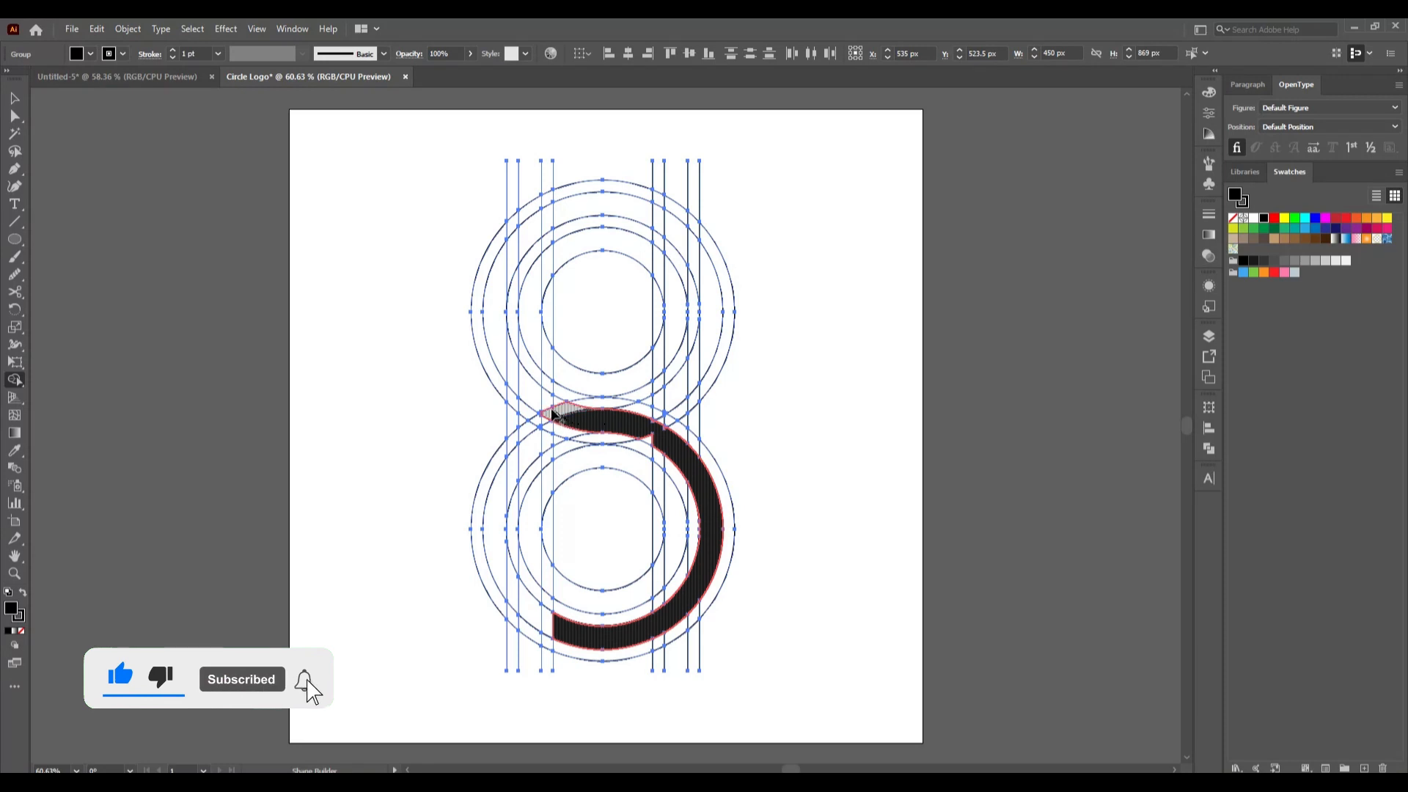
left_click_drag(559, 409, 650, 440)
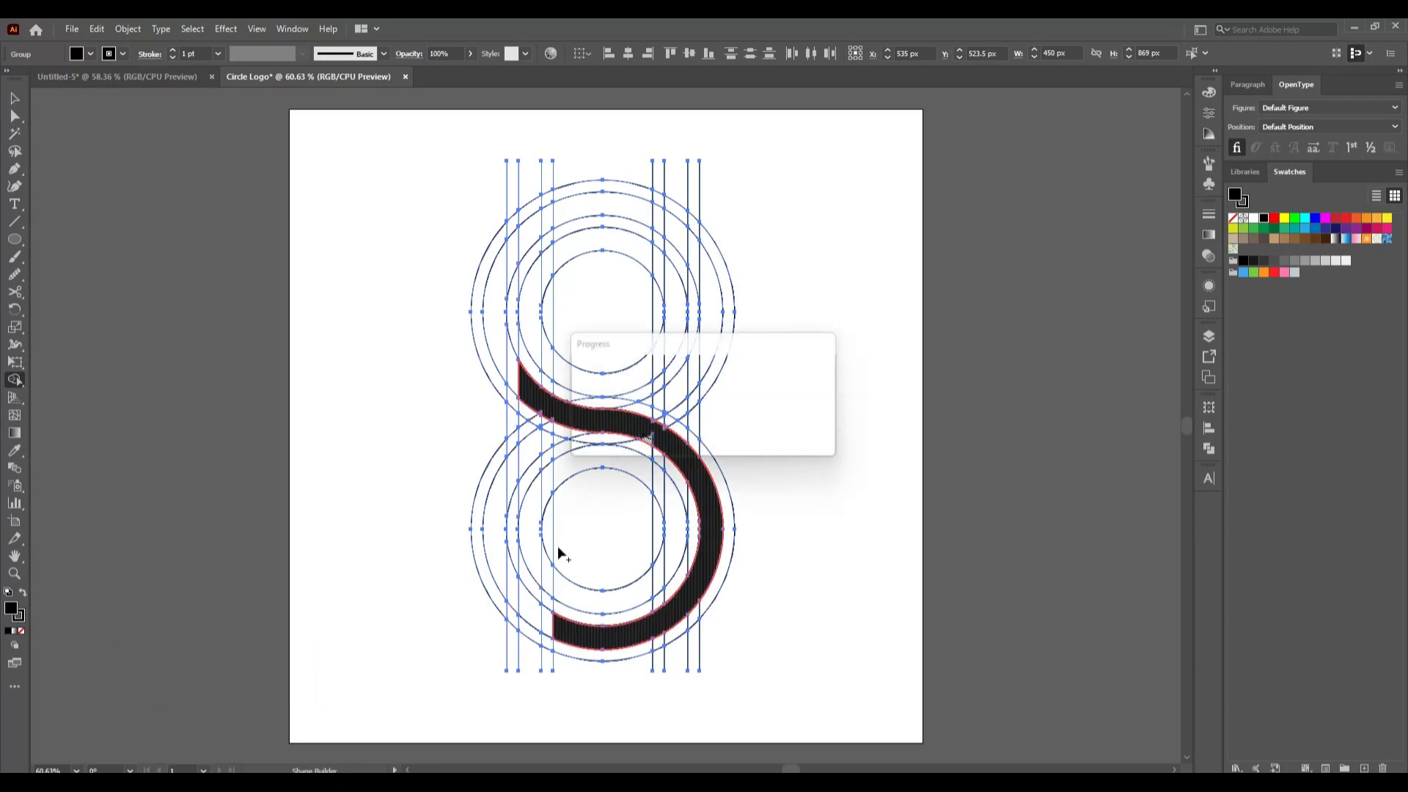
left_click_drag(531, 395, 499, 359)
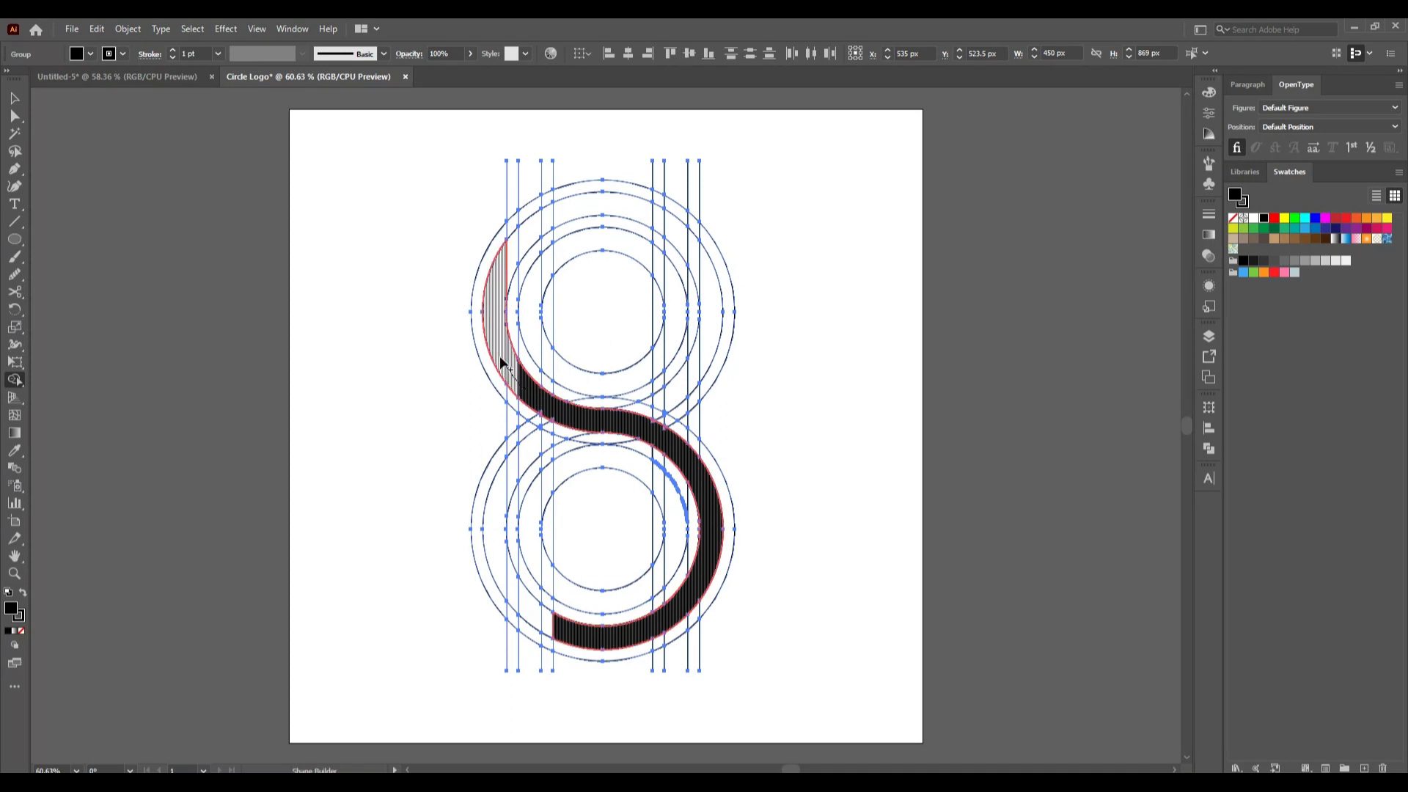
scroll(518, 367, "up", 2)
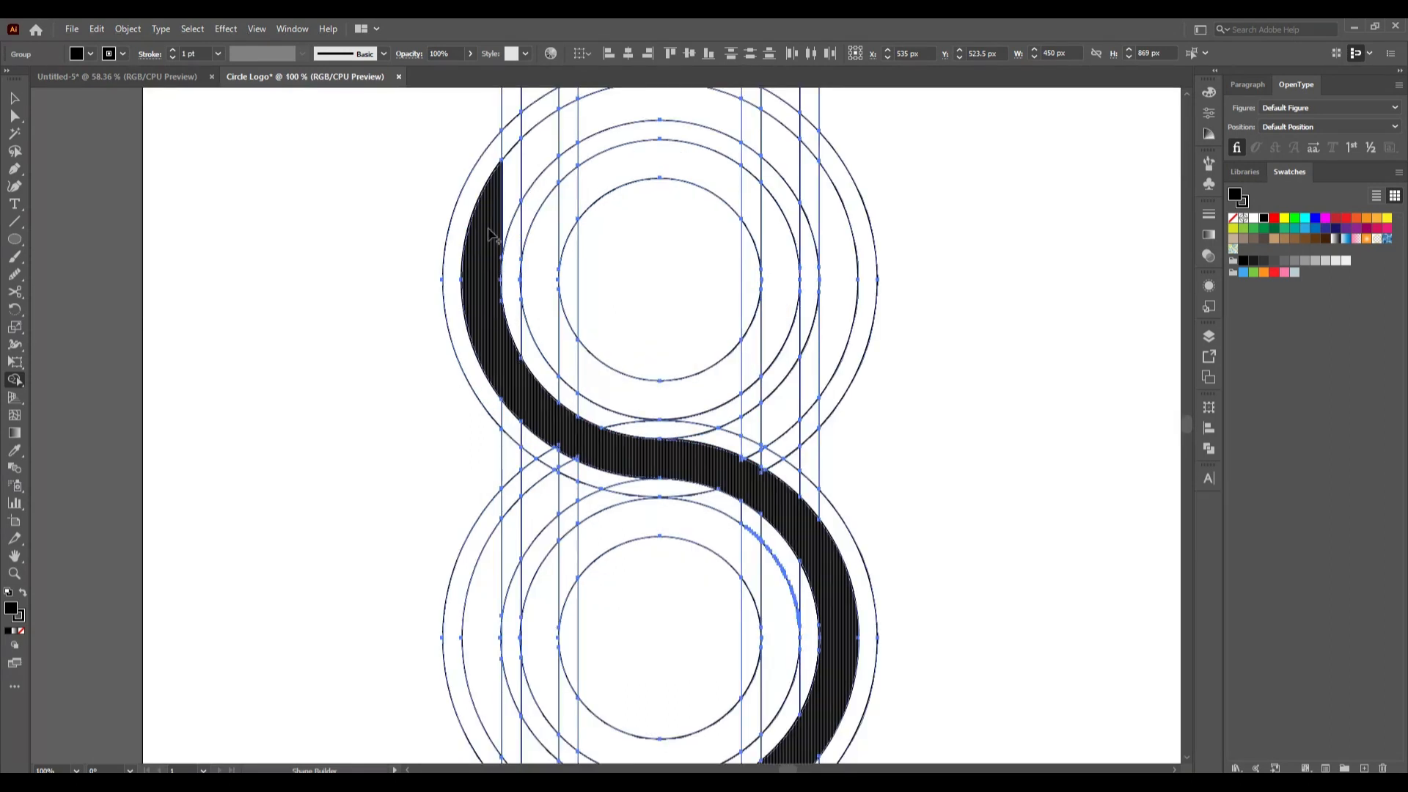
mouse_move(493, 240)
left_mouse_down()
mouse_move(535, 142)
mouse_move(600, 134)
left_mouse_up()
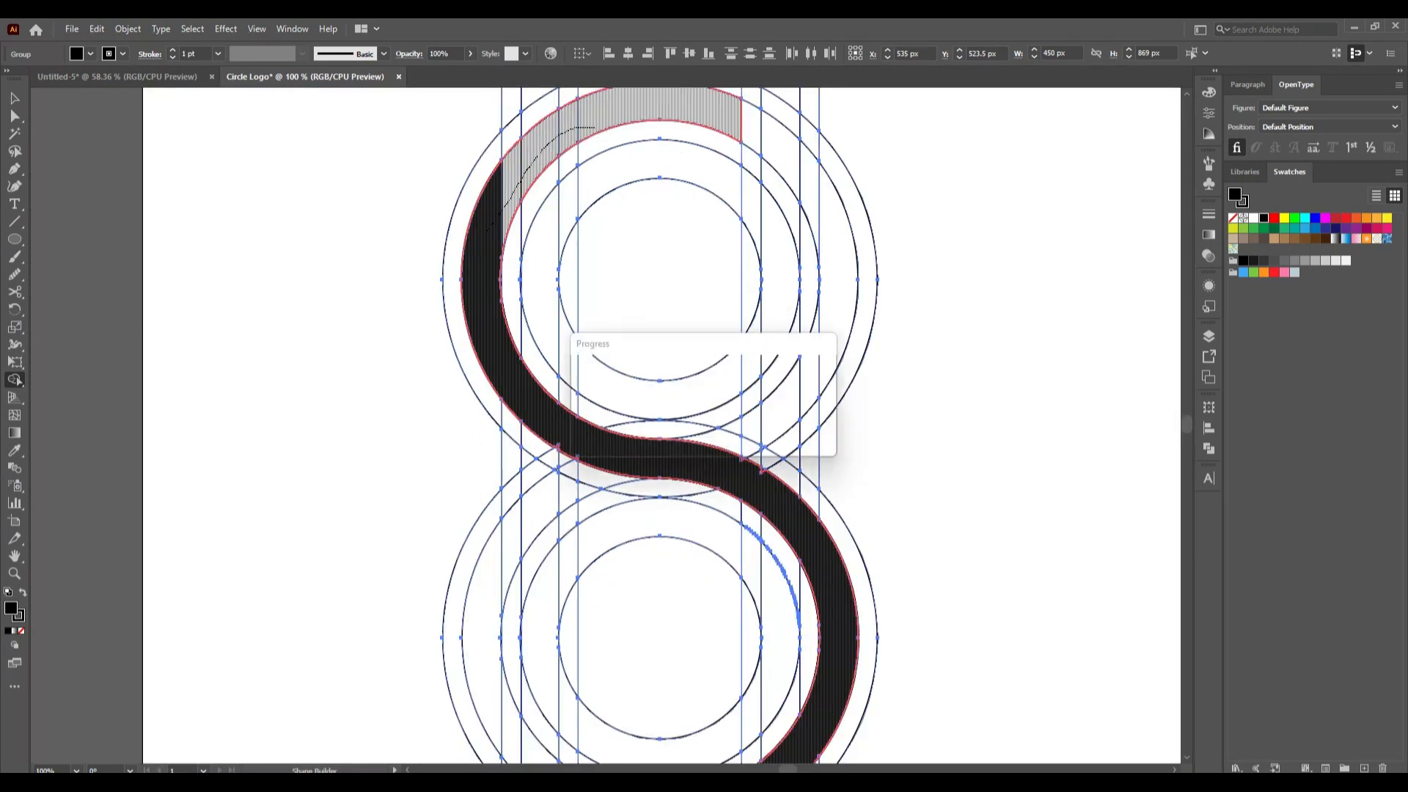
Merge the upper circle's inner ring with its right vertical stem, keeping the narrow gap open, and merge the outer band's right arc
mouse_move(784, 158)
left_mouse_down()
mouse_move(767, 315)
mouse_move(718, 388)
mouse_move(616, 378)
left_mouse_up()
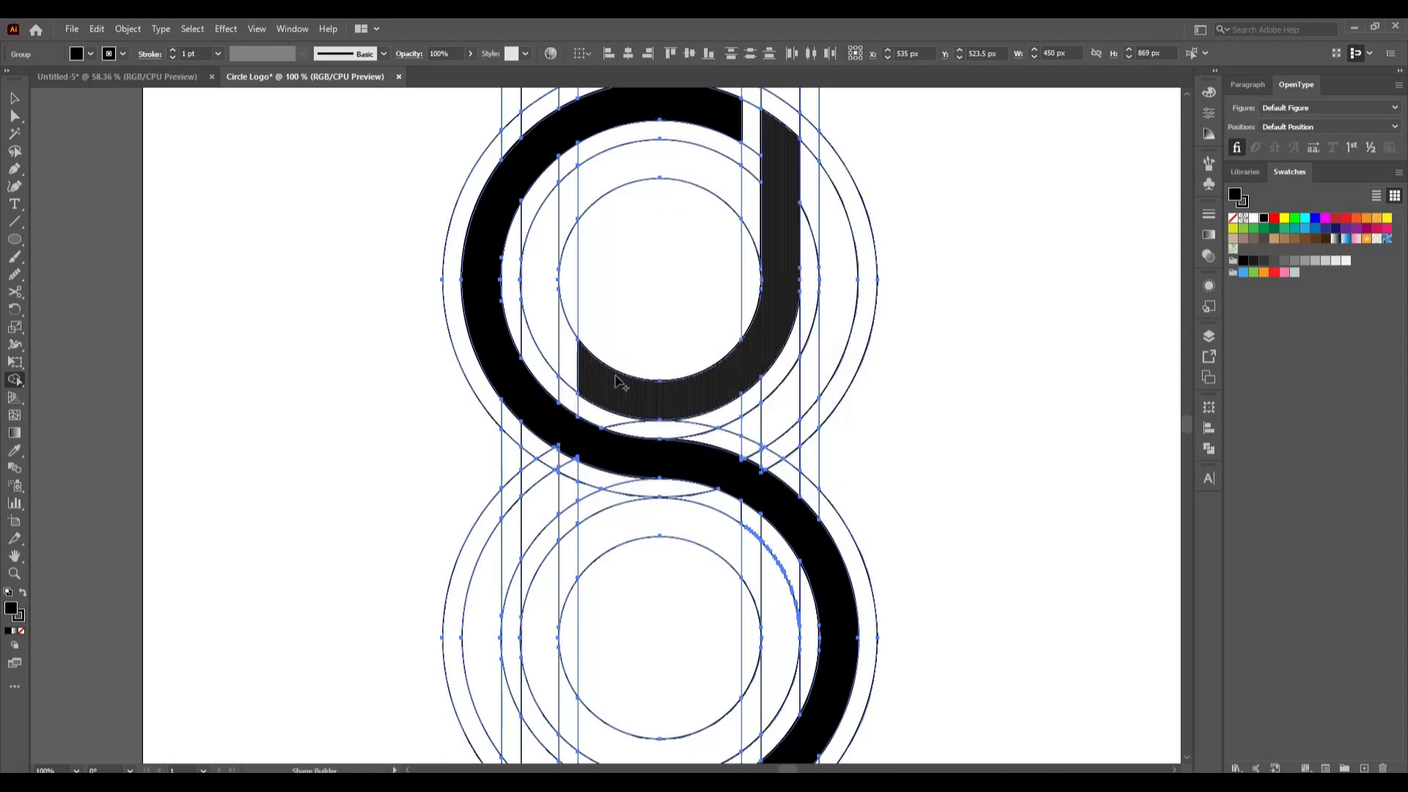
mouse_move(559, 340)
left_mouse_down()
mouse_move(540, 233)
mouse_move(560, 234)
mouse_move(586, 209)
left_mouse_up()
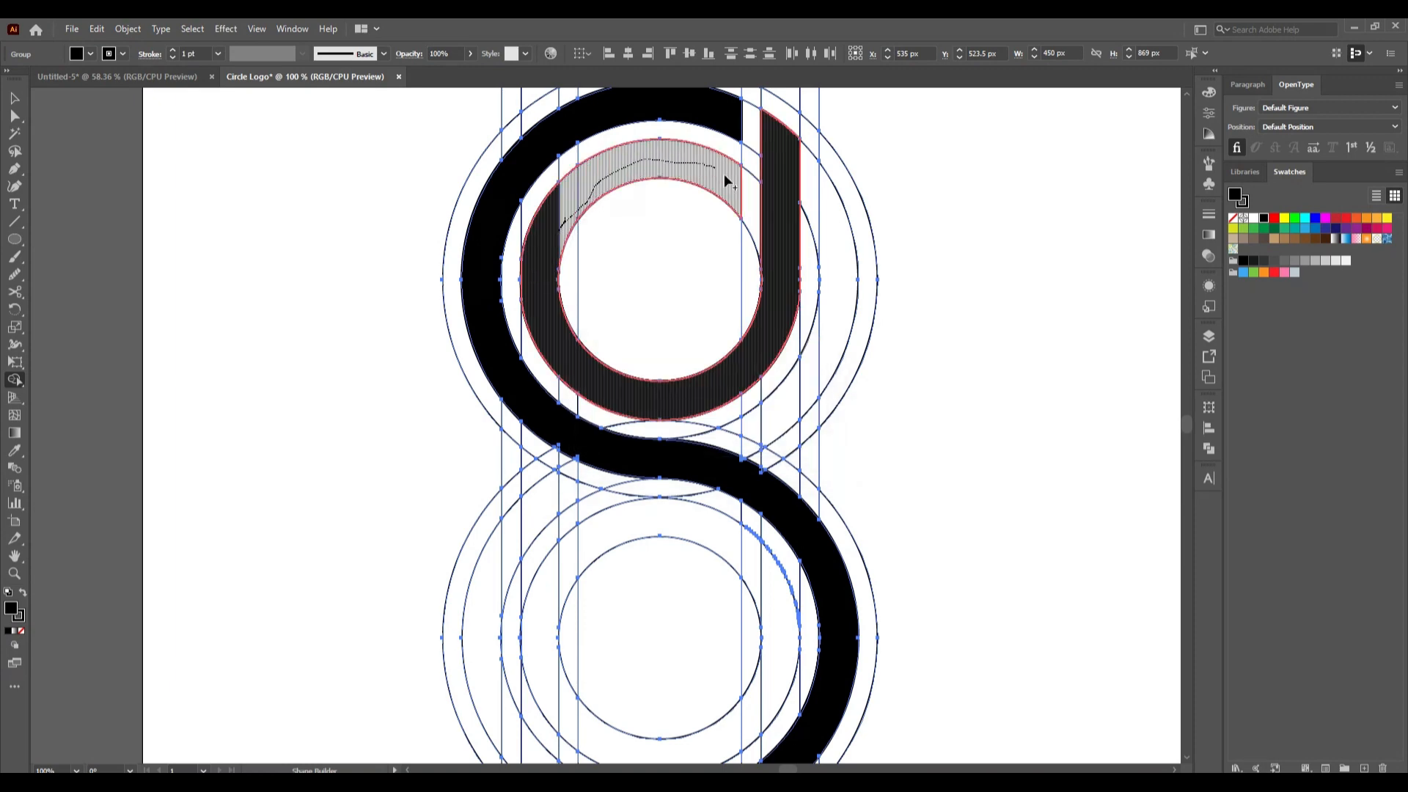
left_click_drag(727, 180, 763, 221)
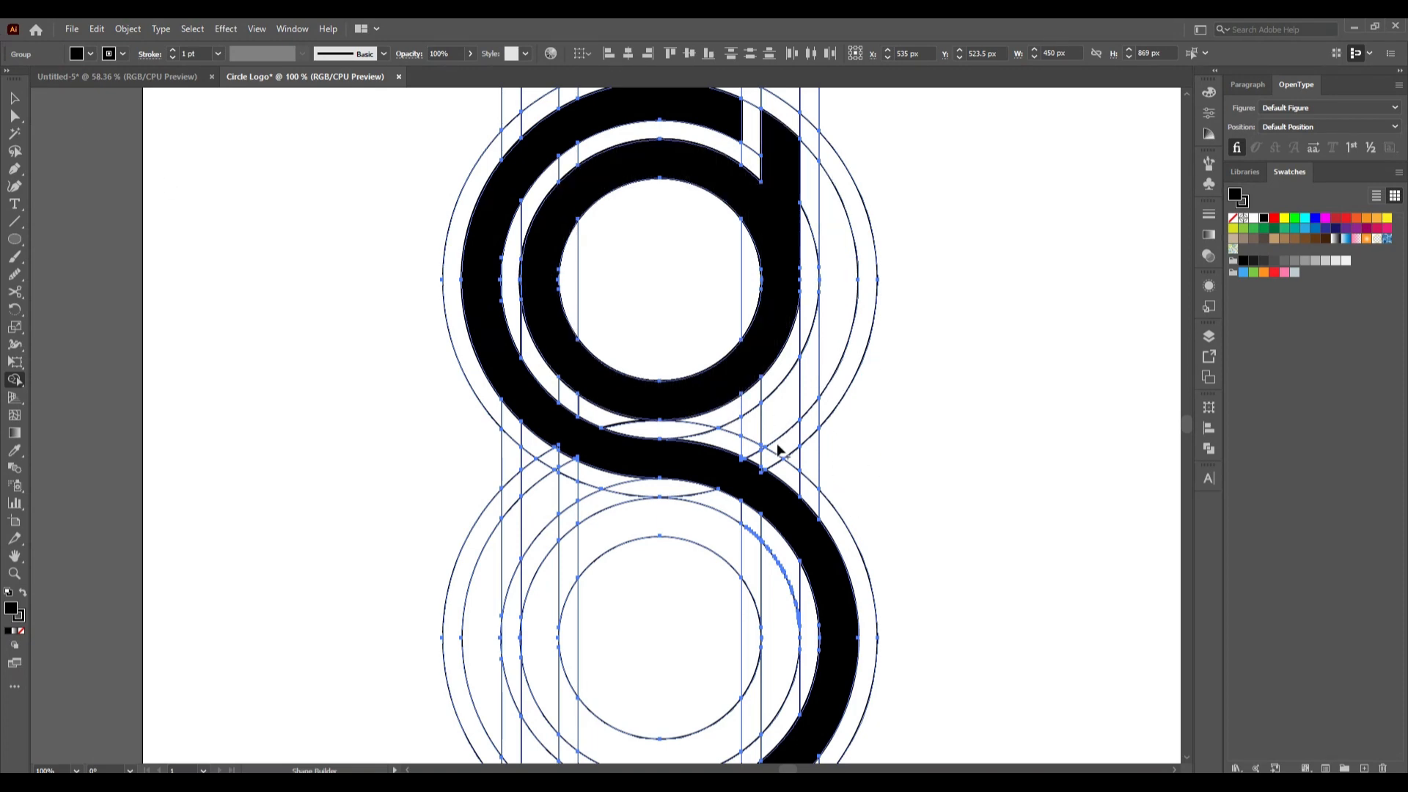
key("ctrl+z")
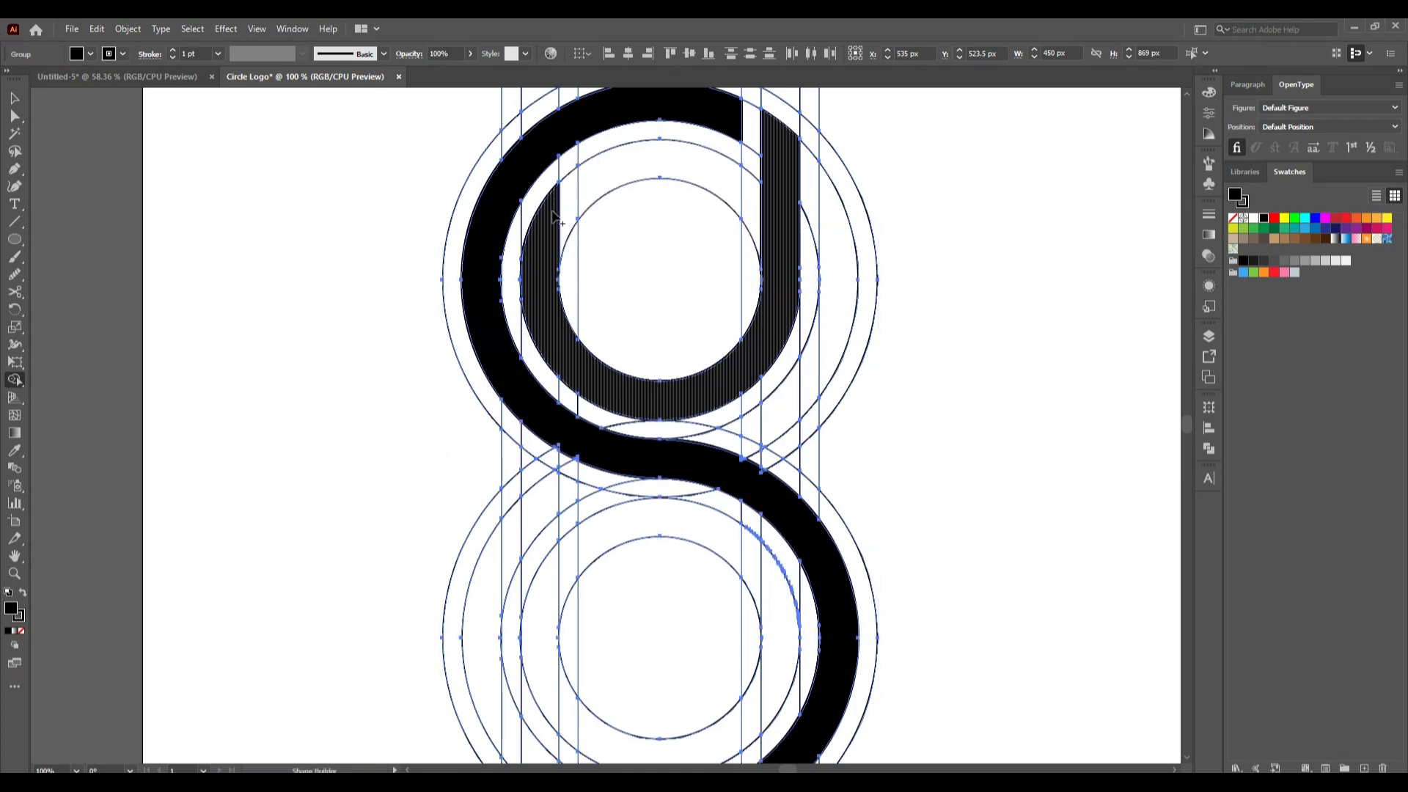
left_click_drag(586, 184, 726, 176)
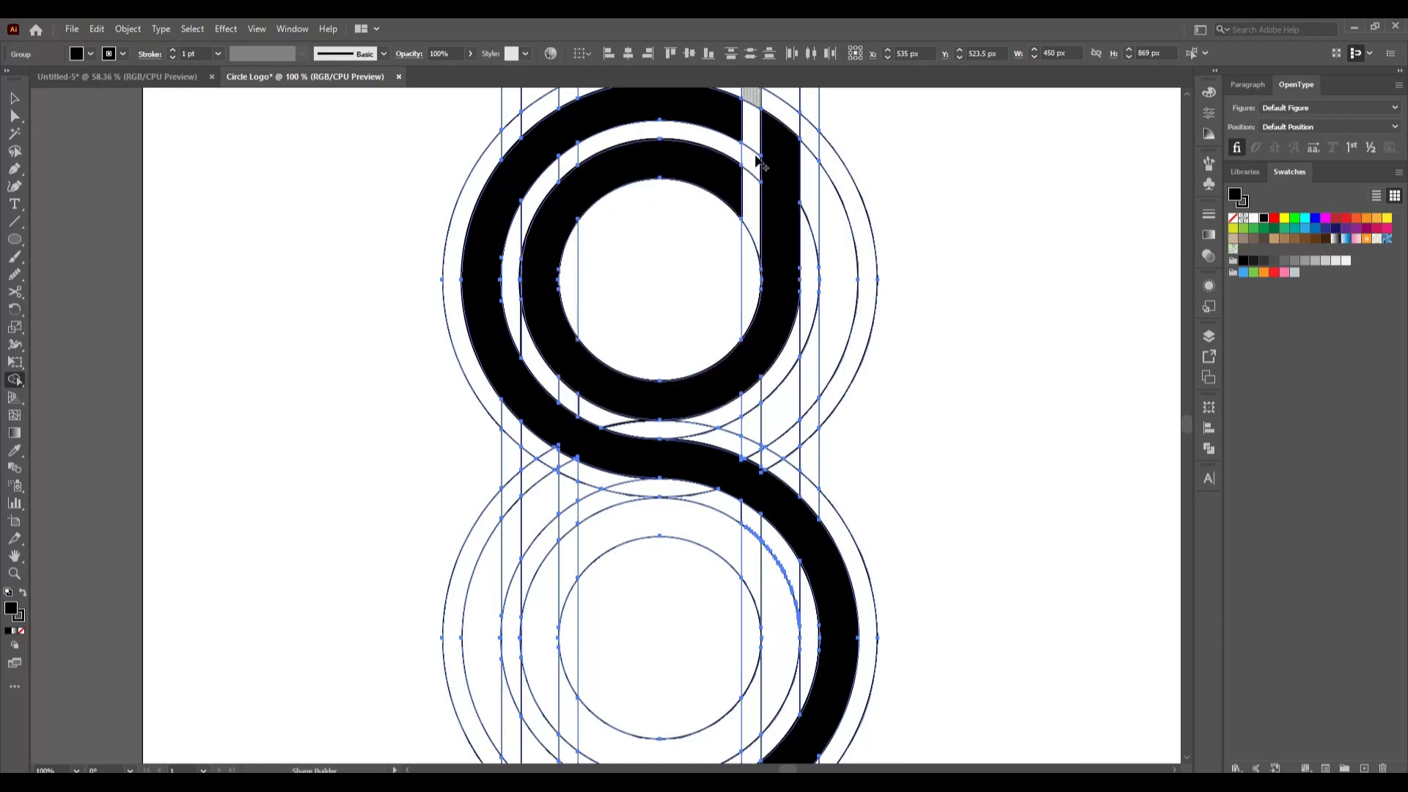
mouse_move(835, 322)
left_mouse_down()
mouse_move(802, 393)
mouse_move(743, 431)
left_mouse_up()
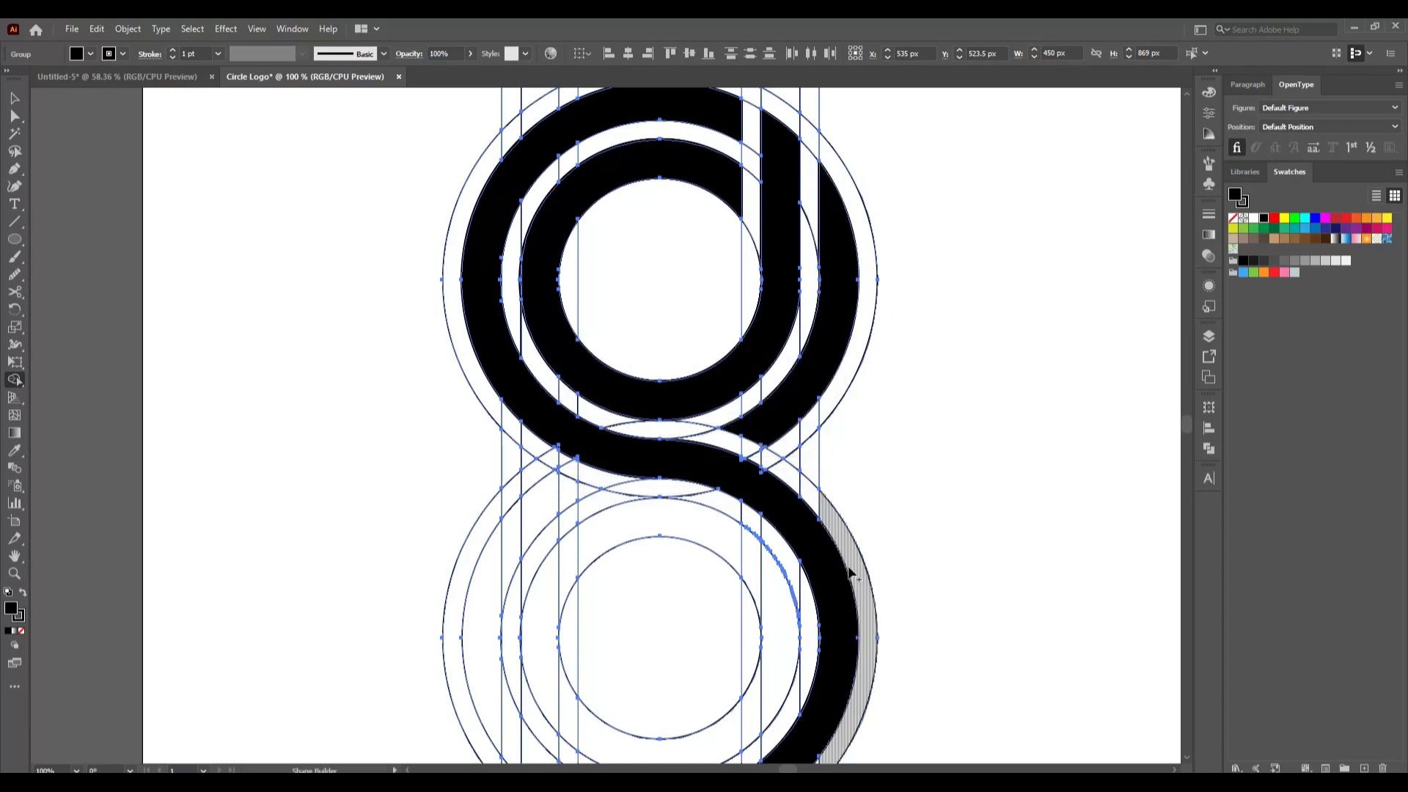
Merge the lower circle's inner ring with its left vertical stem, and merge the outer band's left arc
scroll(850, 573, "down", 5)
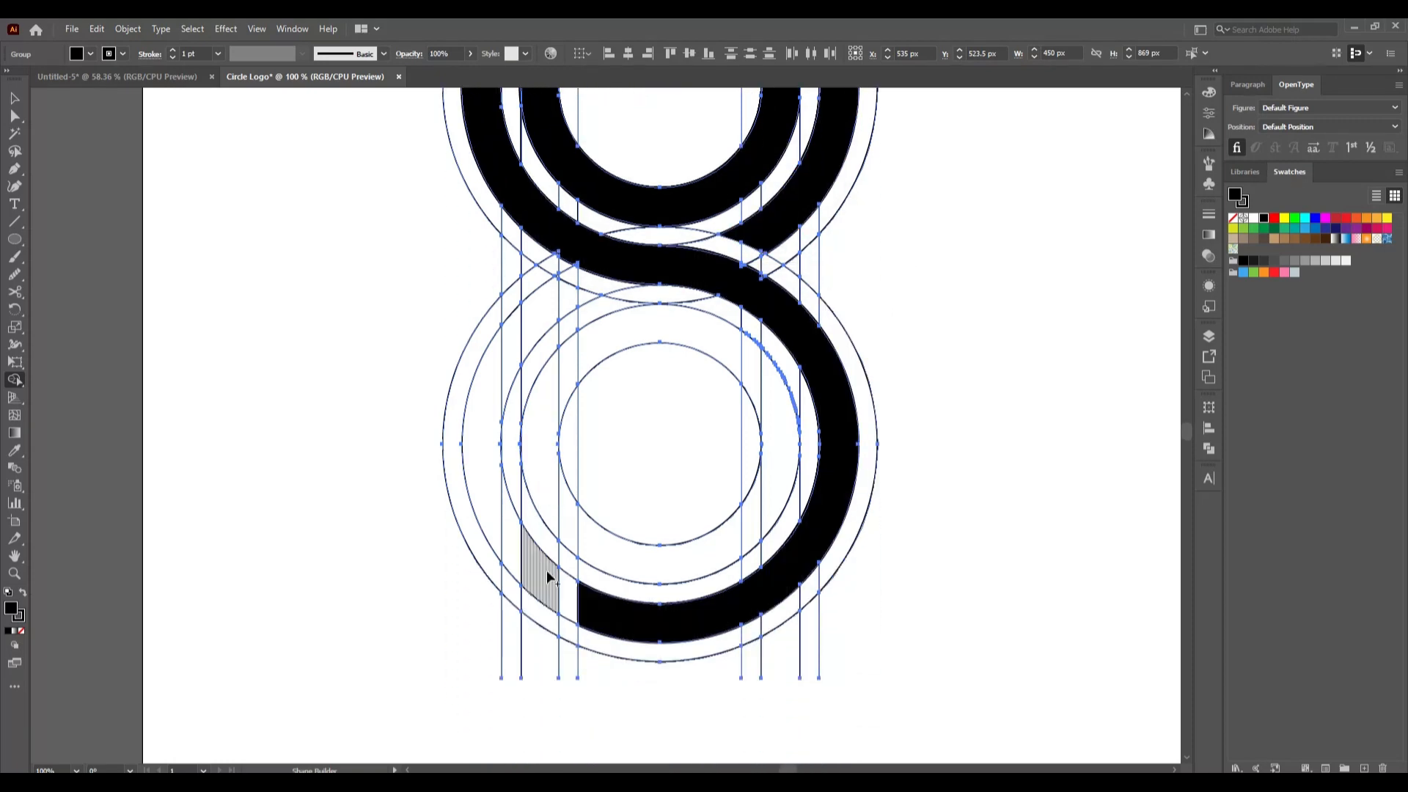
left_click_drag(540, 462, 534, 571)
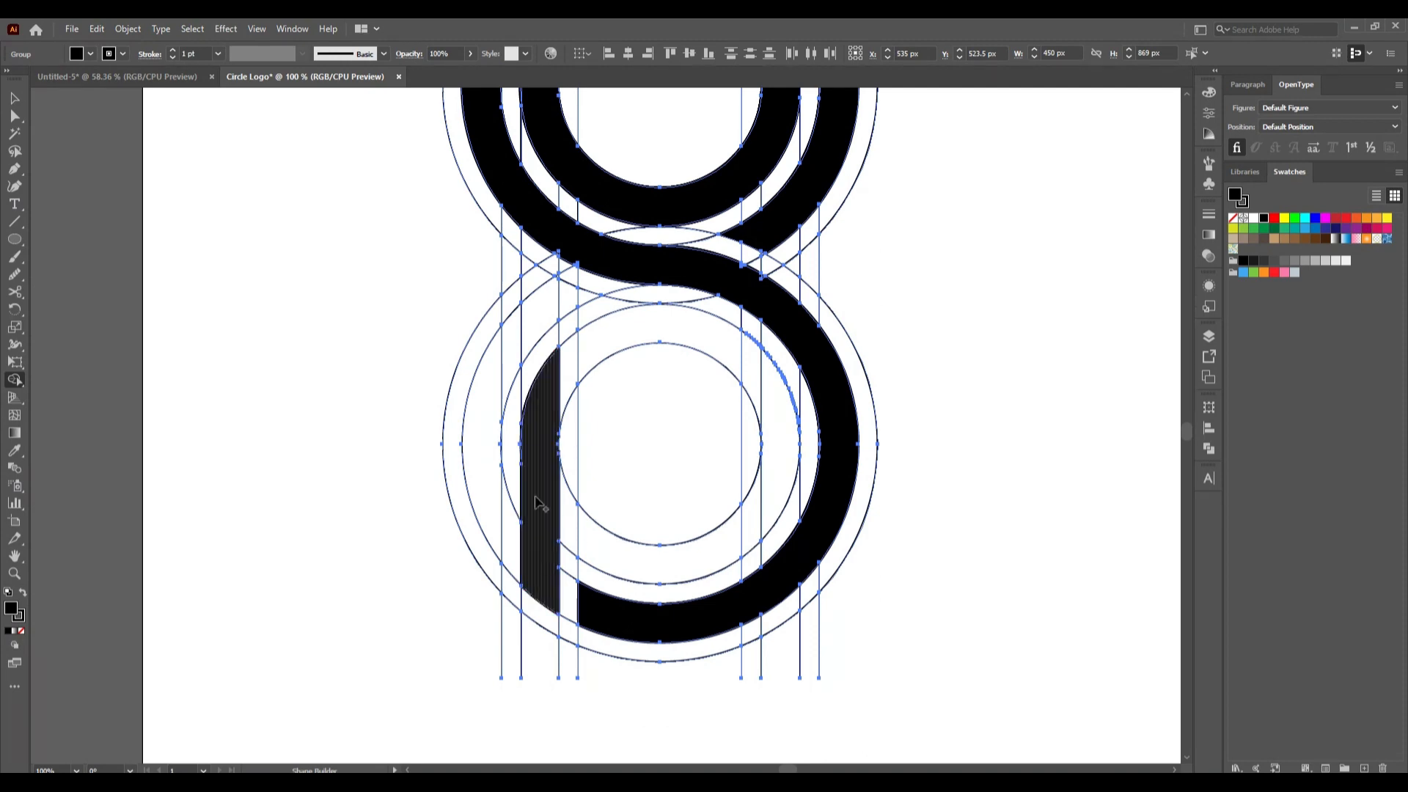
mouse_move(556, 382)
left_mouse_down()
mouse_move(614, 338)
mouse_move(740, 366)
mouse_move(783, 424)
left_mouse_up()
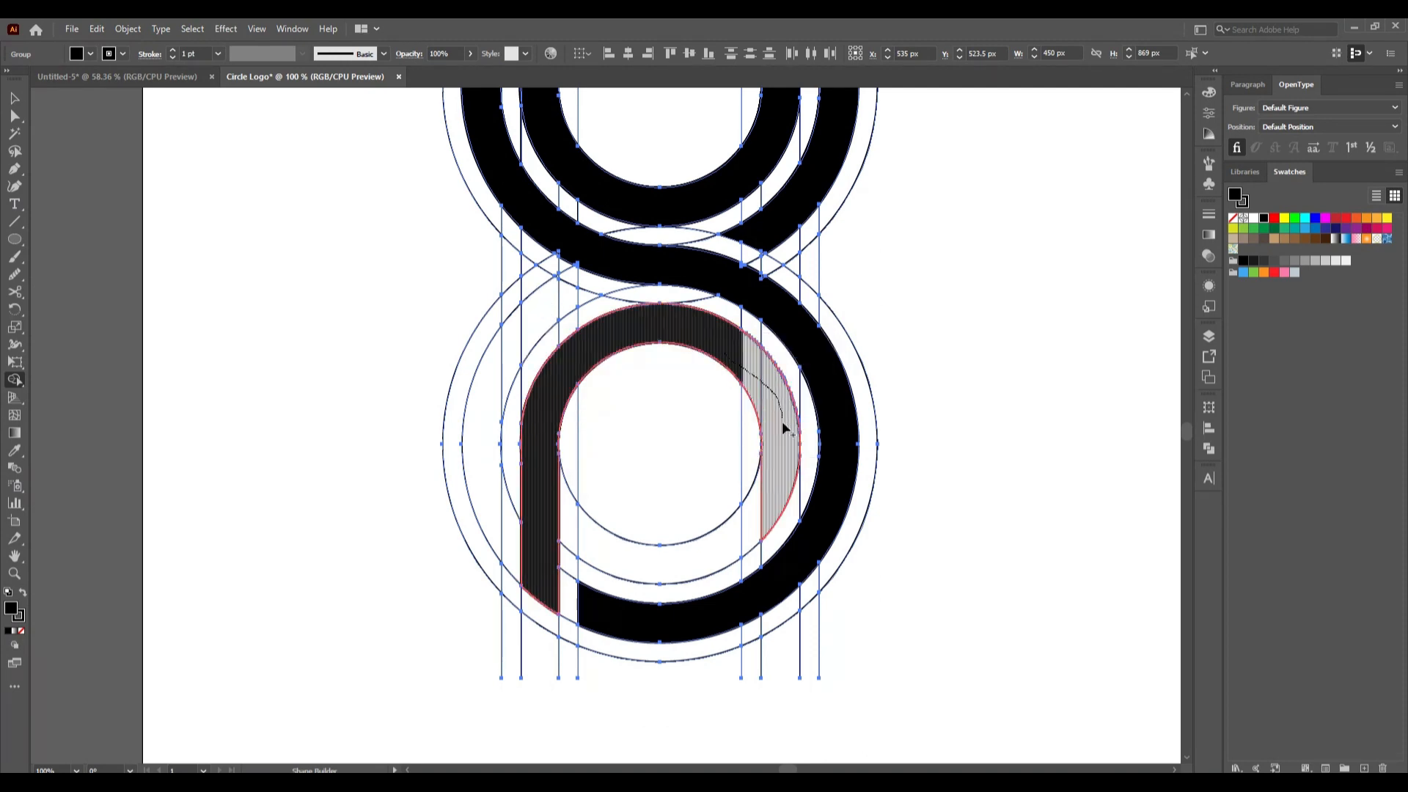
left_click_drag(772, 488, 712, 561)
mouse_move(489, 482)
left_mouse_down()
mouse_move(481, 449)
mouse_move(503, 366)
mouse_move(546, 313)
mouse_move(600, 294)
left_mouse_up()
Merge the leftover slivers into the S-shaped band where the two circle groups overlap
scroll(843, 657, "up", 3)
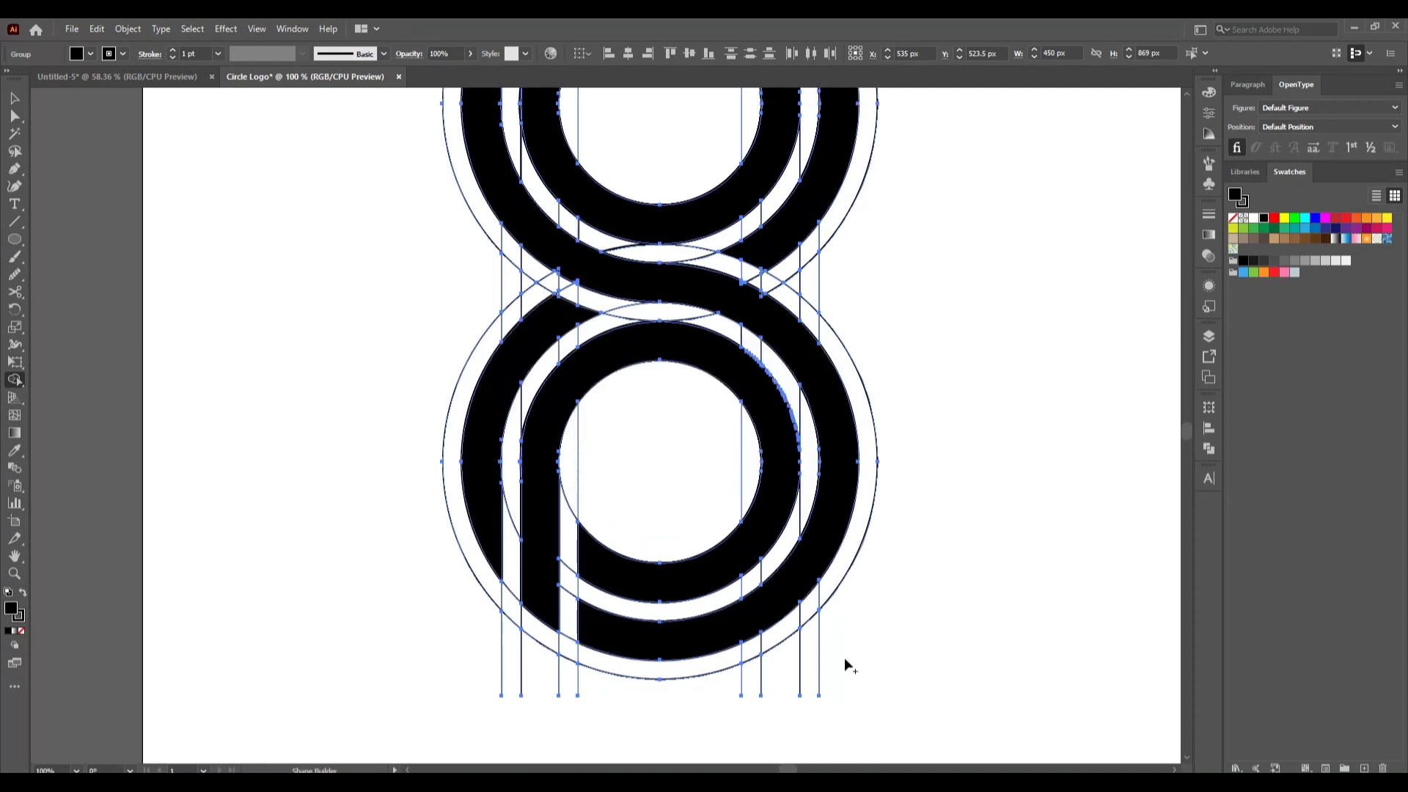
scroll(845, 663, "up", 3)
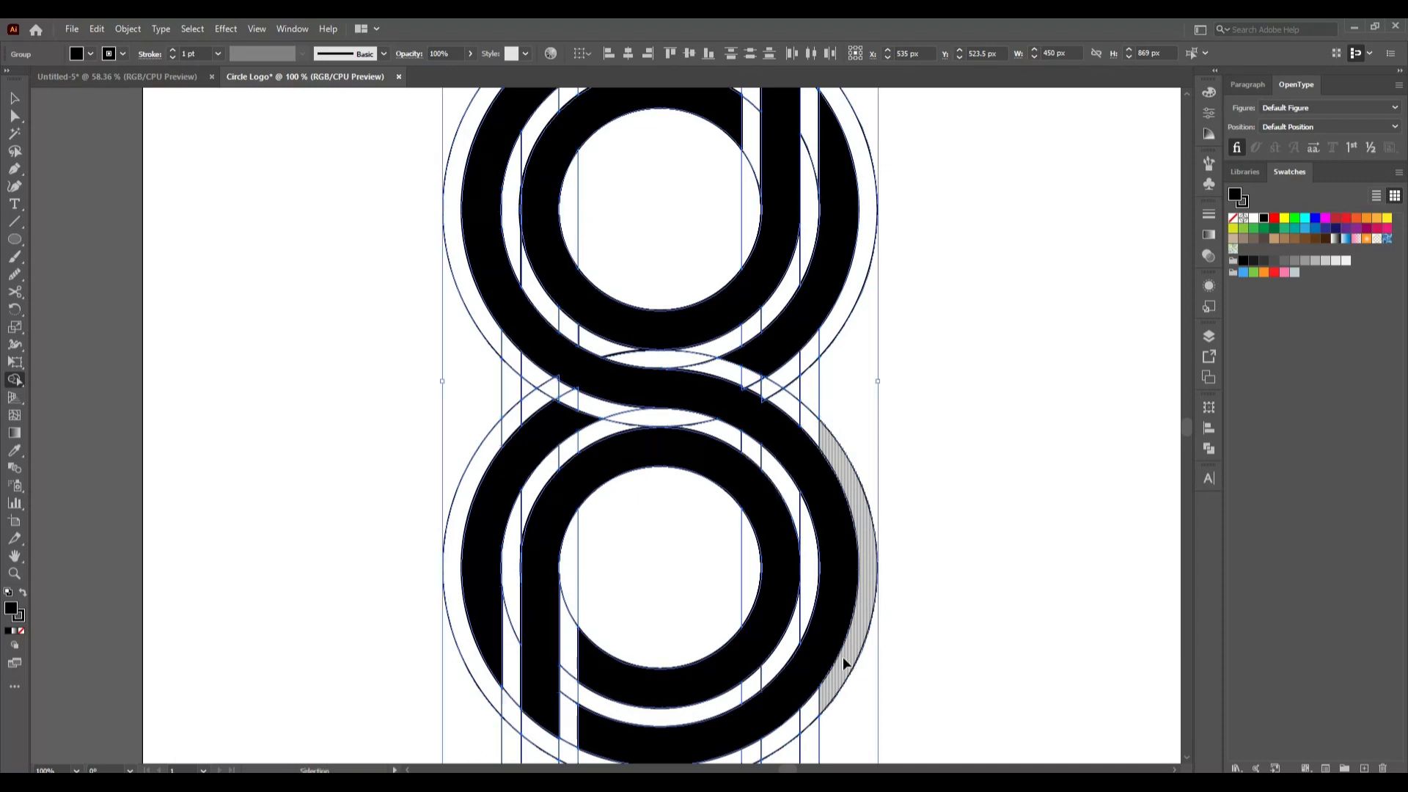
key("ctrl+0")
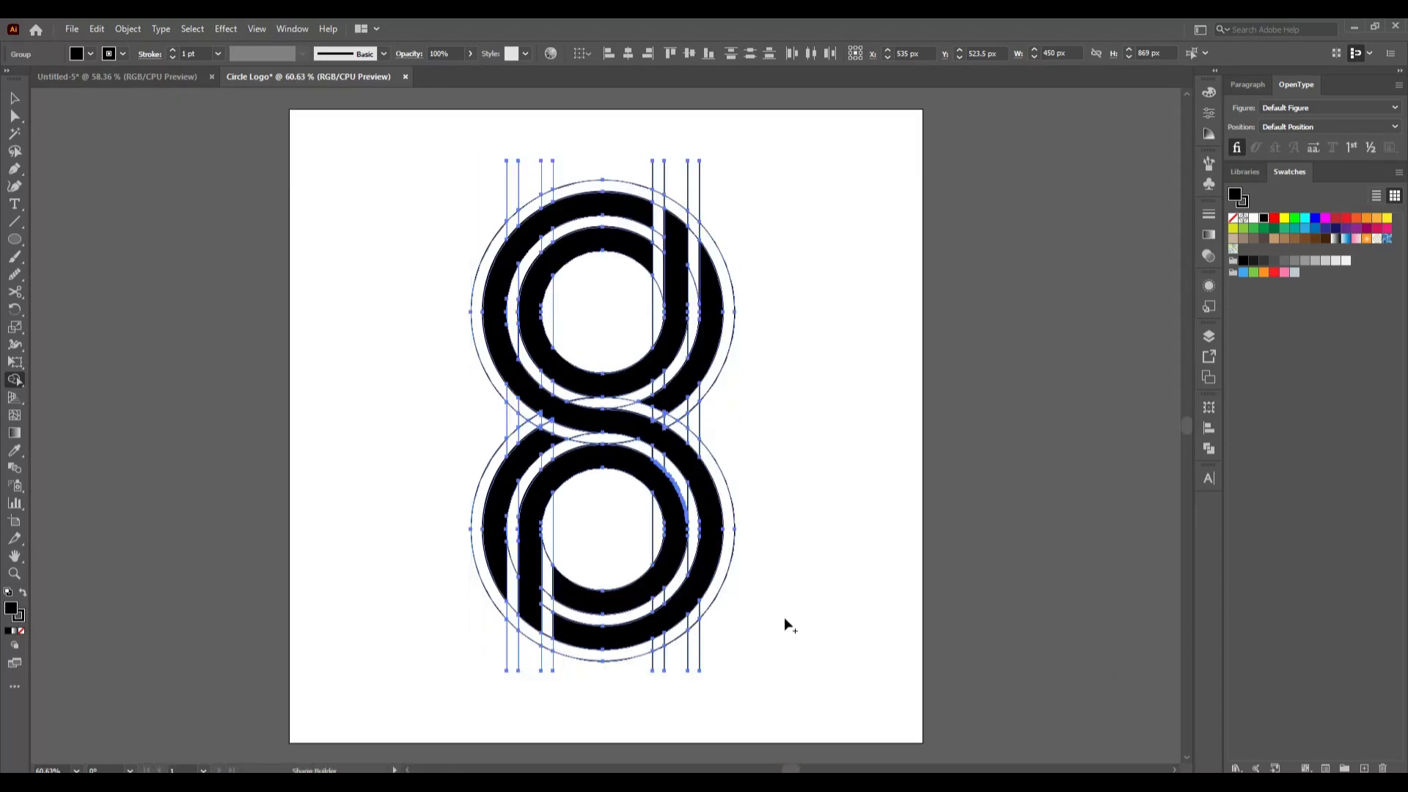
scroll(681, 509, "up", 4)
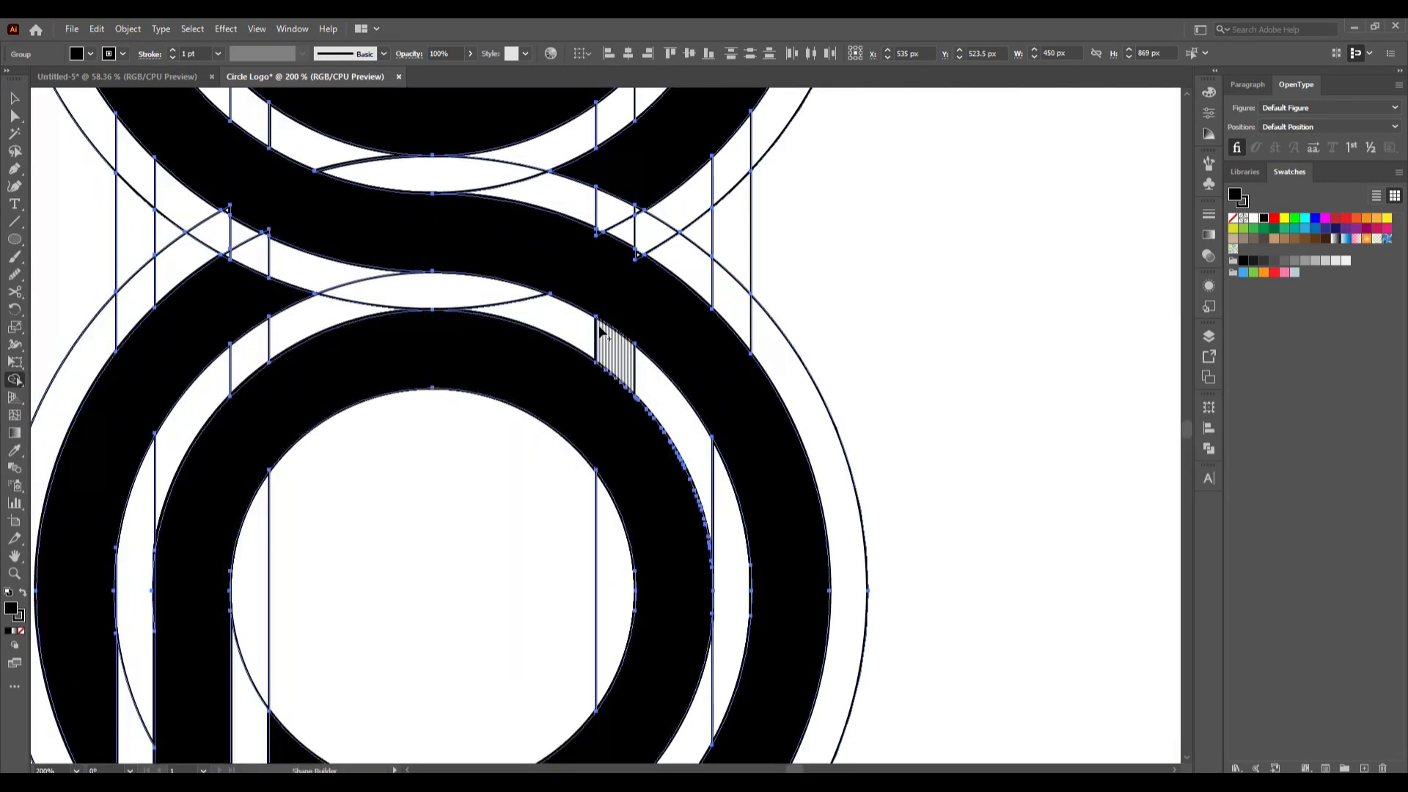
scroll(630, 321, "up", 2)
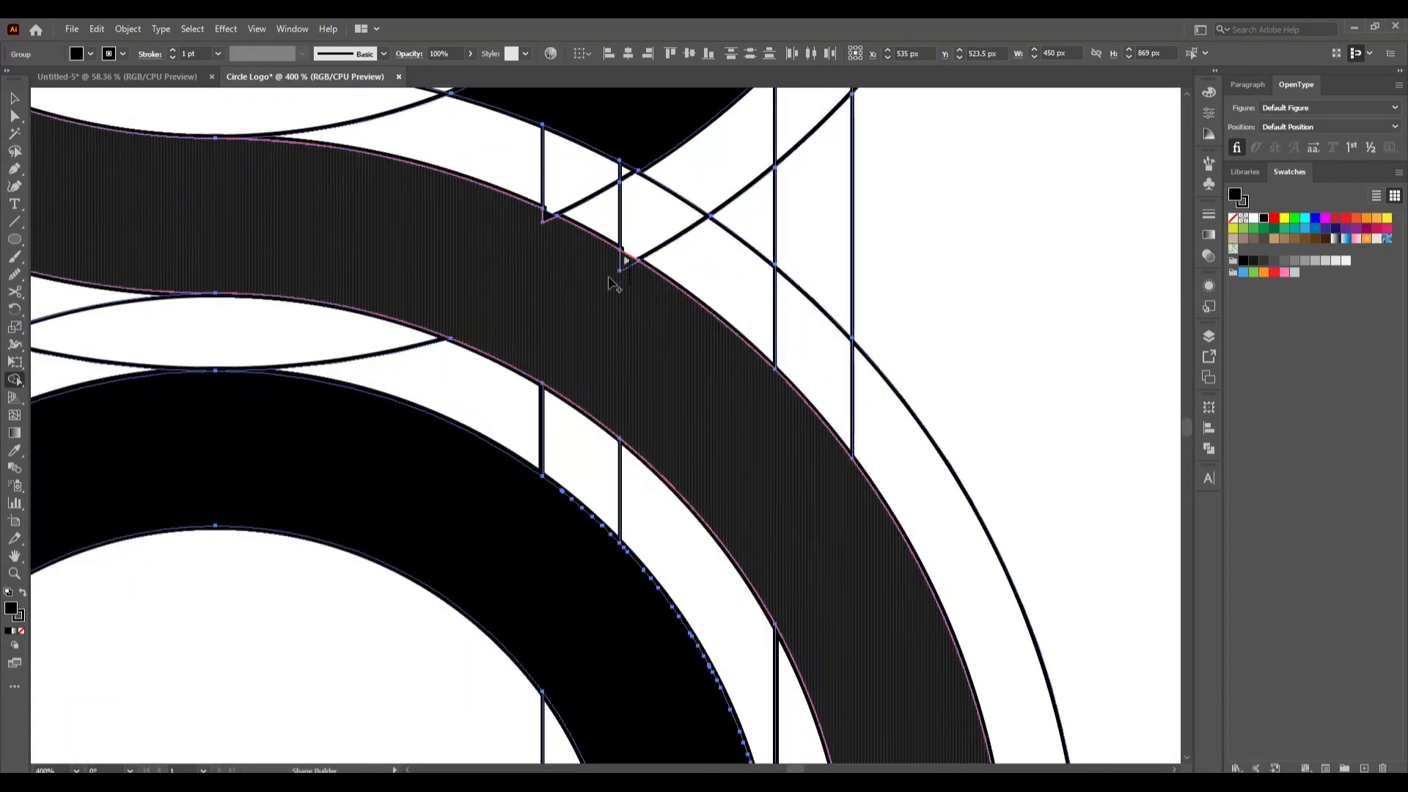
left_click(579, 258)
scroll(242, 242, "down", 2)
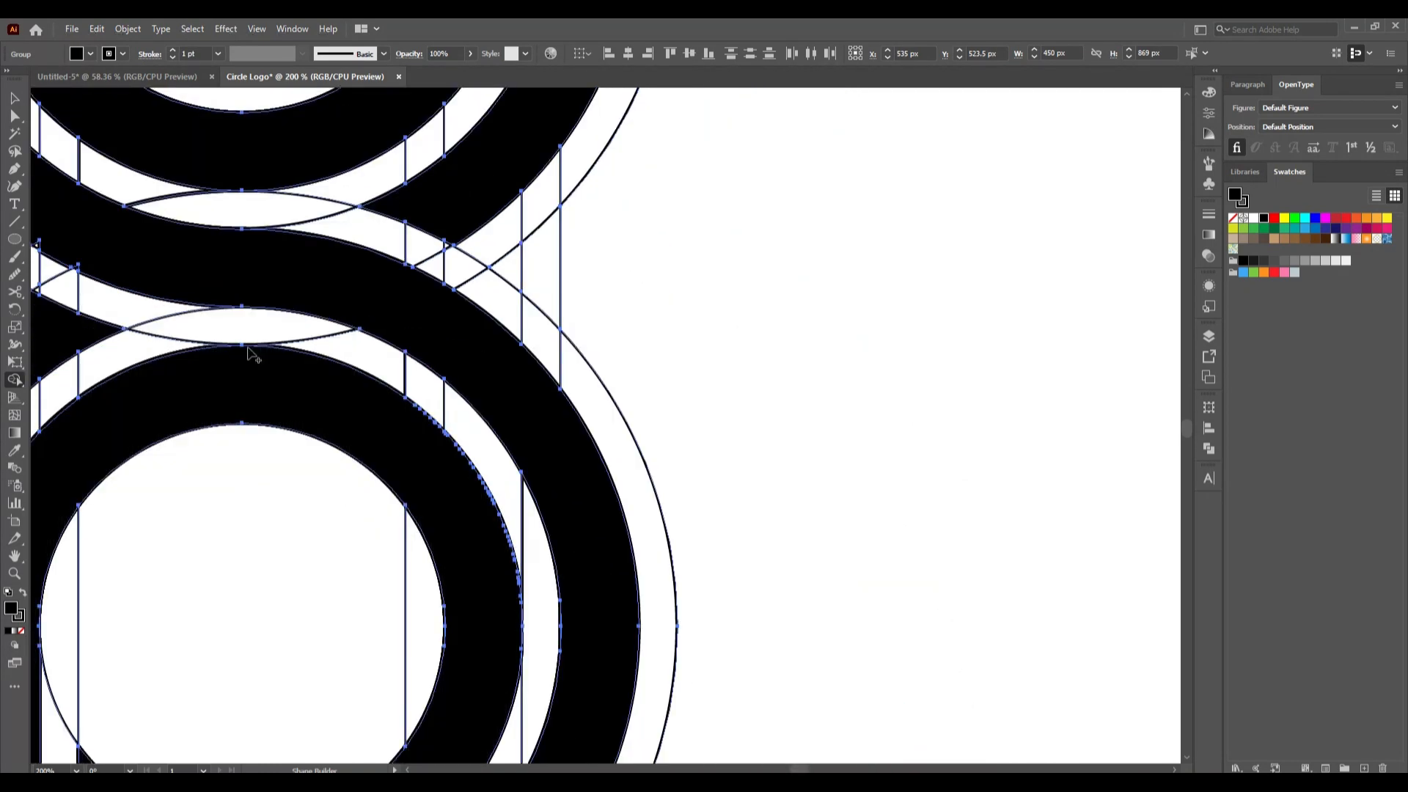
mouse_move(248, 348)
left_mouse_down()
mouse_move(585, 372)
mouse_move(716, 425)
left_mouse_up()
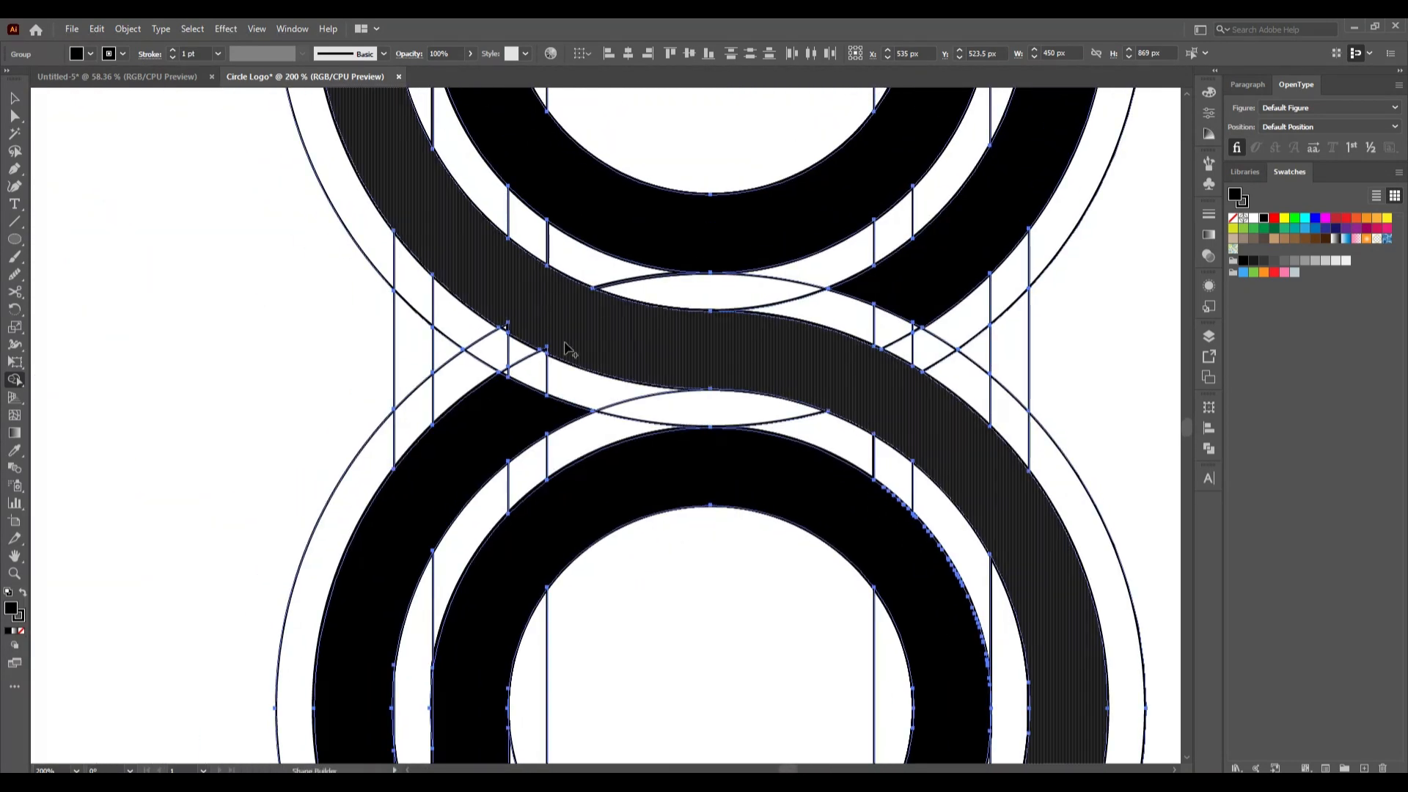
scroll(565, 349, "up", 2)
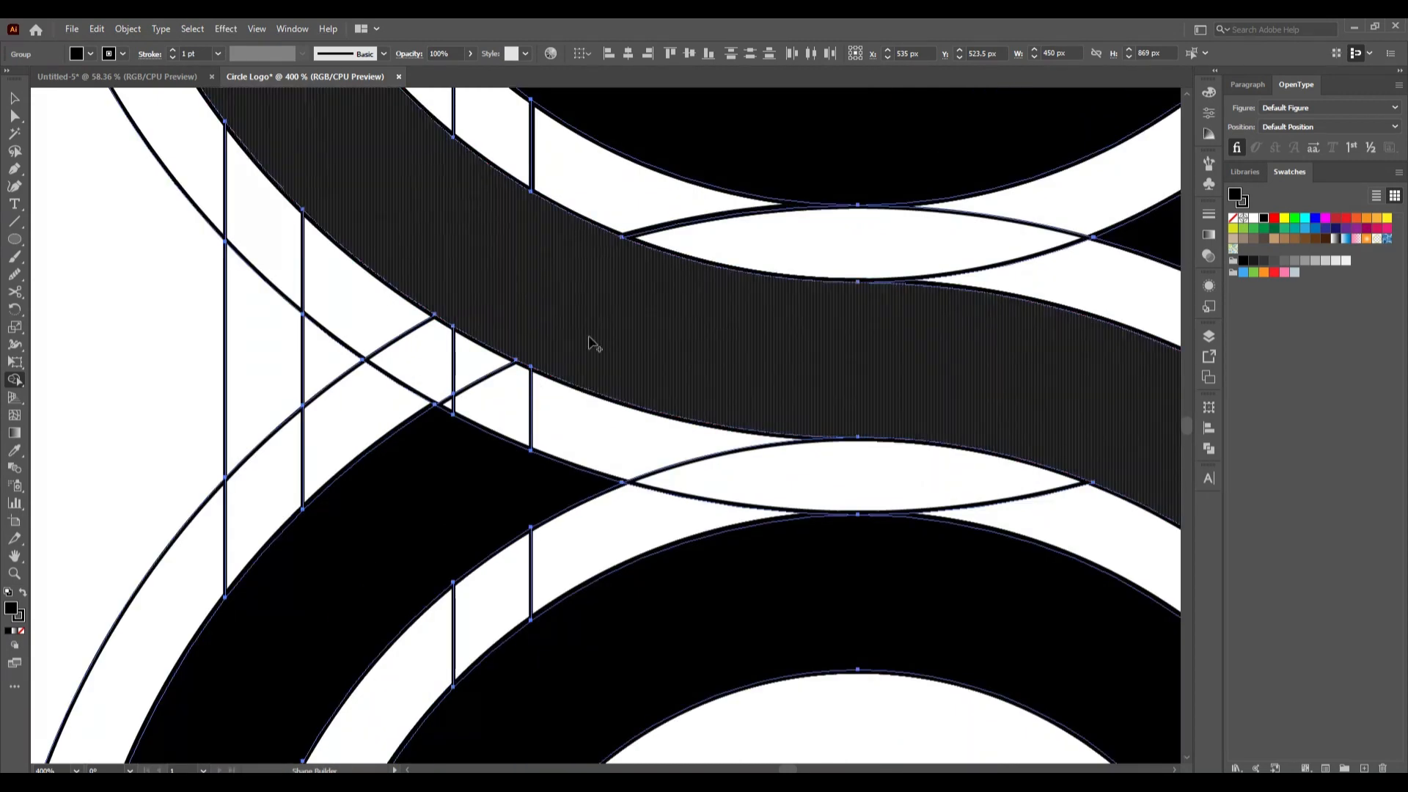
Examine the ring and stem edges of the lower and upper circles up close for unmerged slivers
scroll(609, 503, "down", 6)
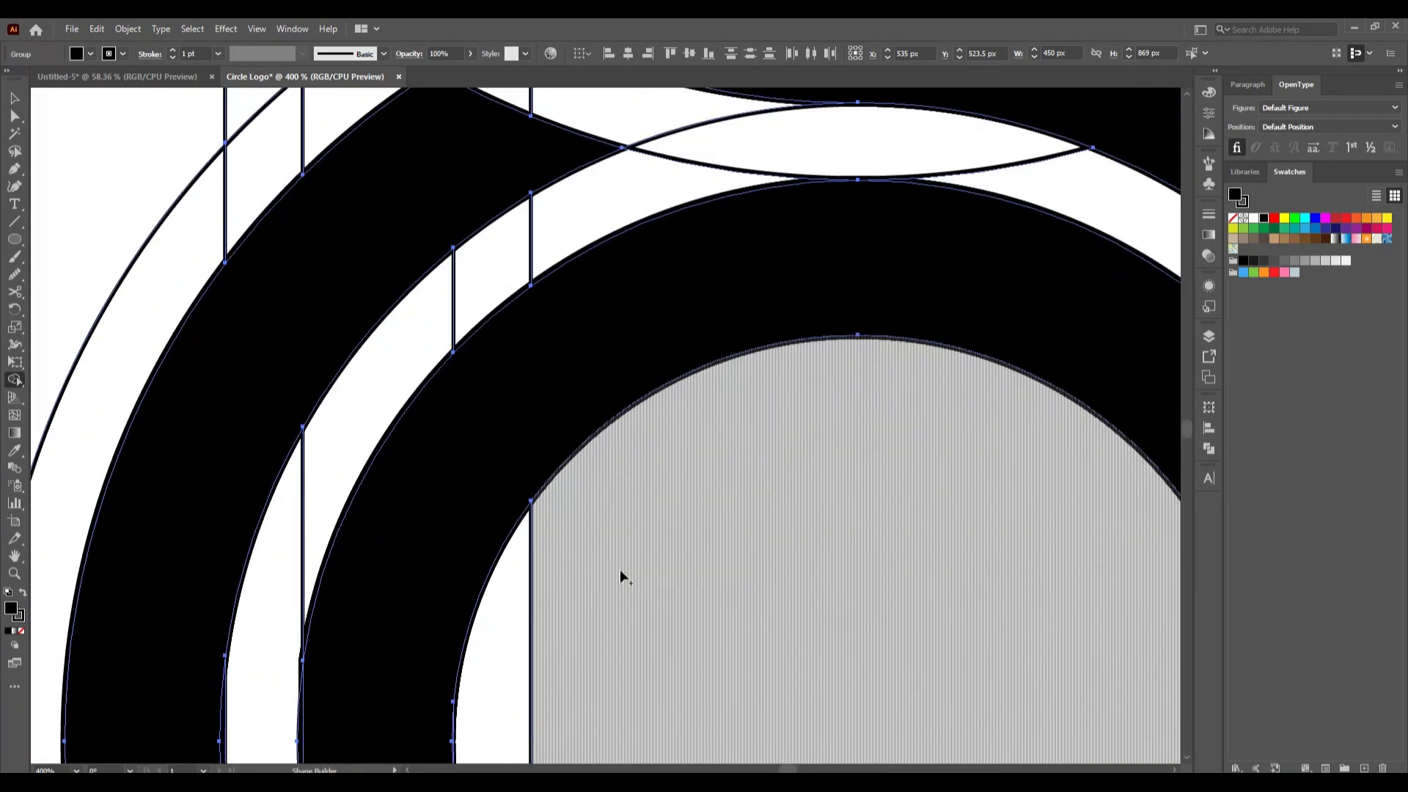
scroll(614, 565, "down", 6)
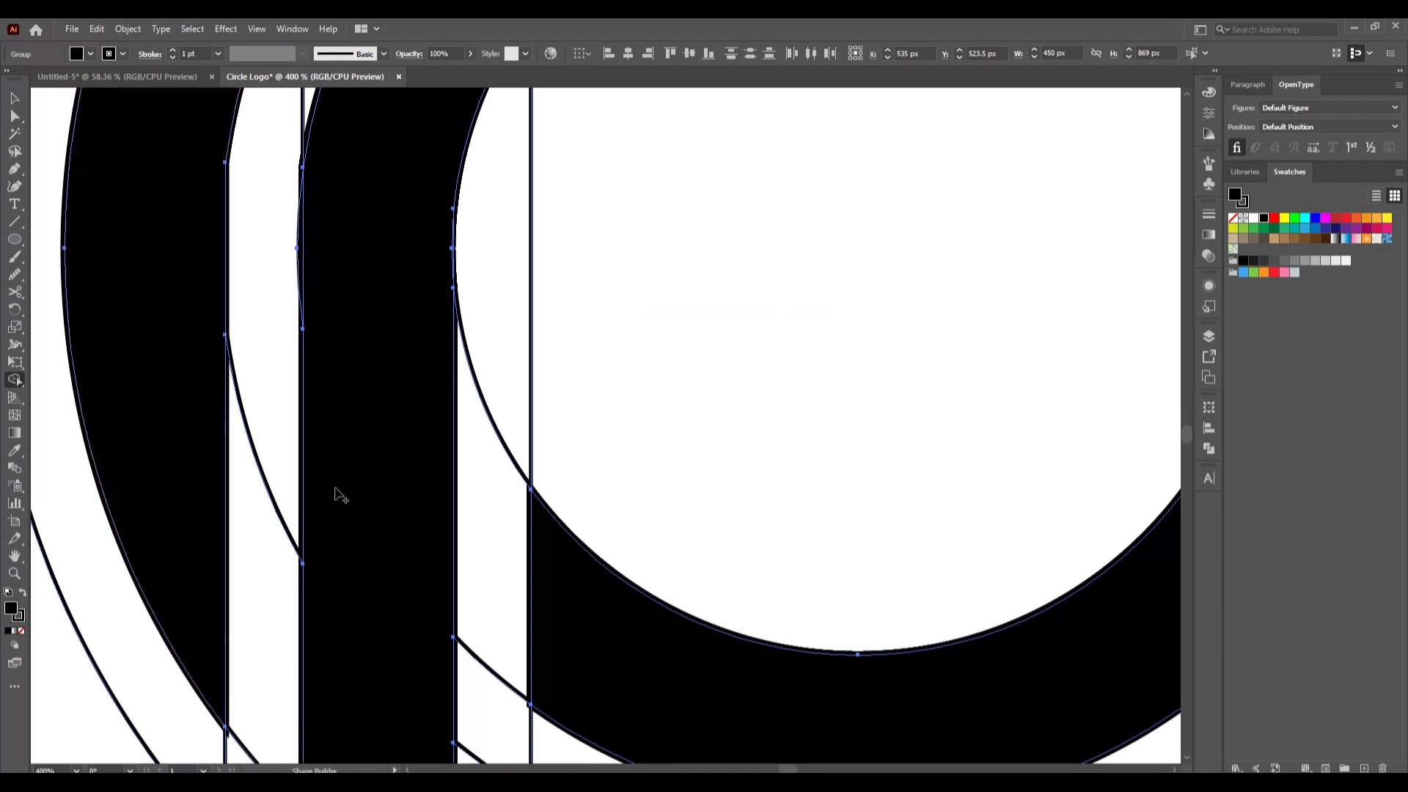
scroll(344, 503, "up", 1)
scroll(348, 504, "up", 1)
scroll(343, 490, "down", 3)
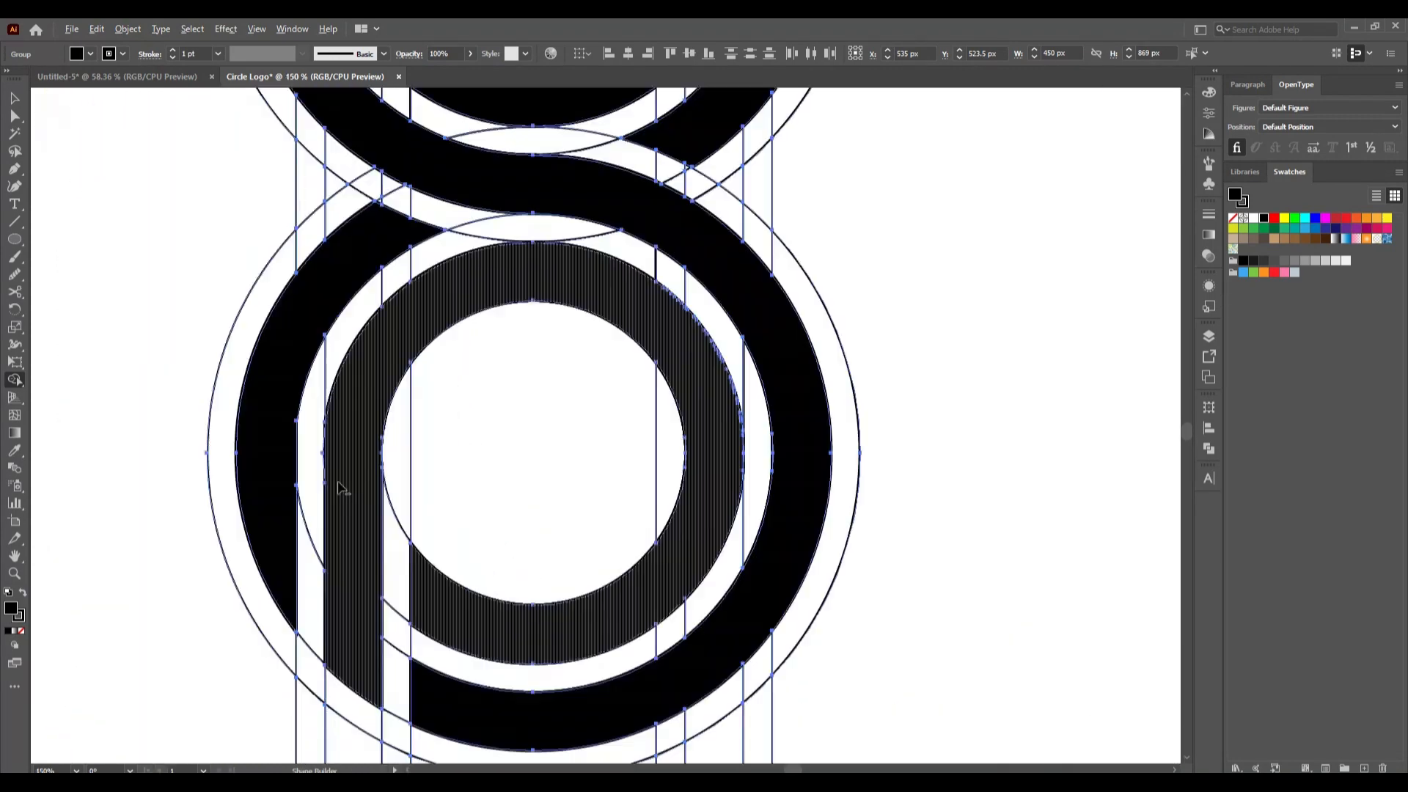
scroll(802, 541, "up", 2)
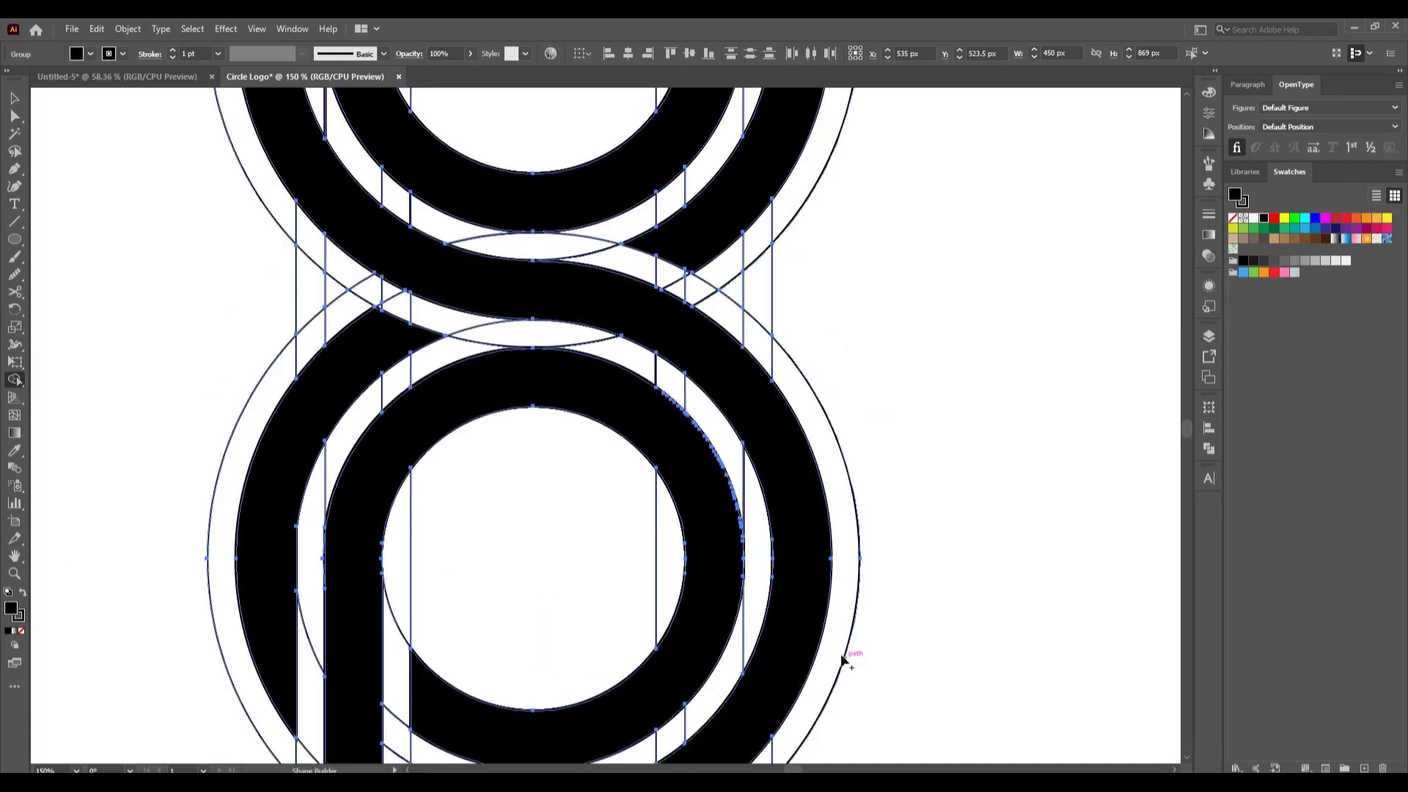
scroll(837, 528, "up", 3)
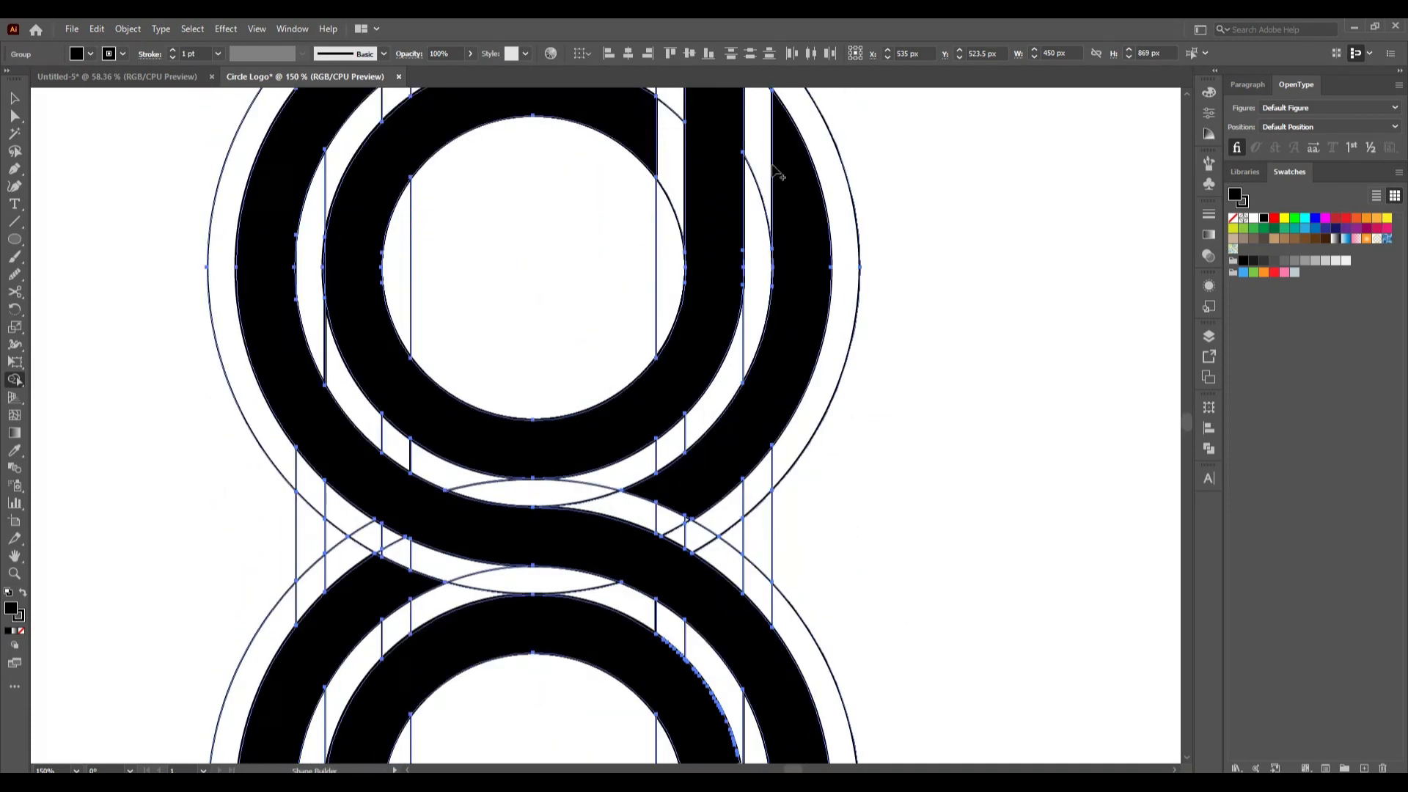
scroll(792, 312, "up", 3)
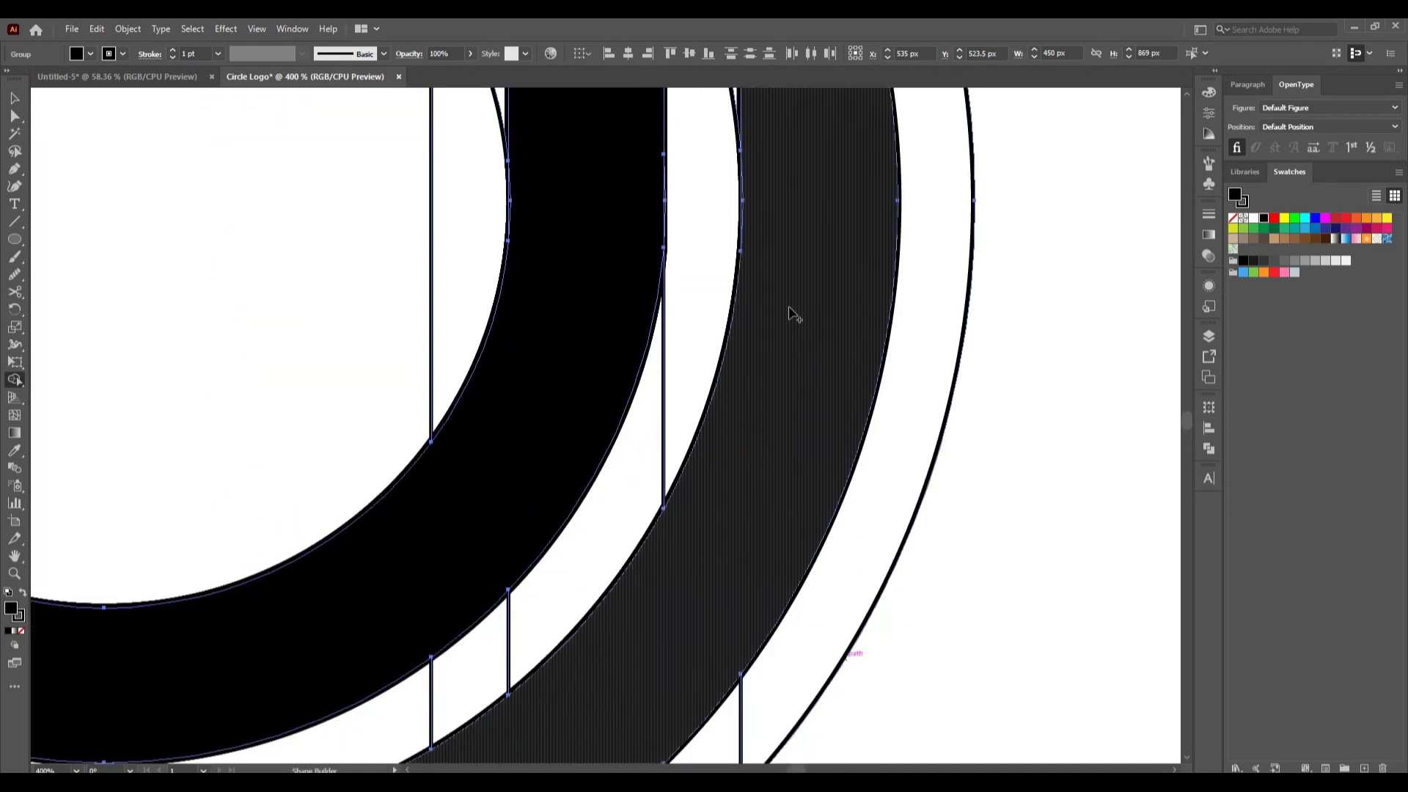
scroll(730, 519, "down", 3)
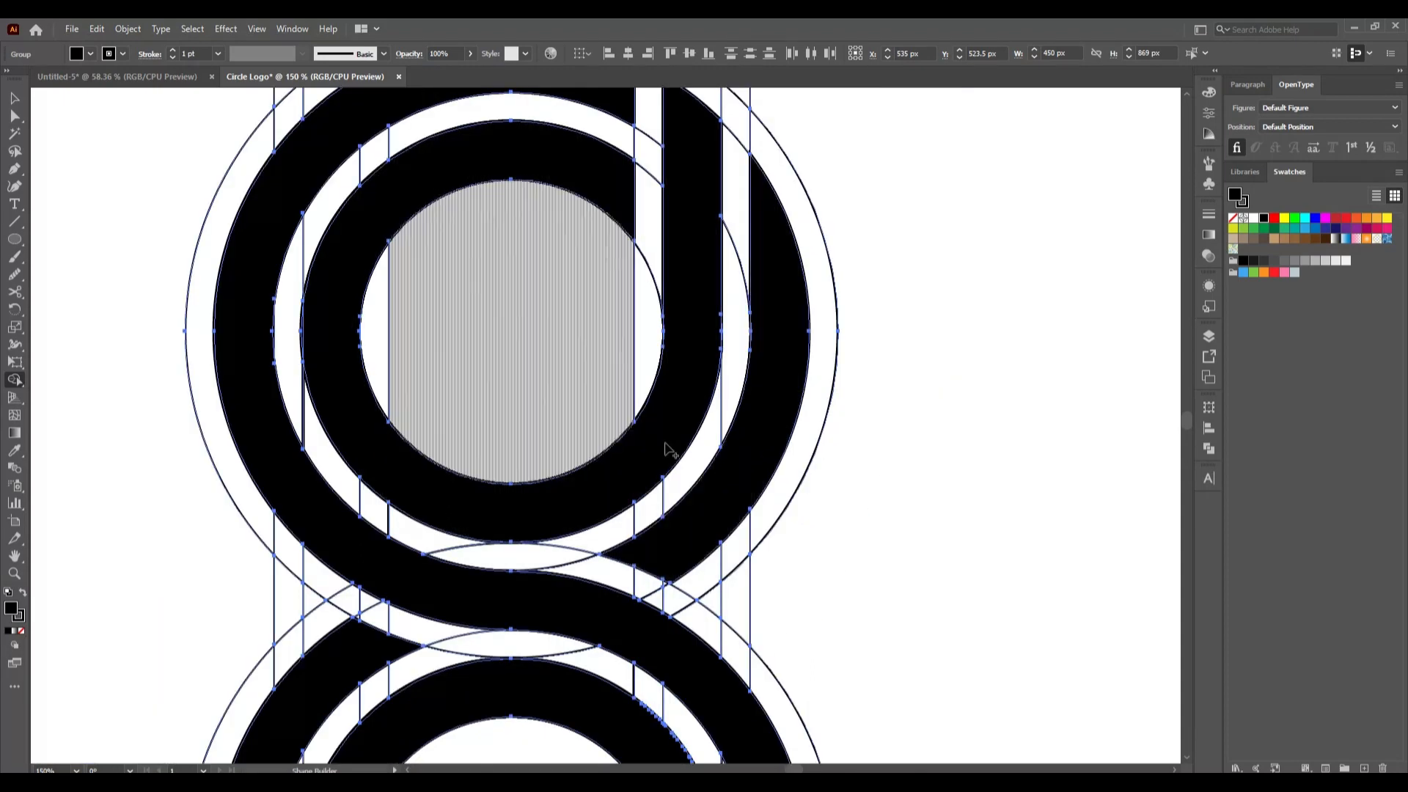
scroll(322, 354, "up", 3)
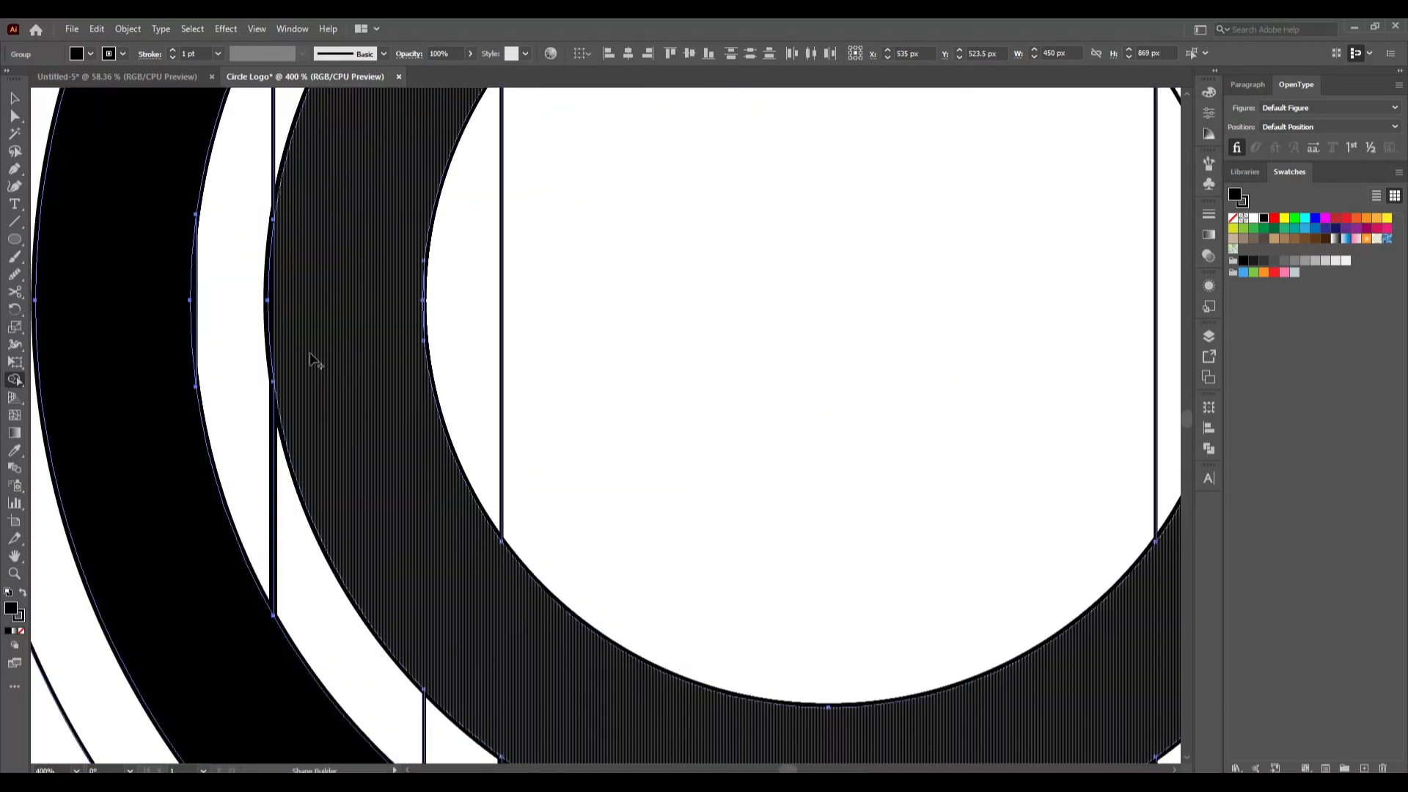
left_click(485, 576)
scroll(606, 559, "down", 2)
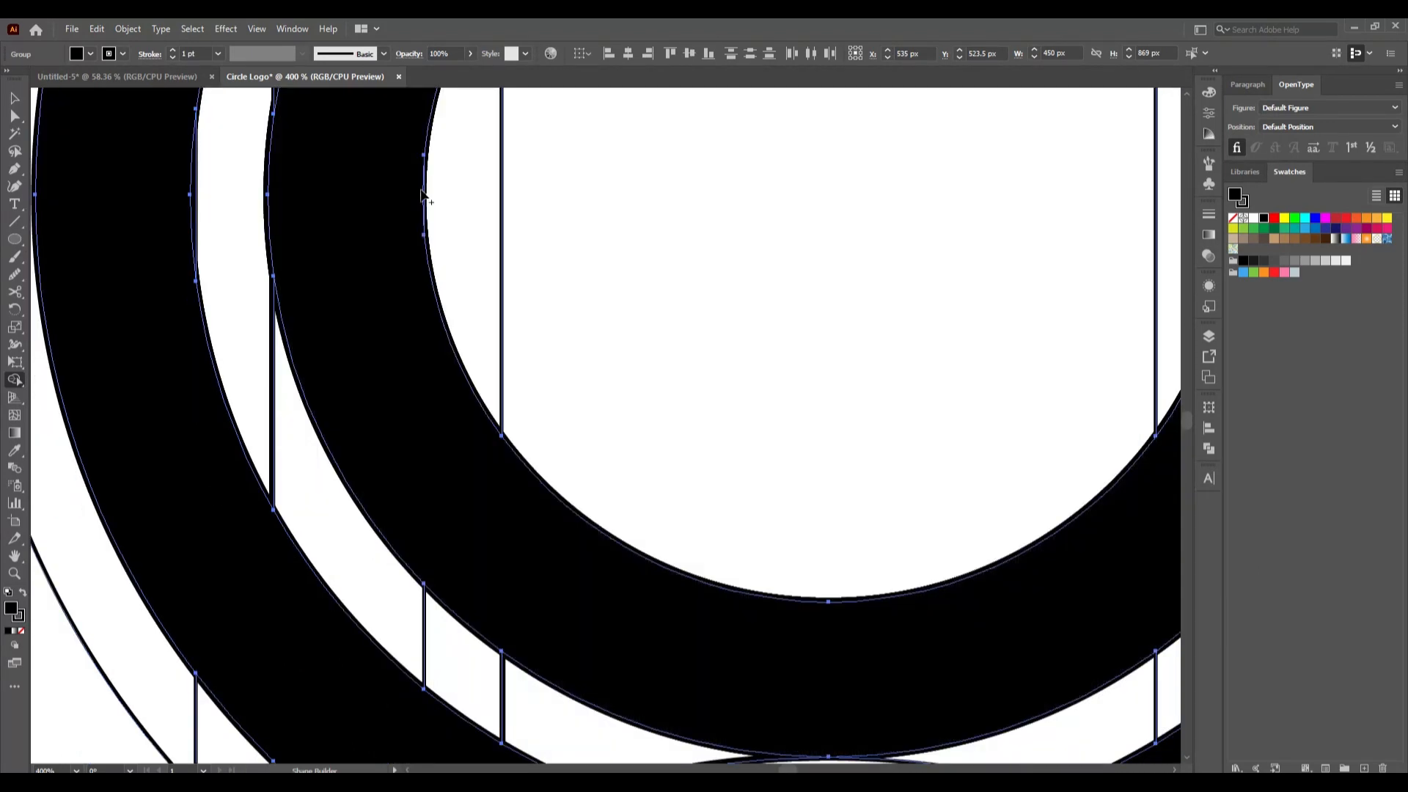
scroll(421, 194, "up", 4)
scroll(477, 416, "down", 8)
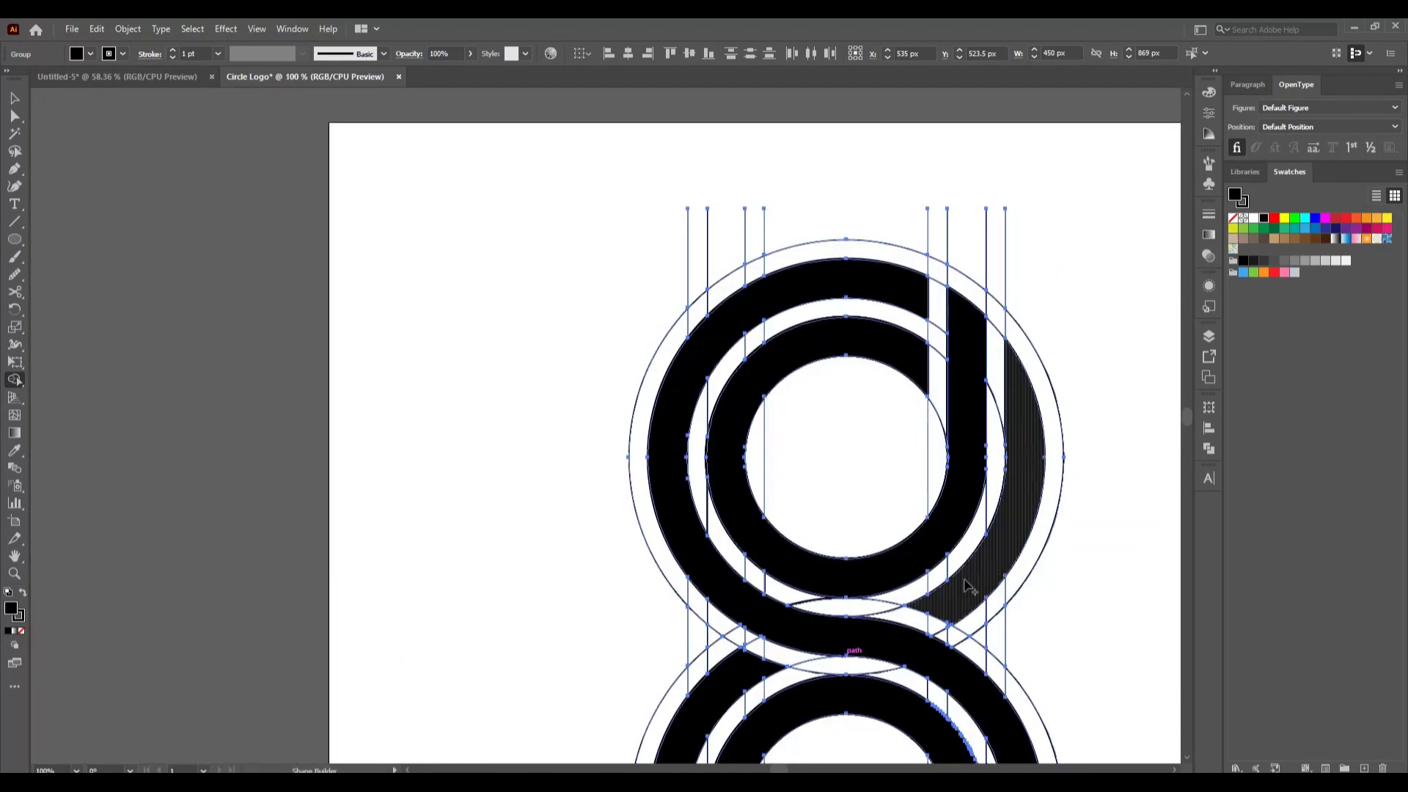
Merge the thin sliver along the outer right edge of the lower circle's inner ring into the ring
scroll(1013, 514, "down", 3)
scroll(999, 607, "up", 4)
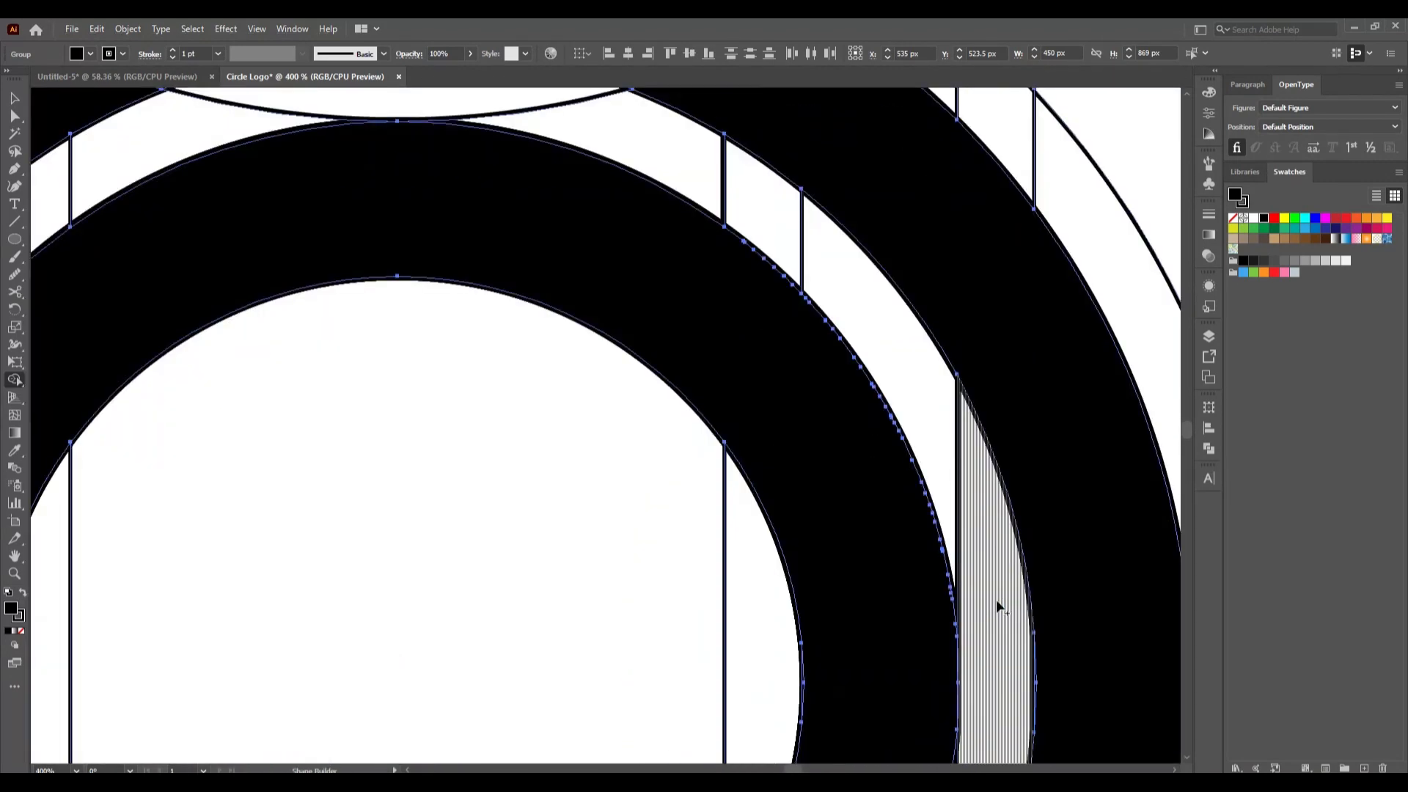
scroll(938, 585, "down", 1)
scroll(937, 587, "down", 2)
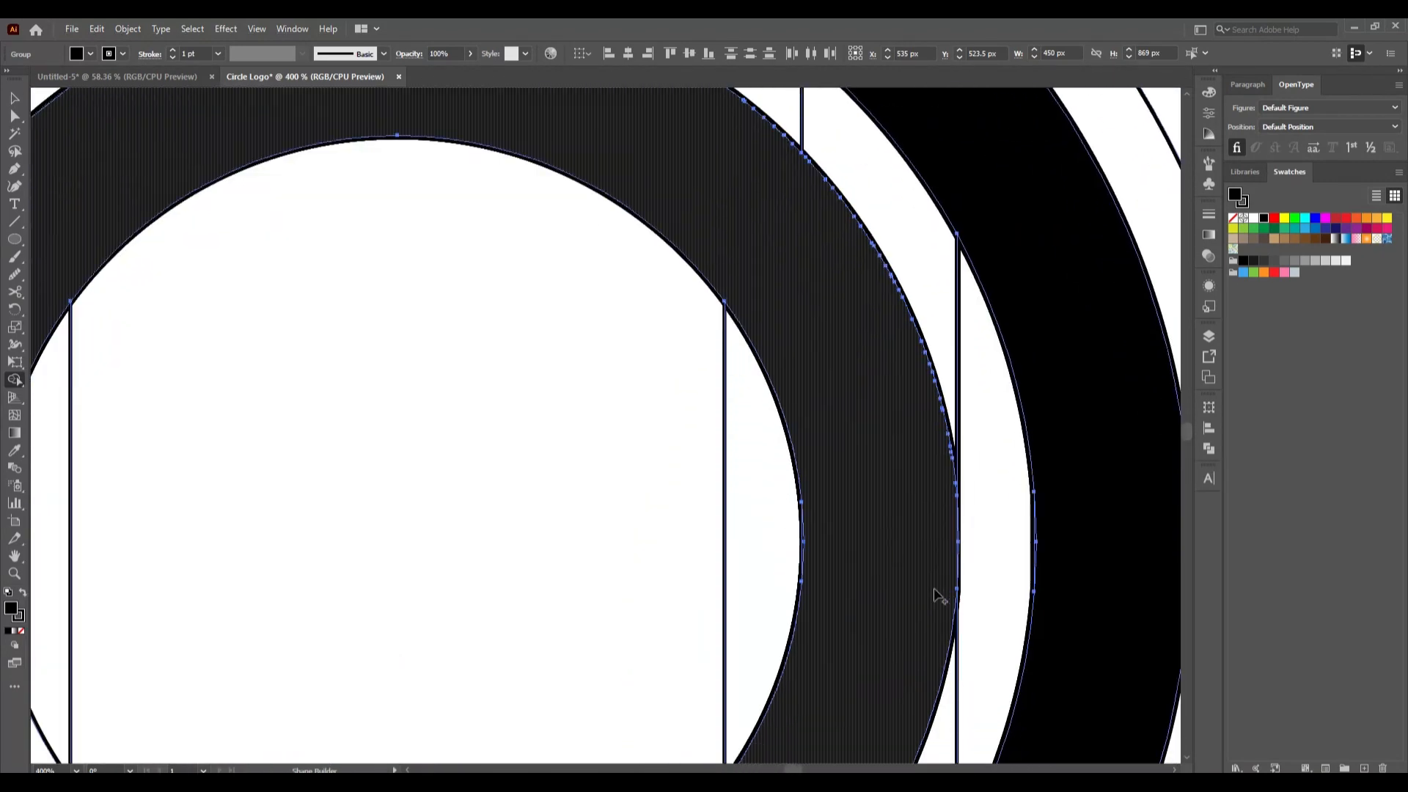
scroll(968, 576, "up", 4)
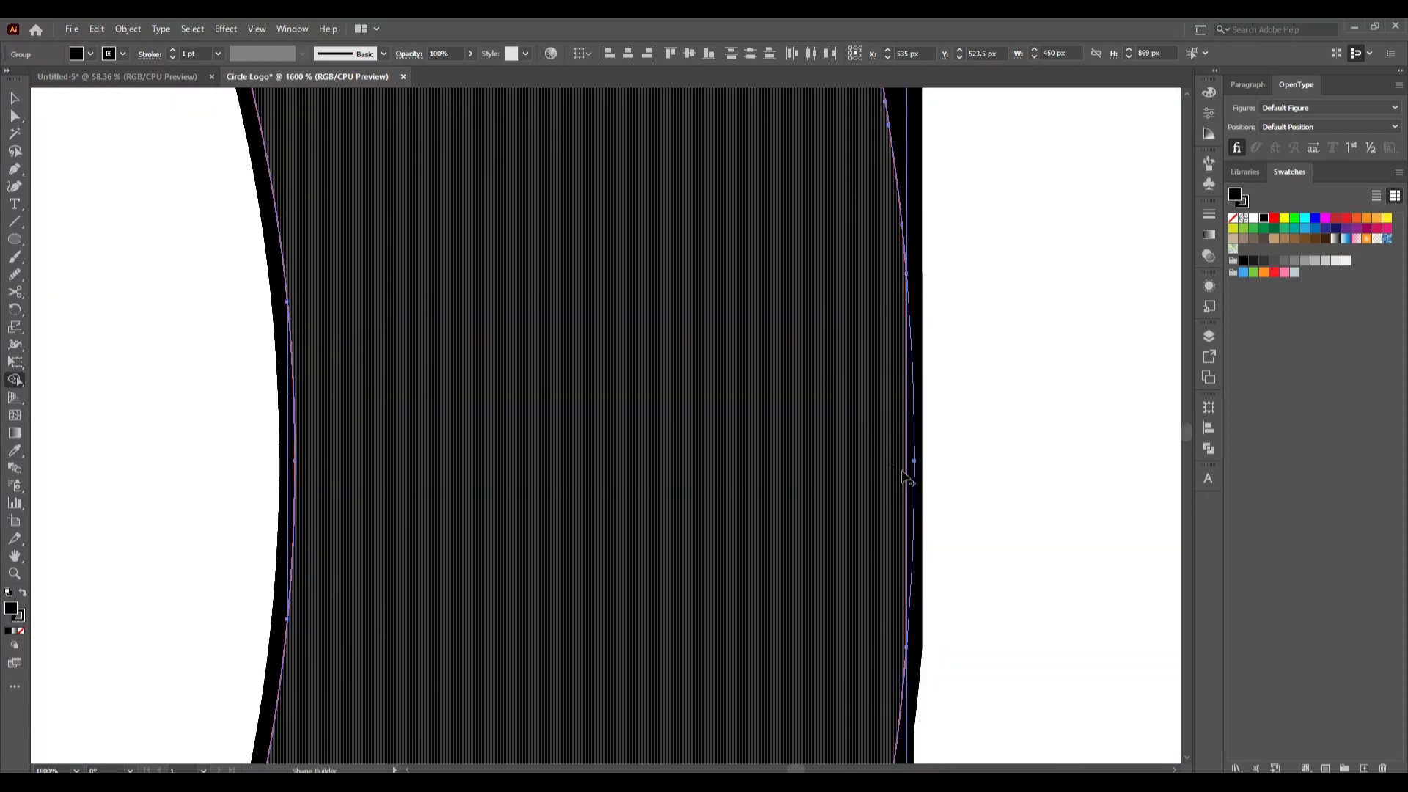
left_click(783, 651)
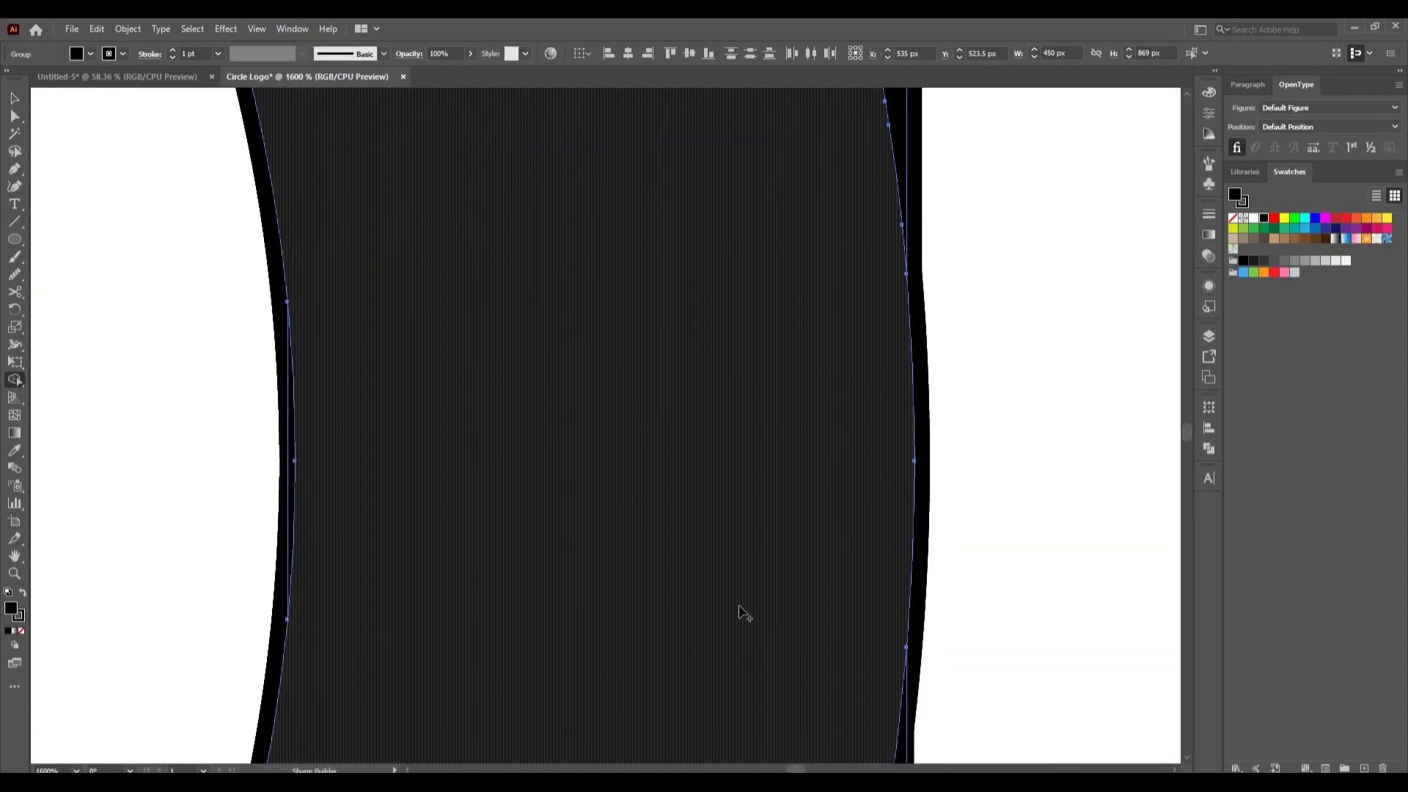
scroll(735, 620, "down", 4)
scroll(729, 573, "down", 3)
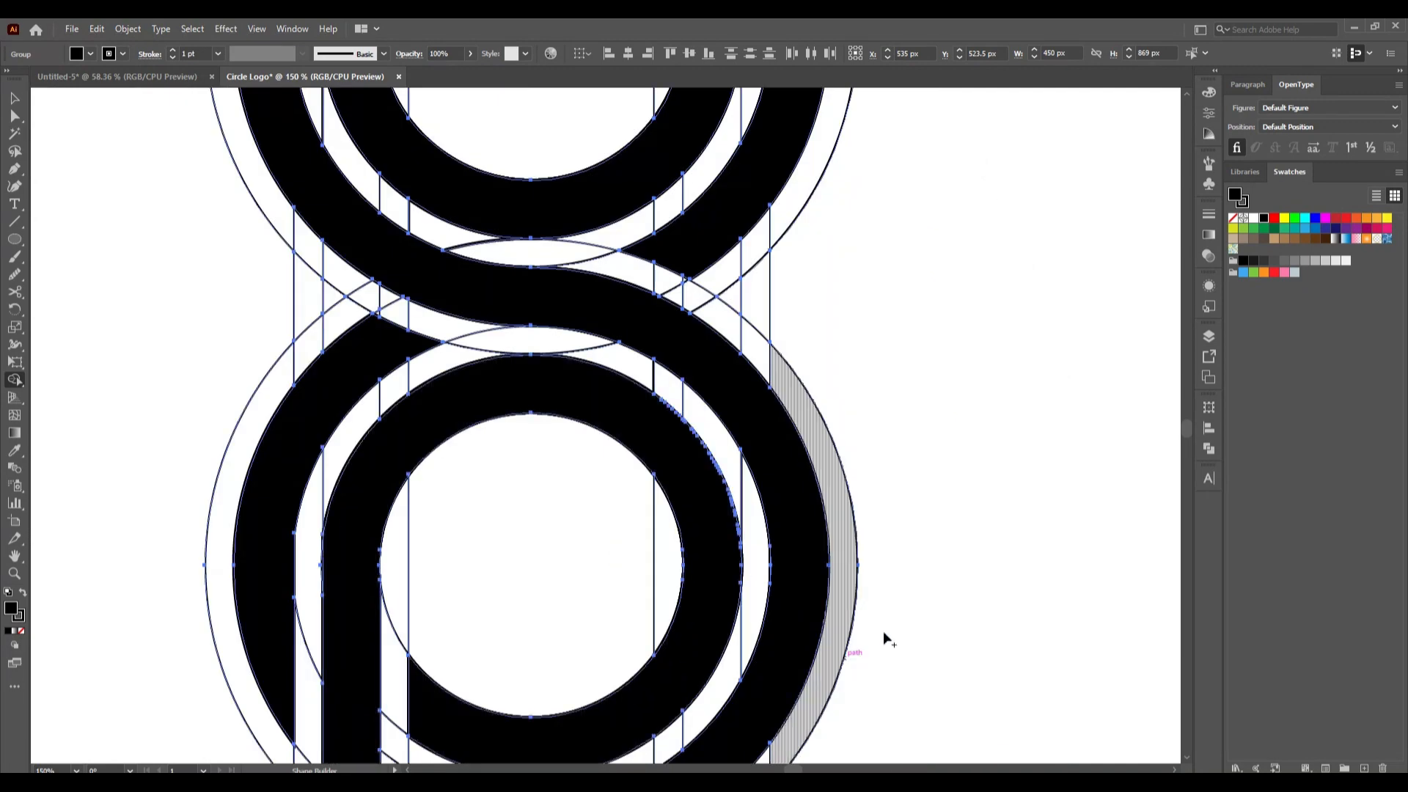
scroll(800, 576, "up", 5)
scroll(798, 578, "down", 4)
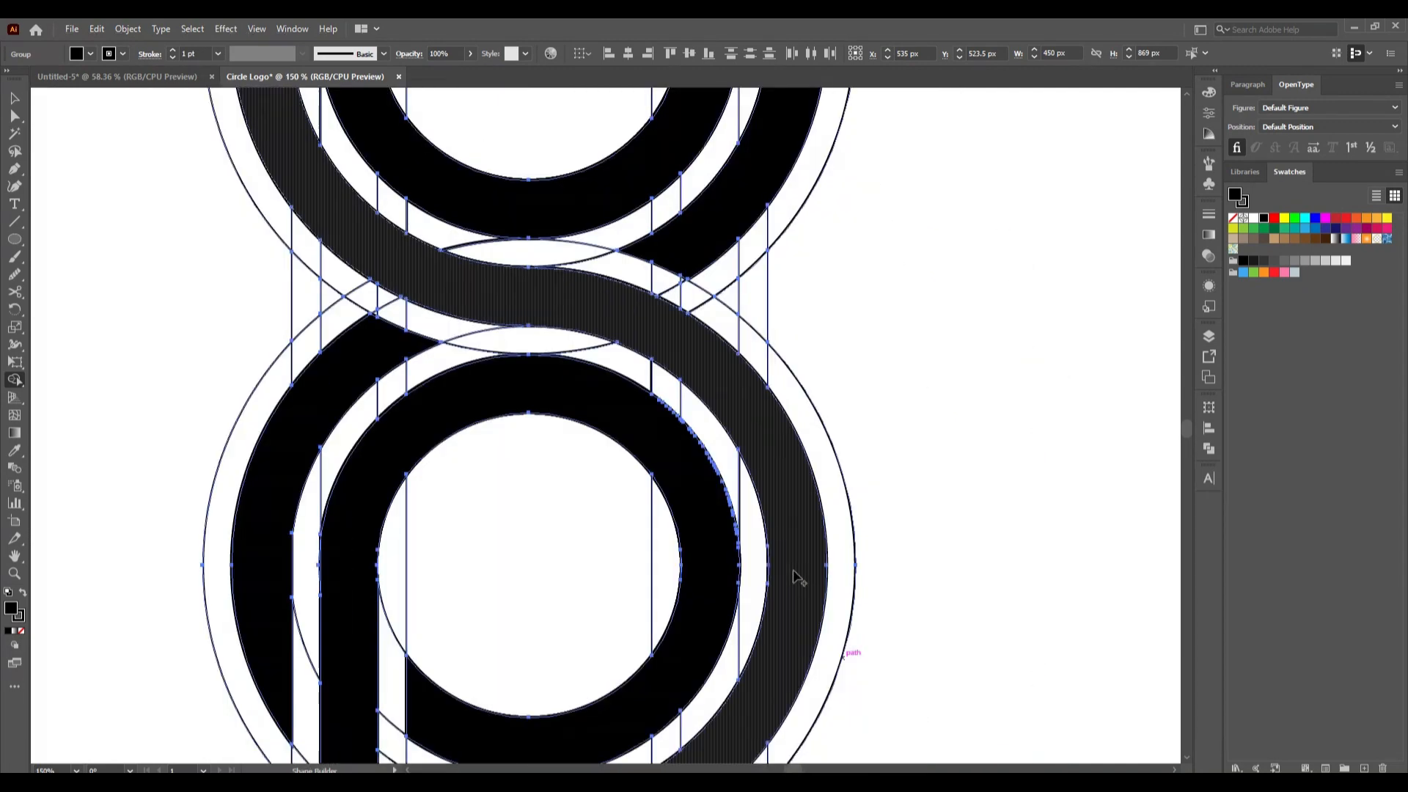
key("ctrl+0")
Ungroup the lower circle group so its black pieces can be selected separately
left_click(15, 97)
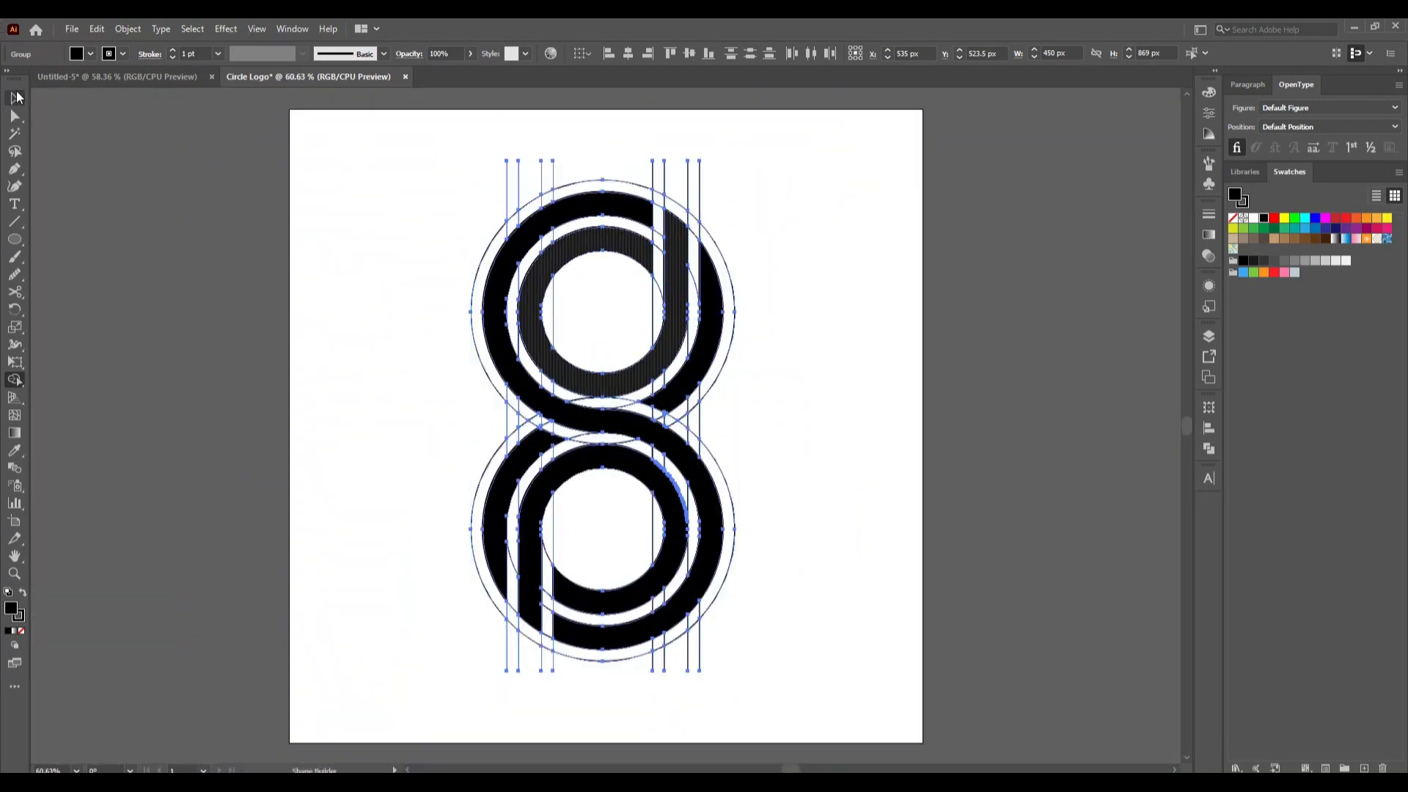
left_click(360, 382)
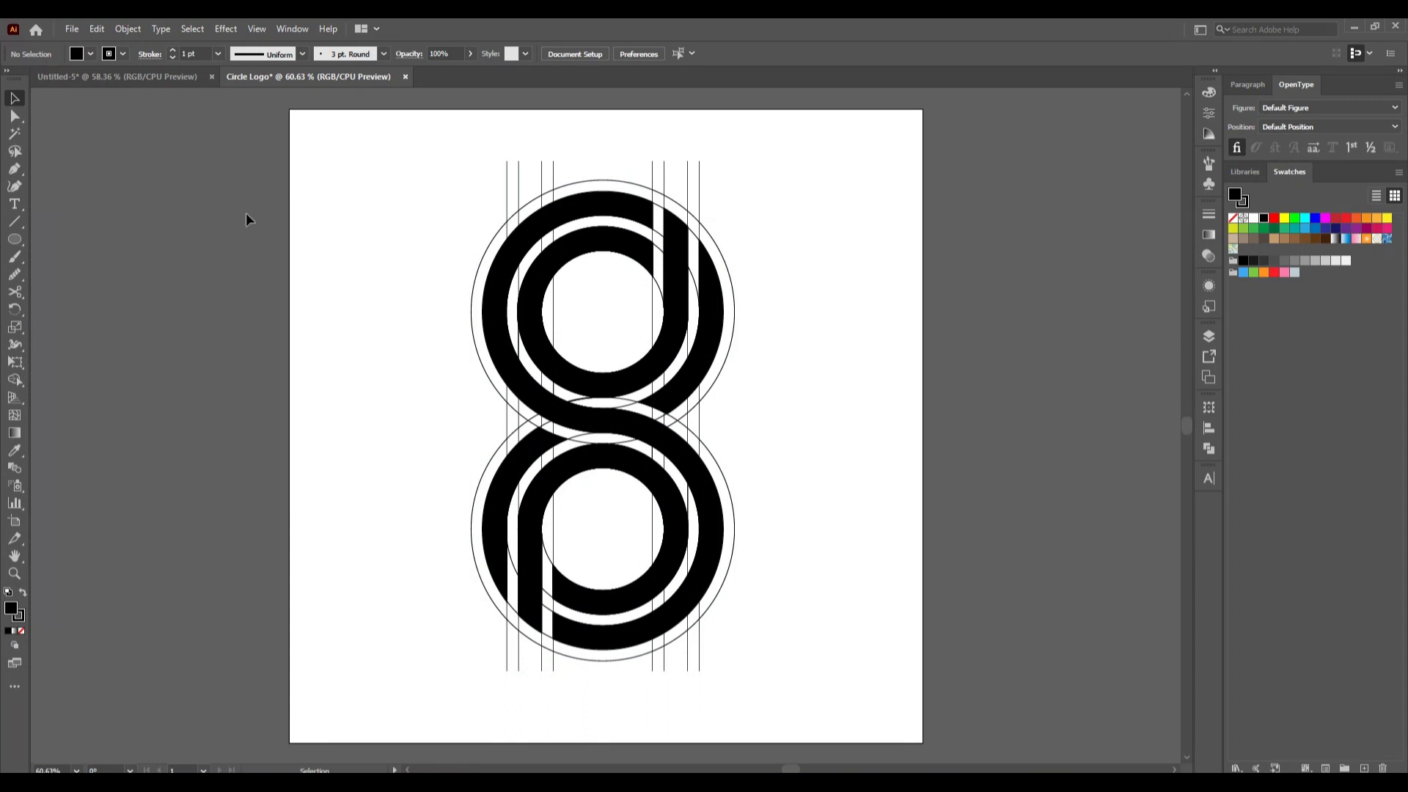
left_click(655, 592)
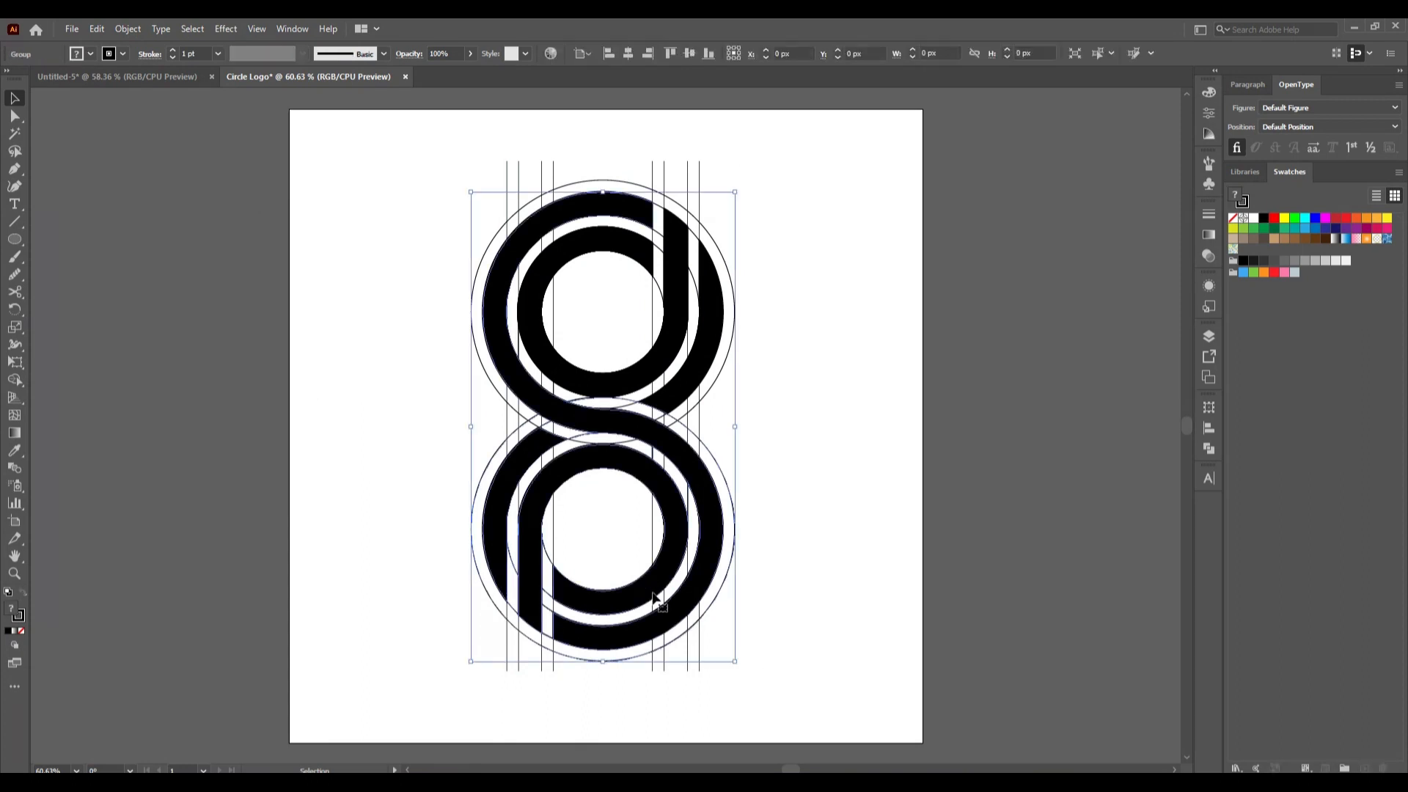
right_click(653, 595)
left_click(758, 456)
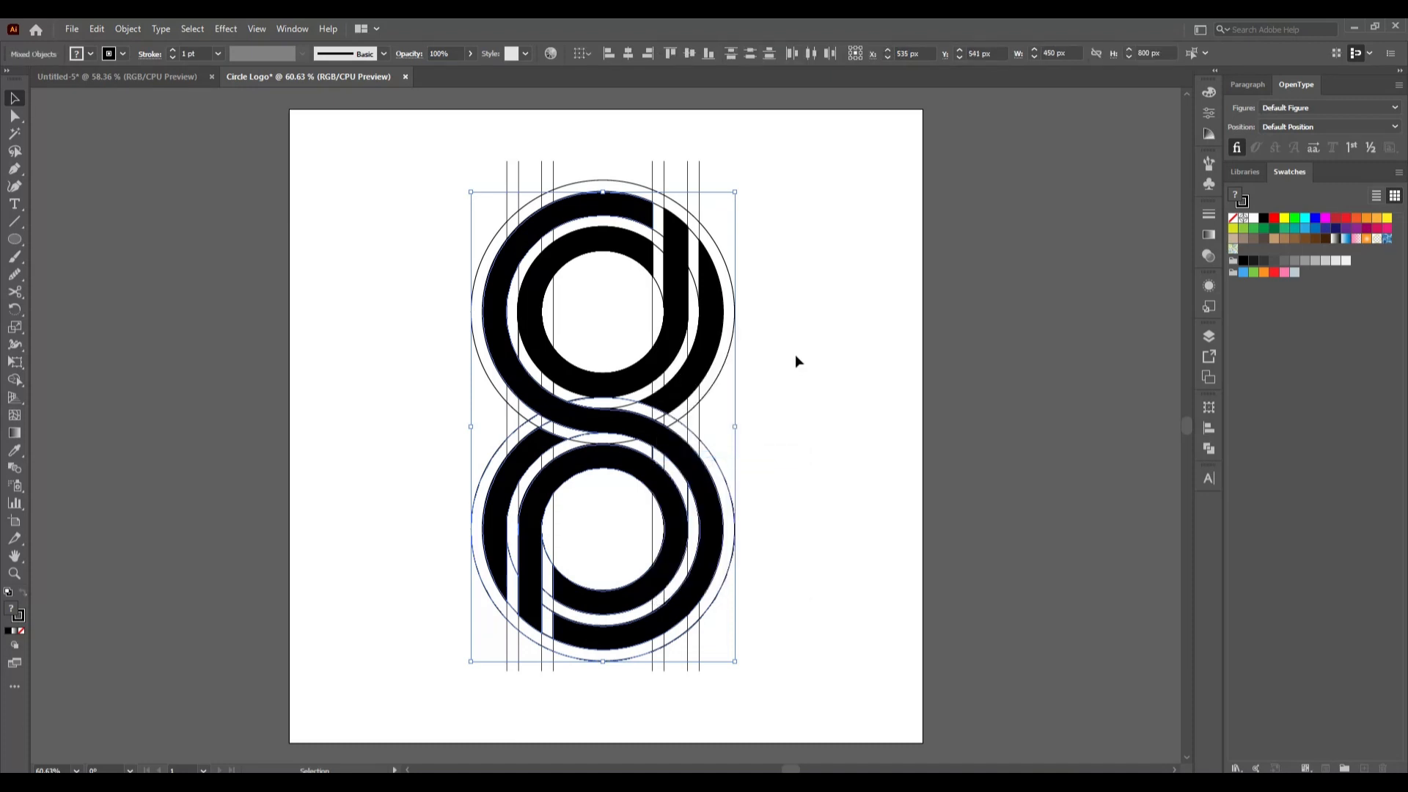
left_click(795, 354)
Ungroup the upper circle group so its merged shapes become individual paths
left_click(676, 328)
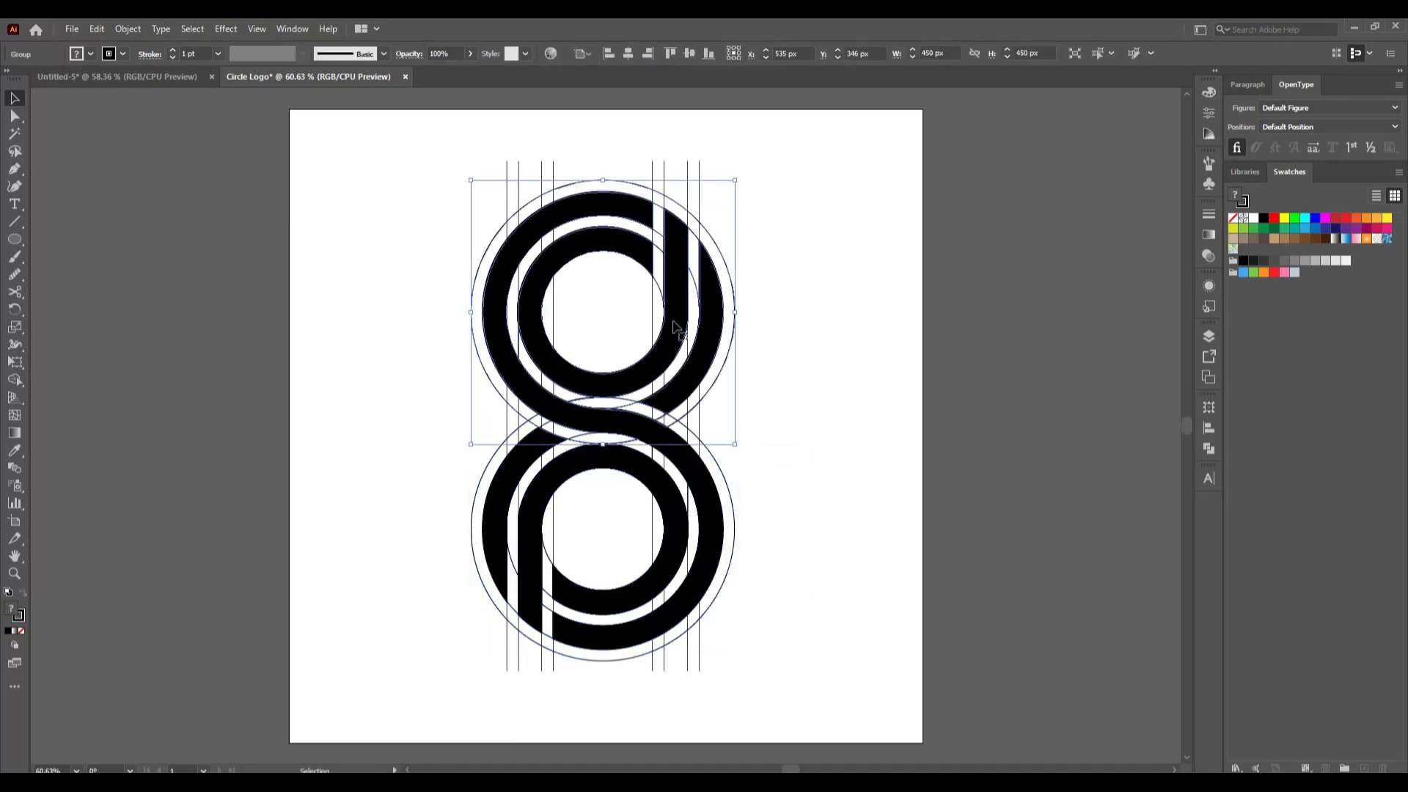
right_click(676, 328)
left_click(814, 449)
left_click(755, 470)
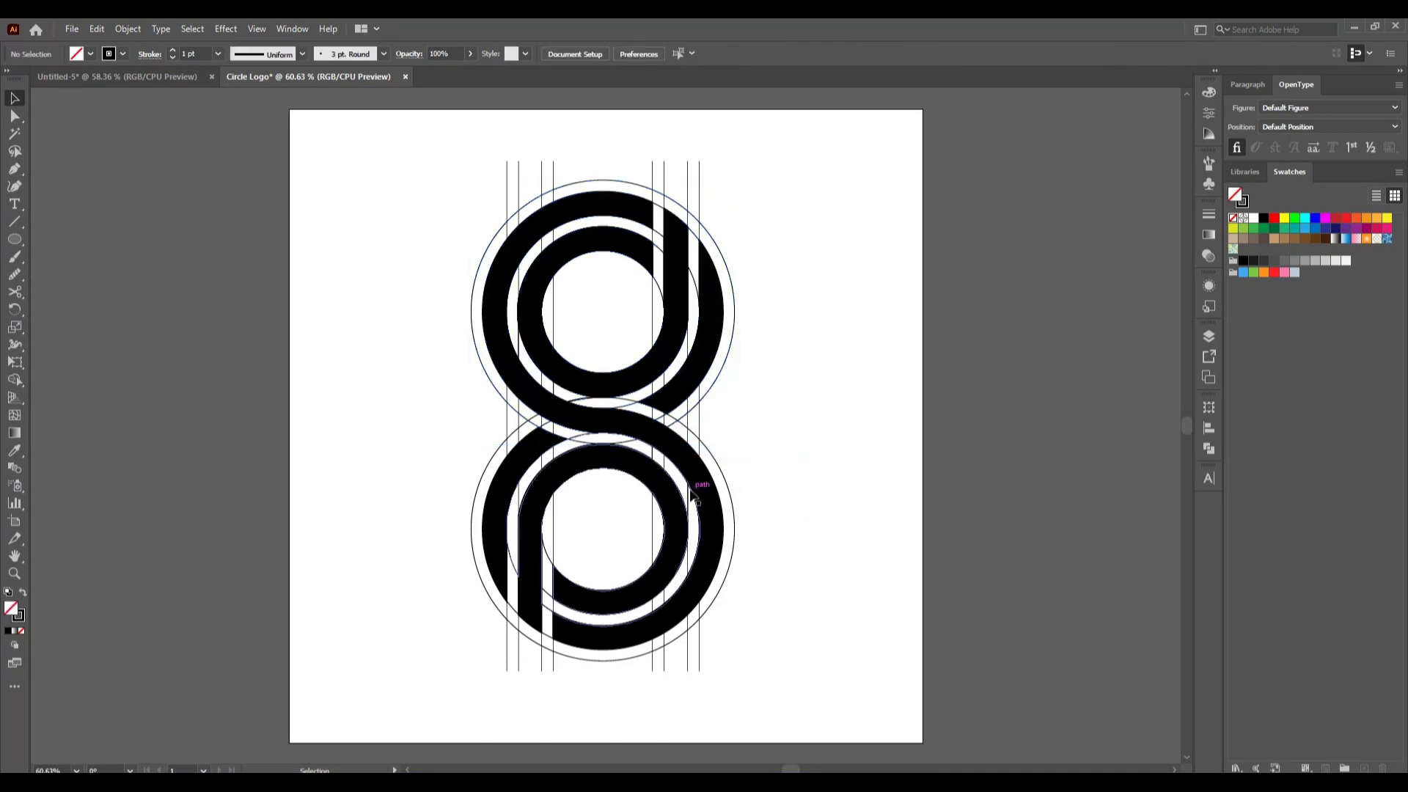
right_click(694, 495)
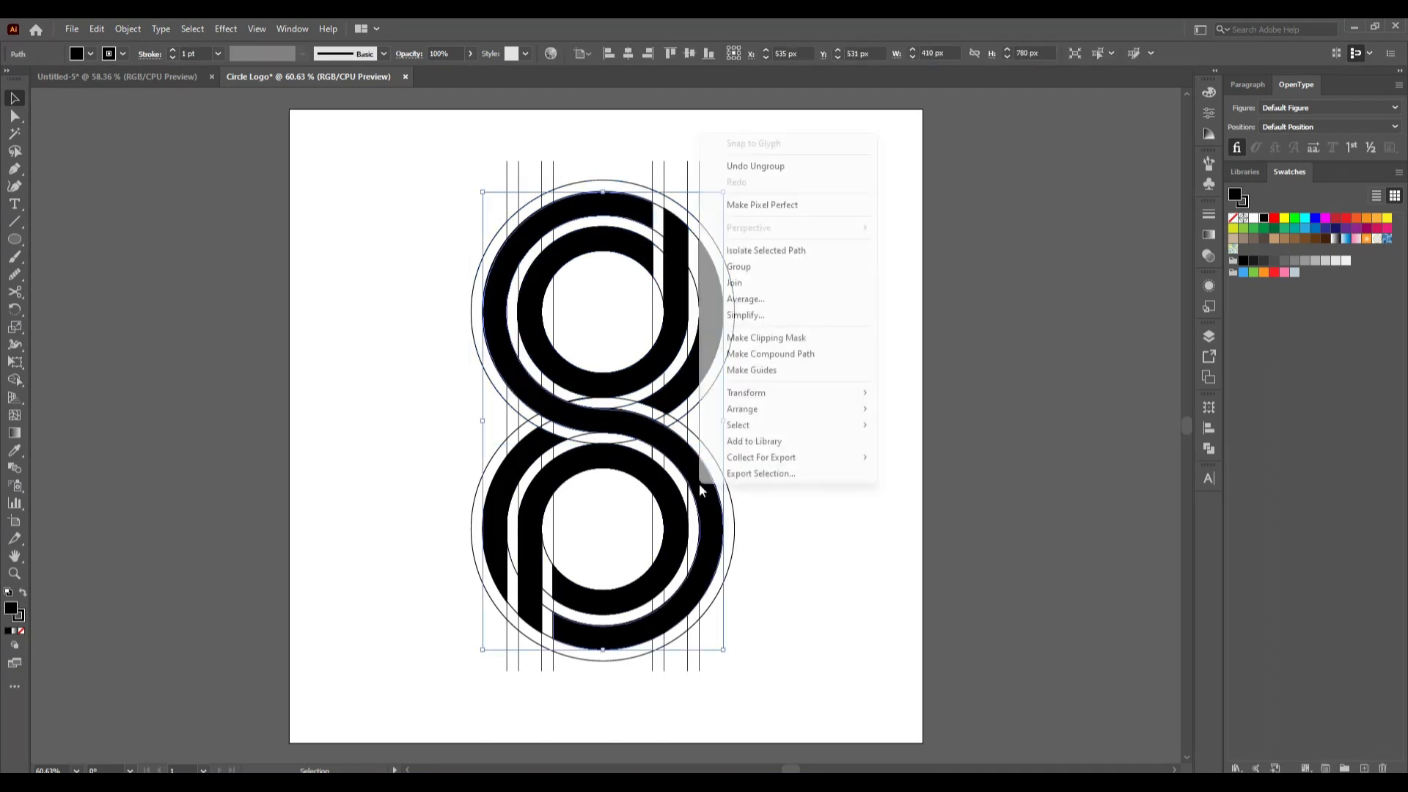
left_click(843, 622)
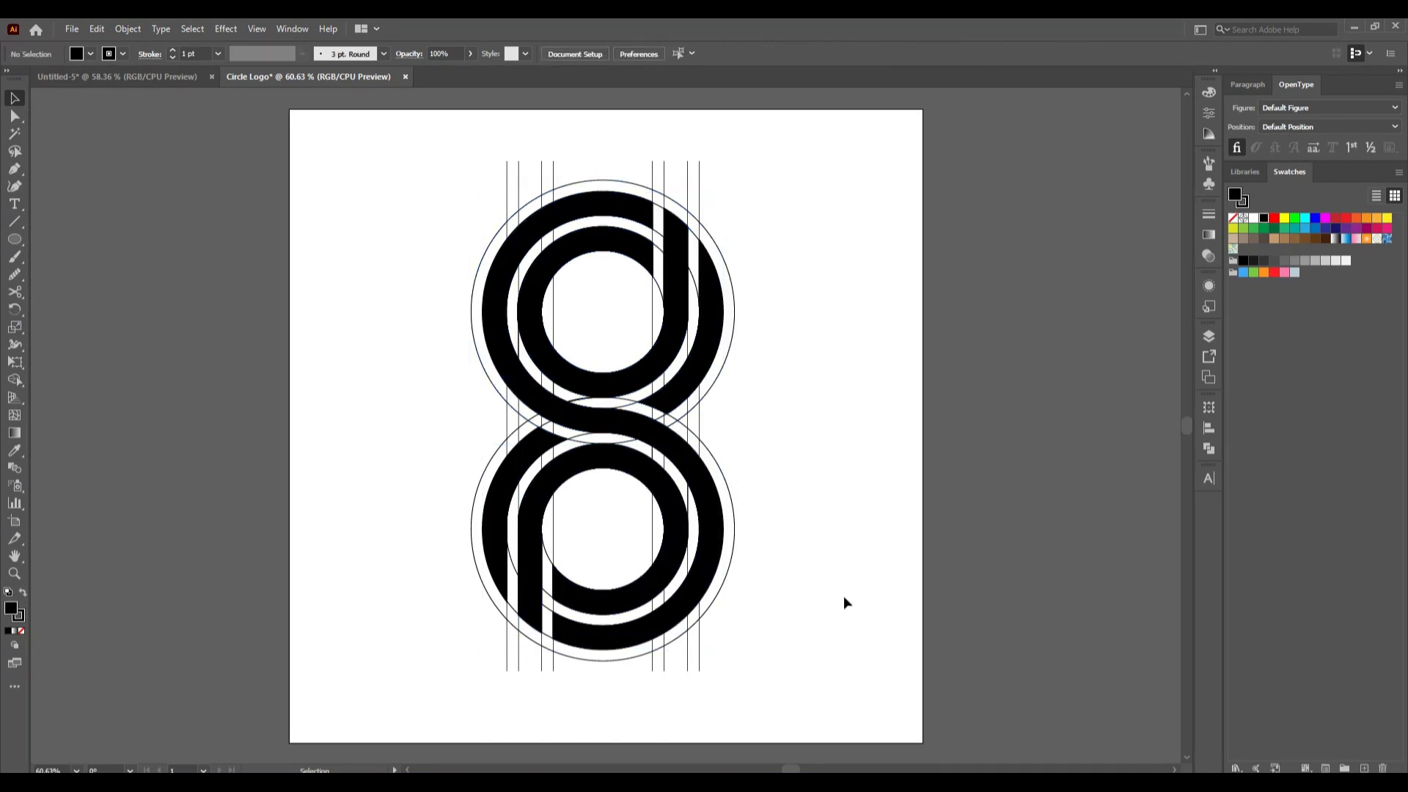
left_click_drag(399, 154, 783, 418)
scroll(600, 612, "up", 5)
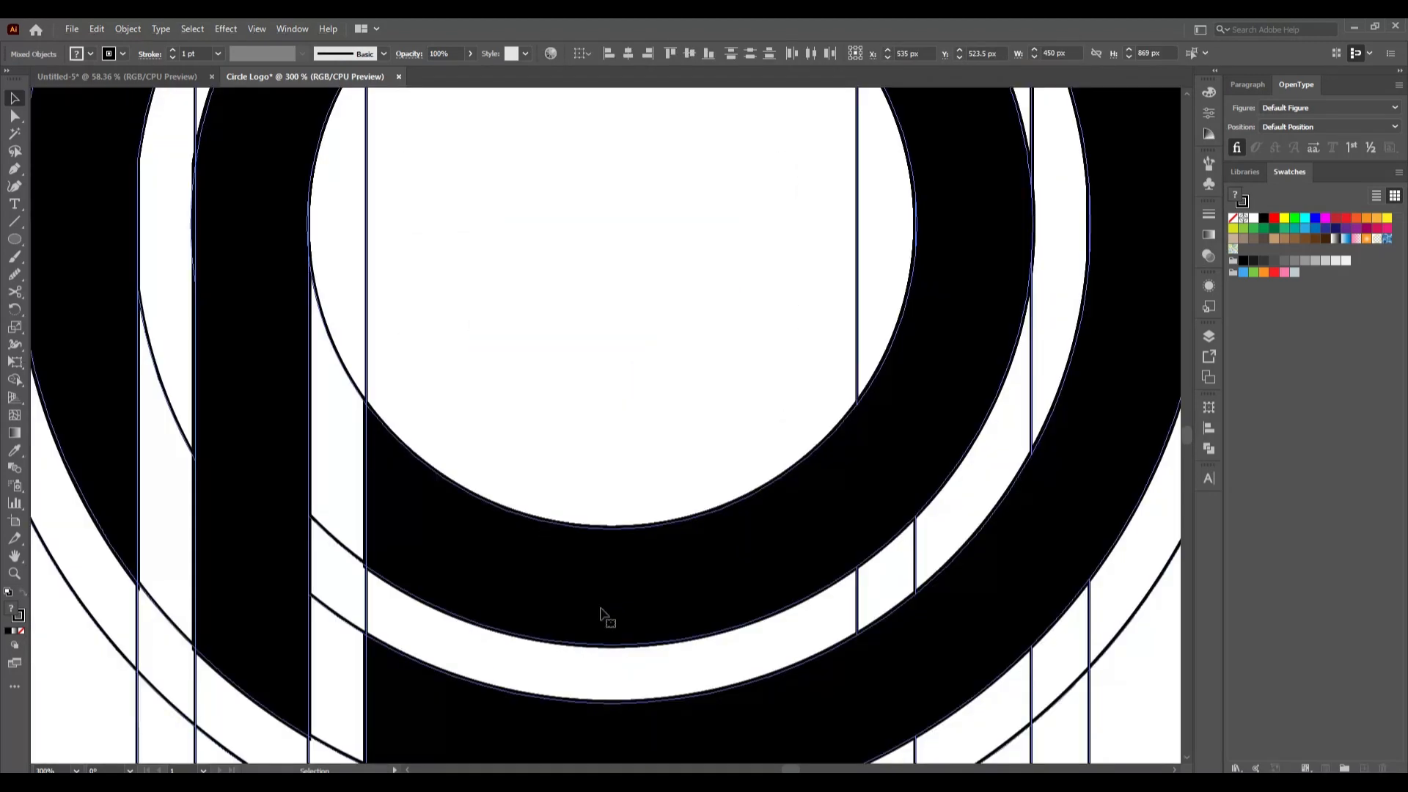
key("a")
key("ctrl+0")
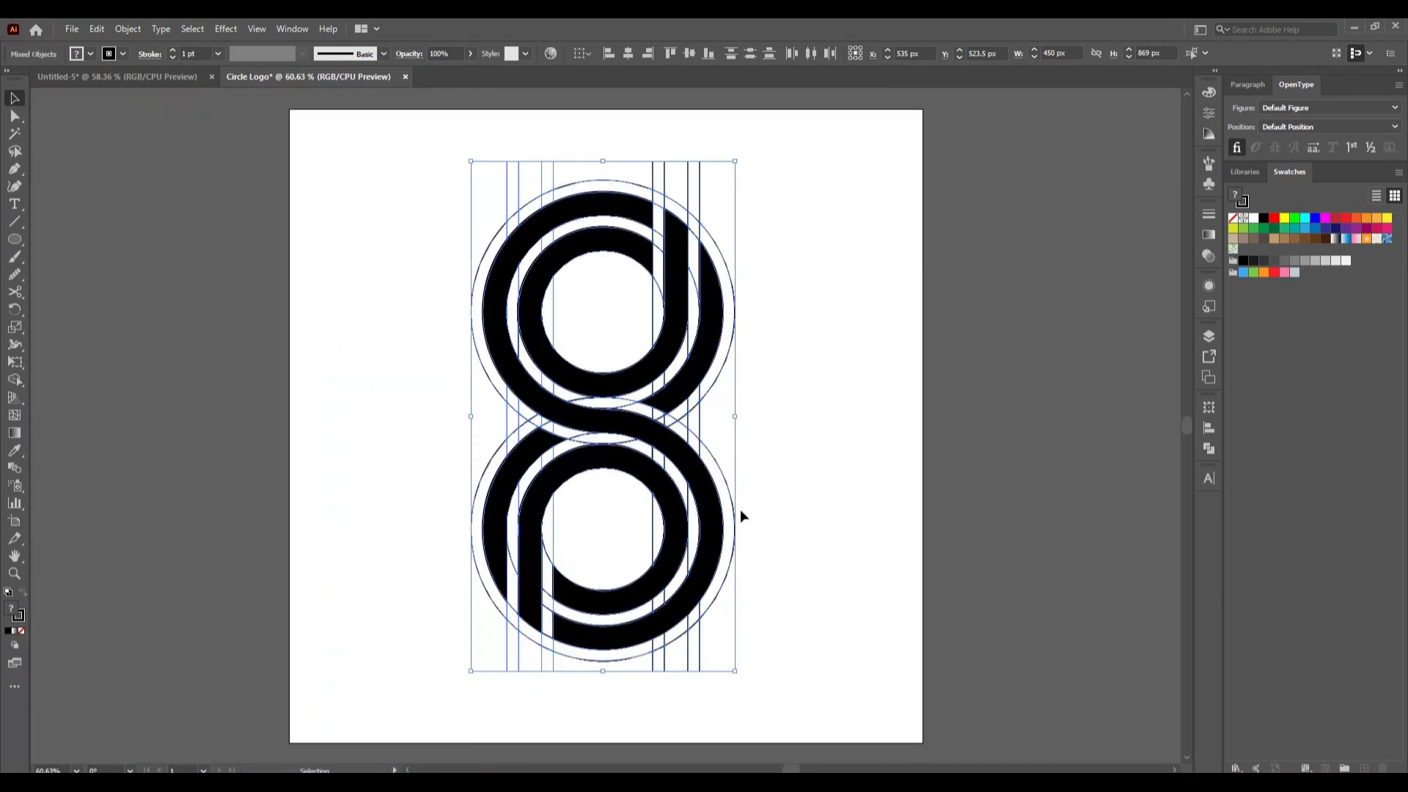
left_click(738, 488)
Select all black logo pieces, including the two outer arcs, and move them clear of the construction circles and lines
left_click(675, 538)
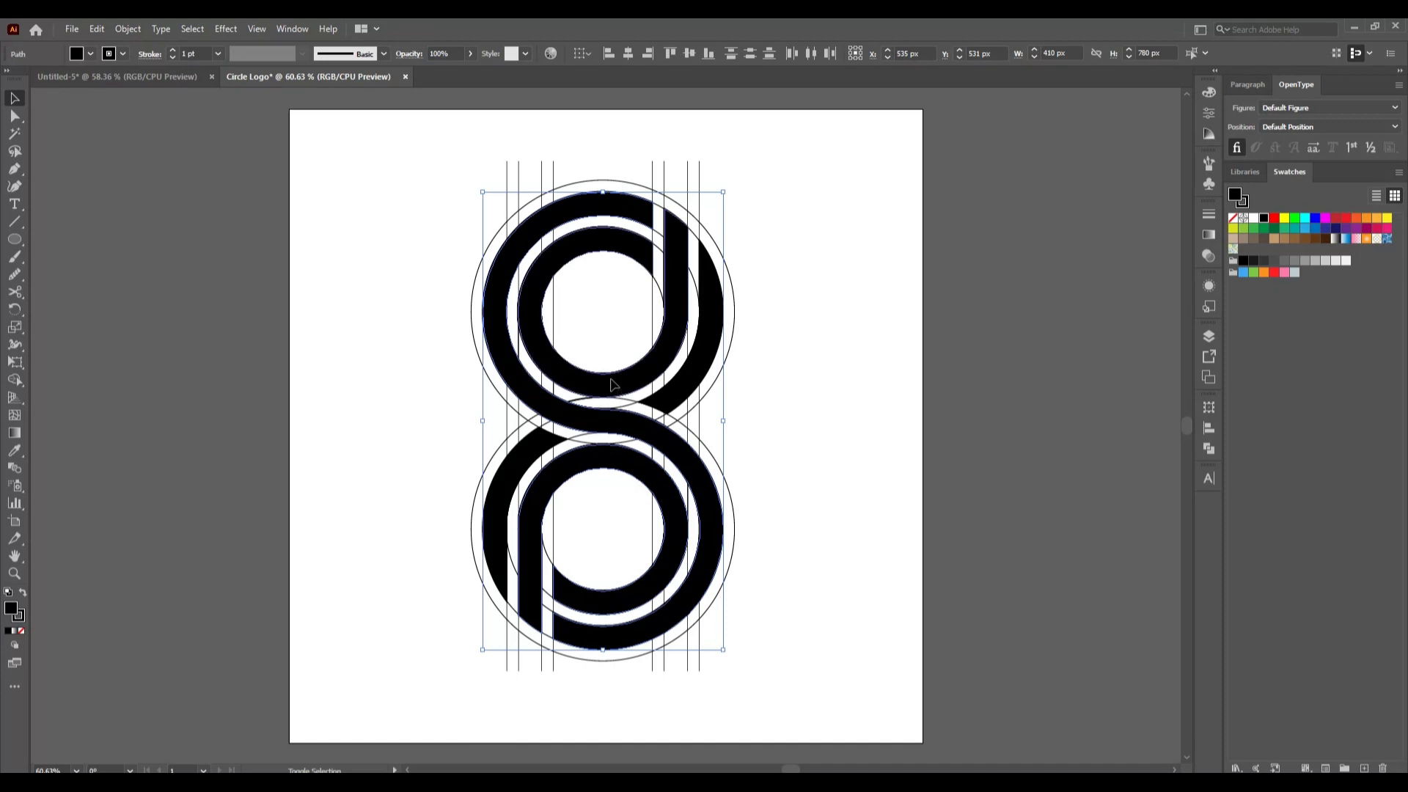
left_click_drag(608, 401, 253, 353)
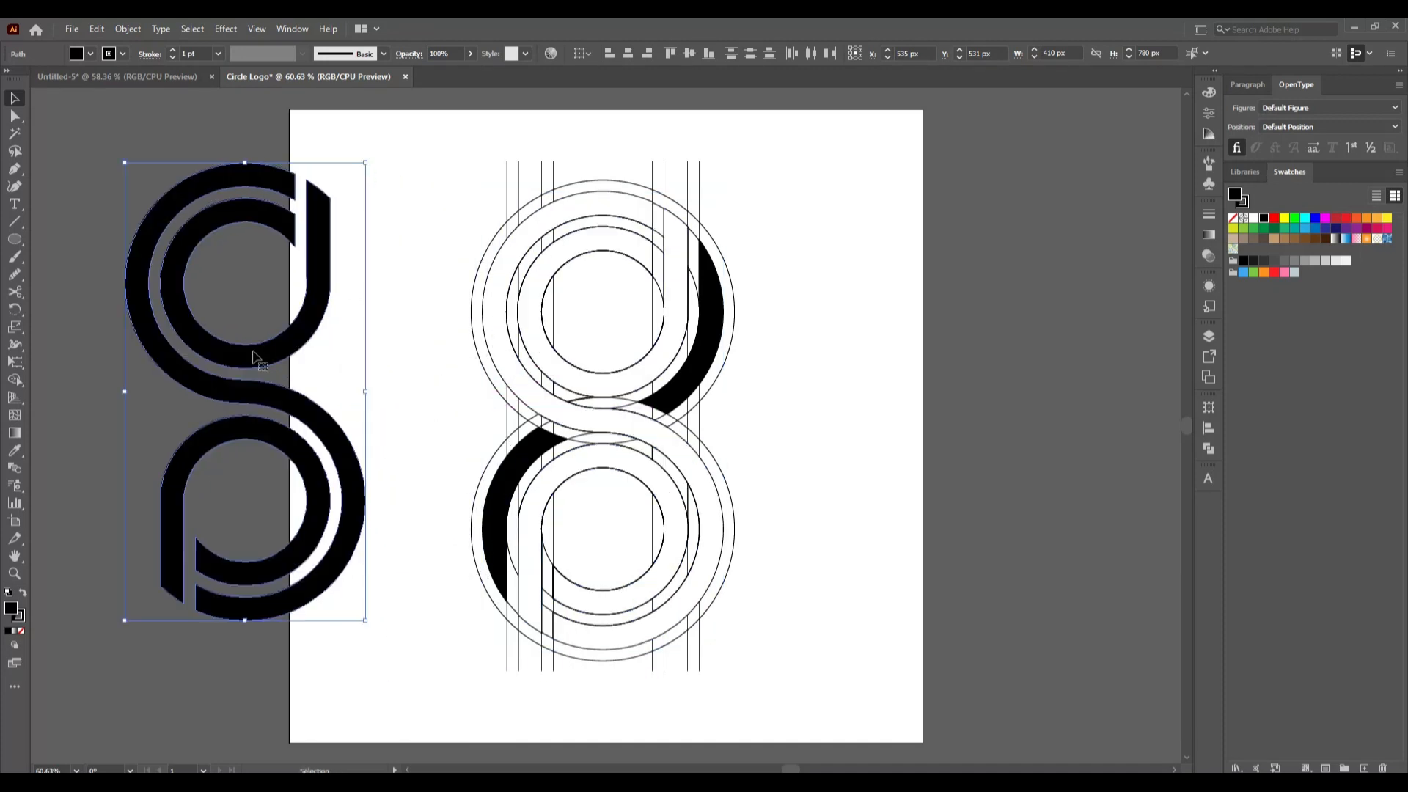
key("ctrl+z")
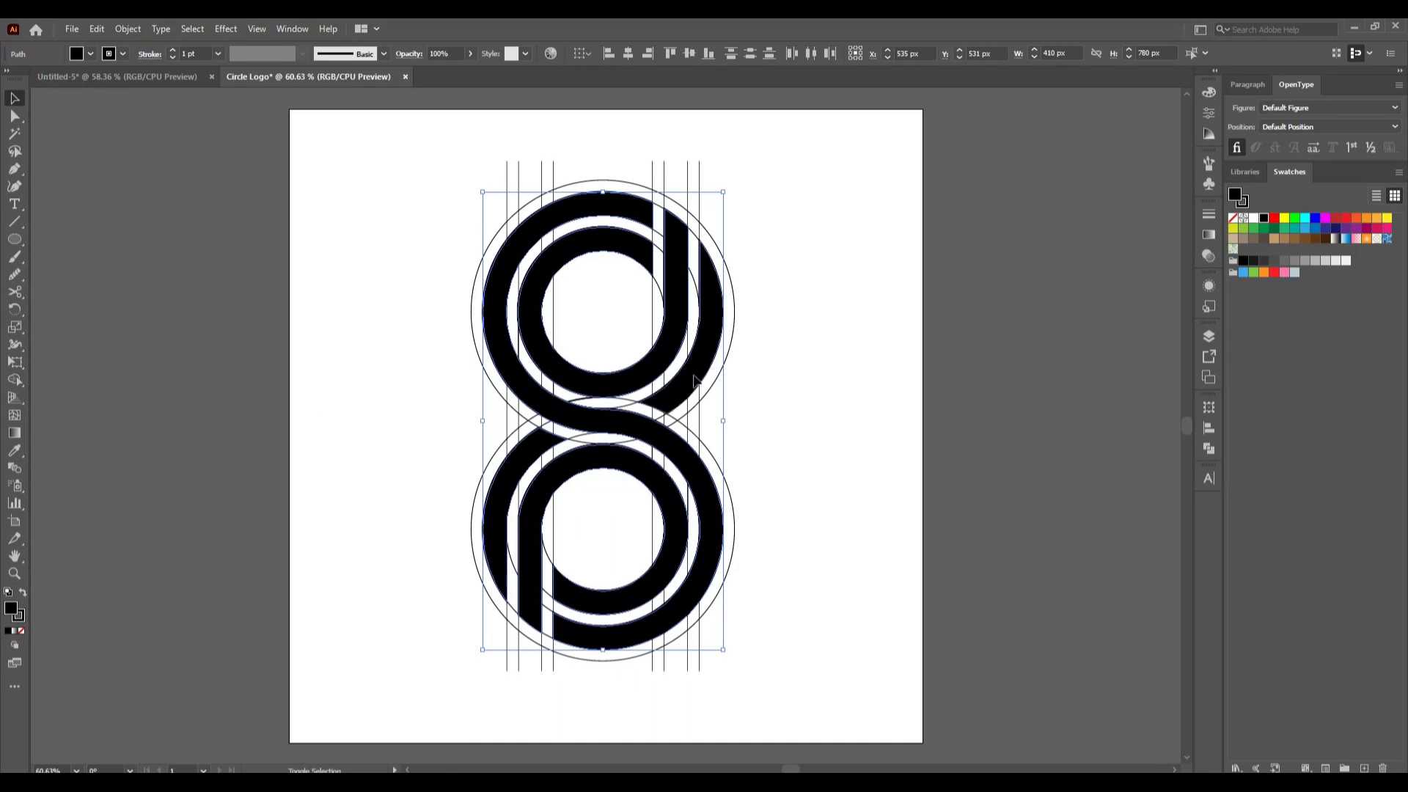
left_click_drag(683, 379, 426, 396)
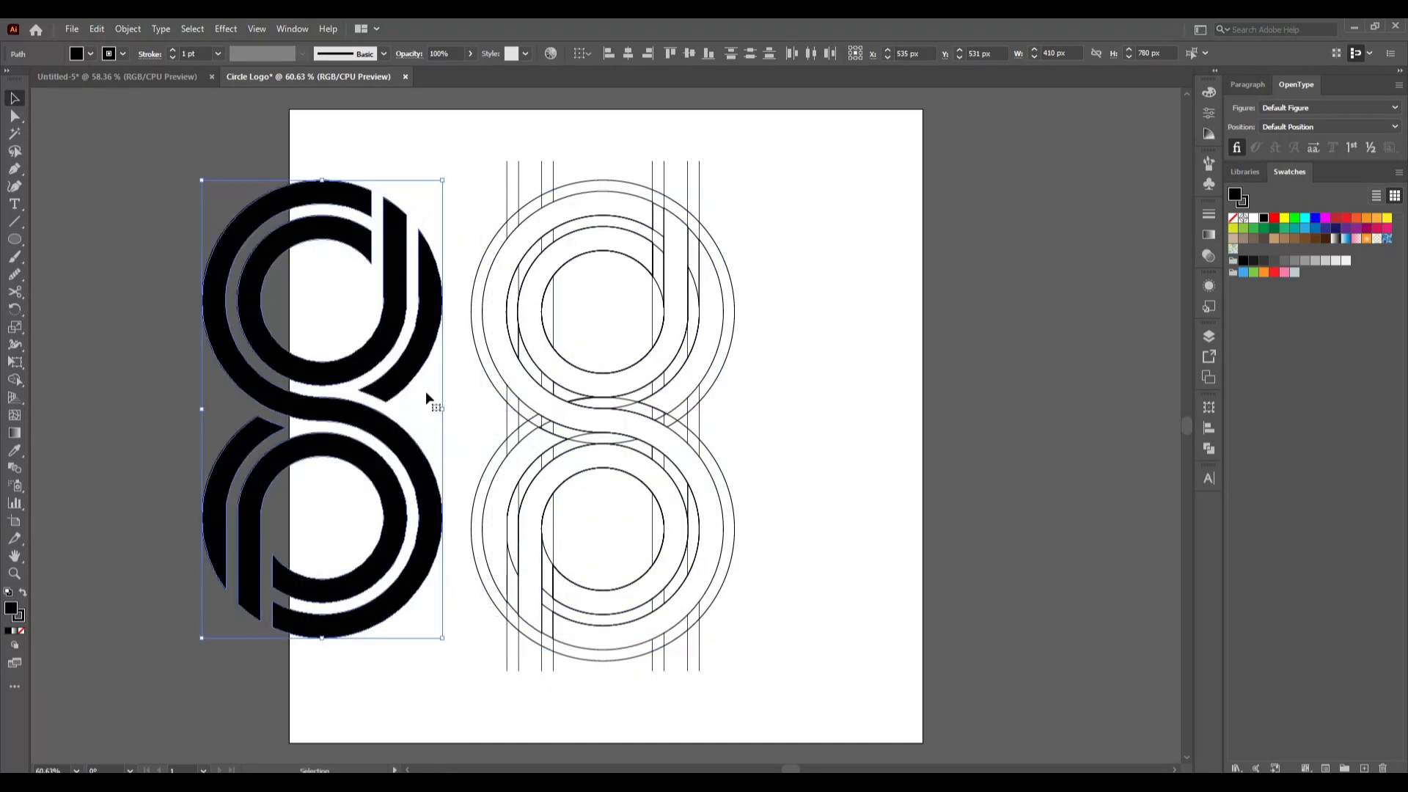
left_click(821, 557)
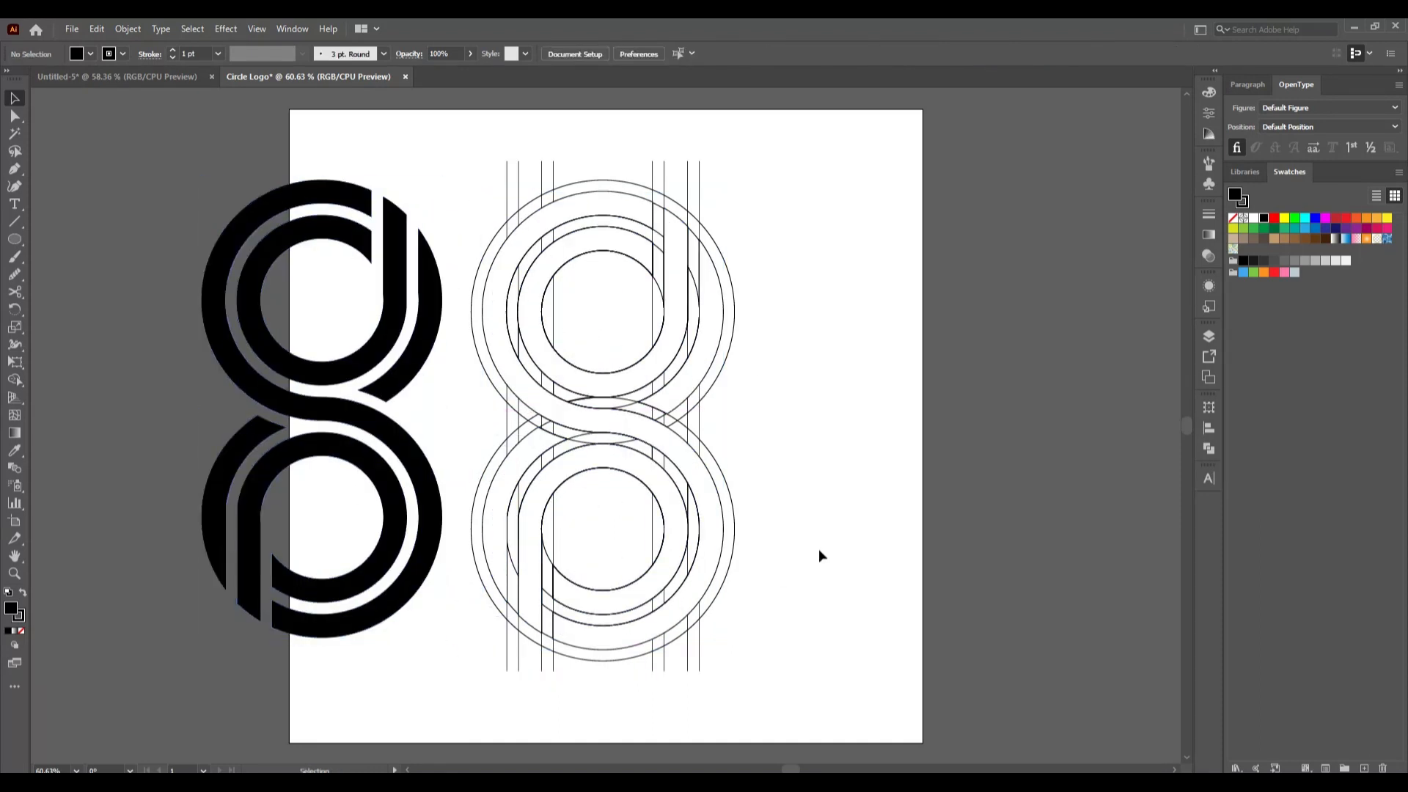
Delete the leftover construction circles and vertical lines, and move the logo back to the artboard's middle, at about X 546 px, Y 530 px
left_click_drag(478, 156, 881, 704)
key("Delete")
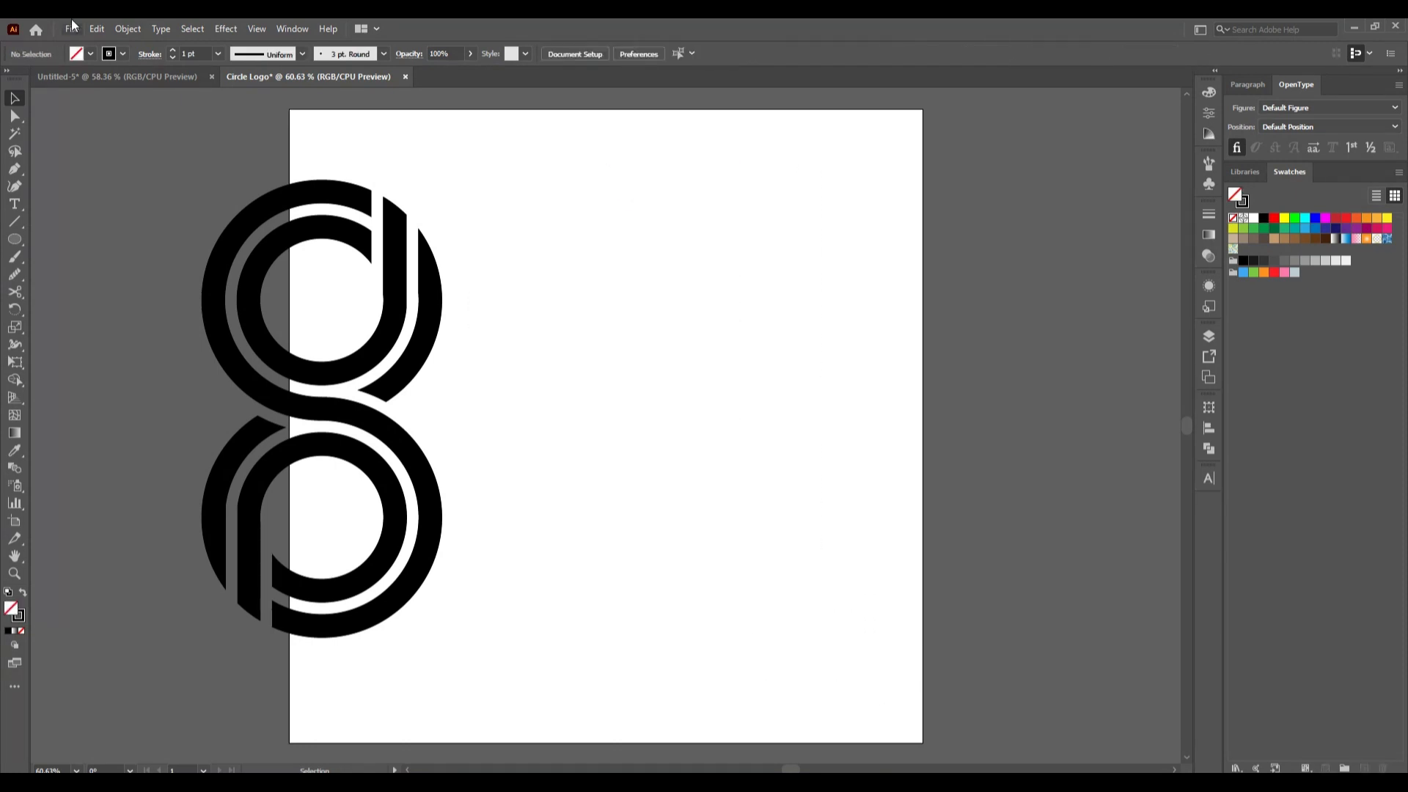
left_click_drag(151, 164, 713, 576)
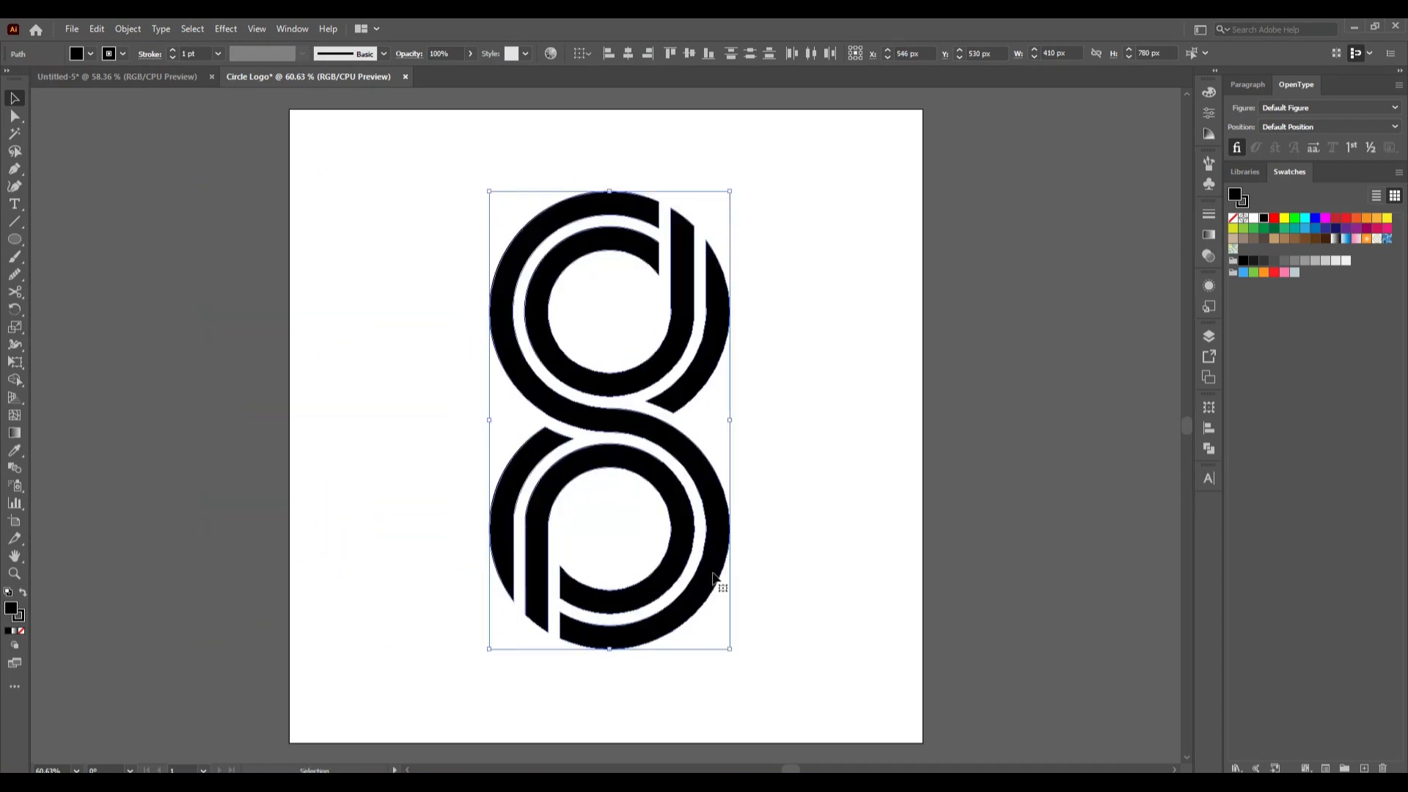
left_click(774, 544)
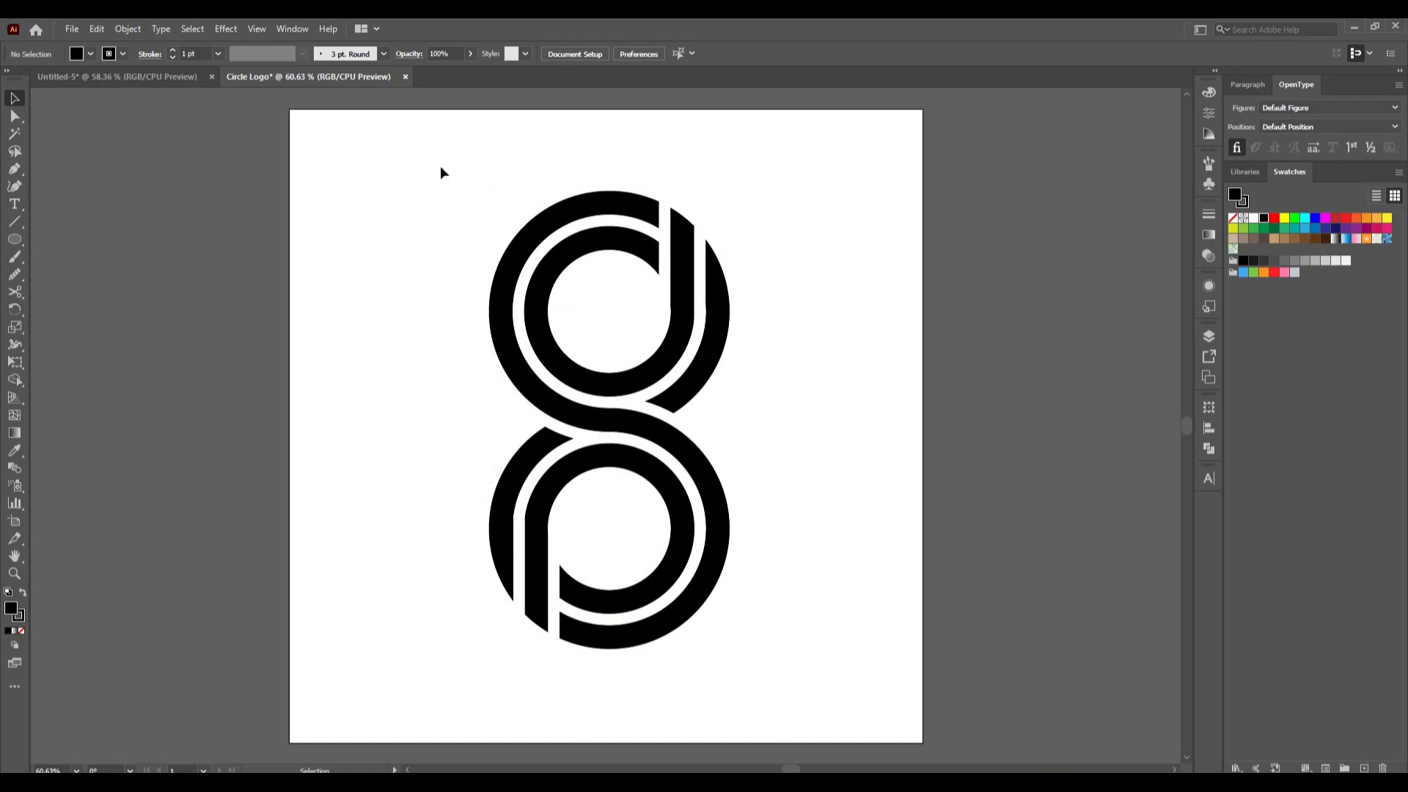
left_click_drag(440, 168, 802, 658)
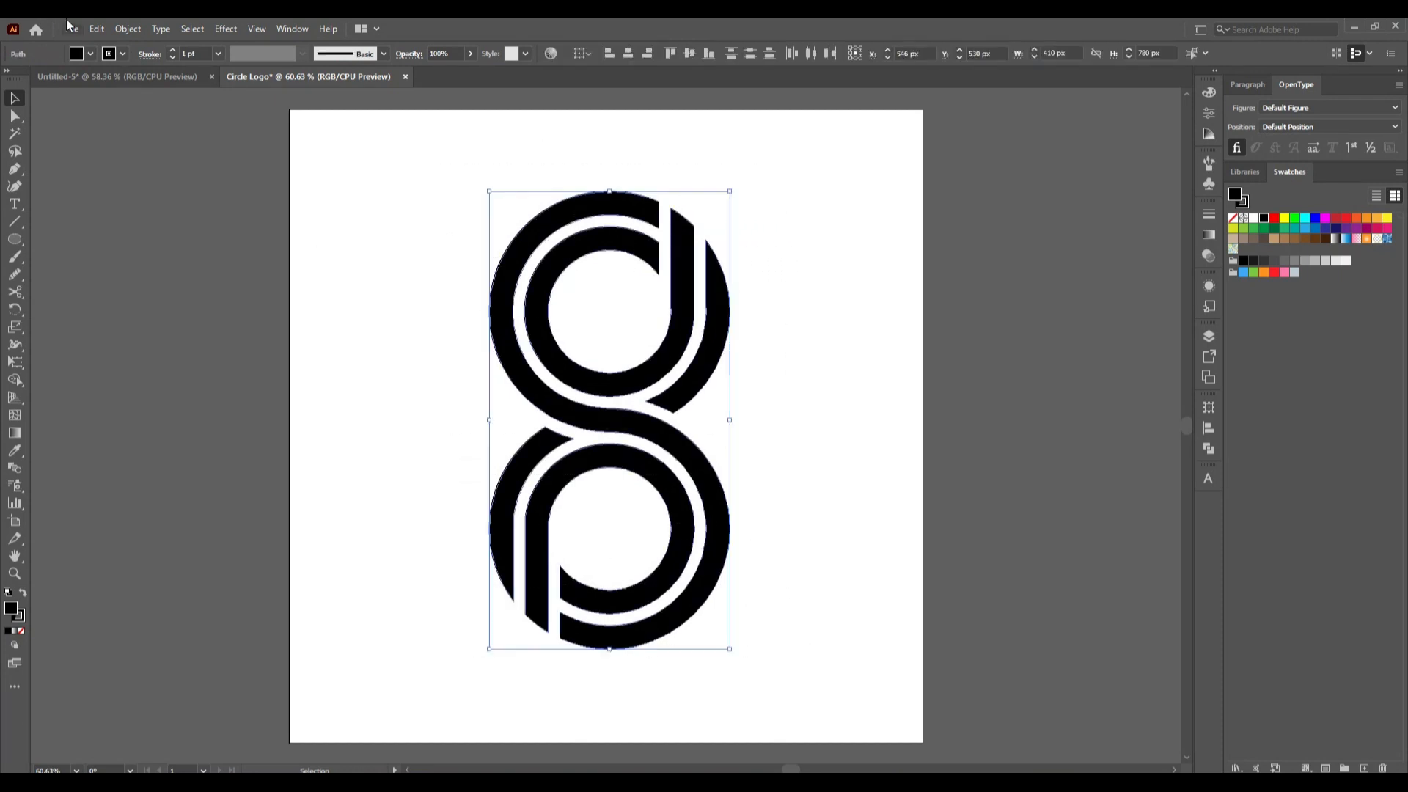
left_click(90, 54)
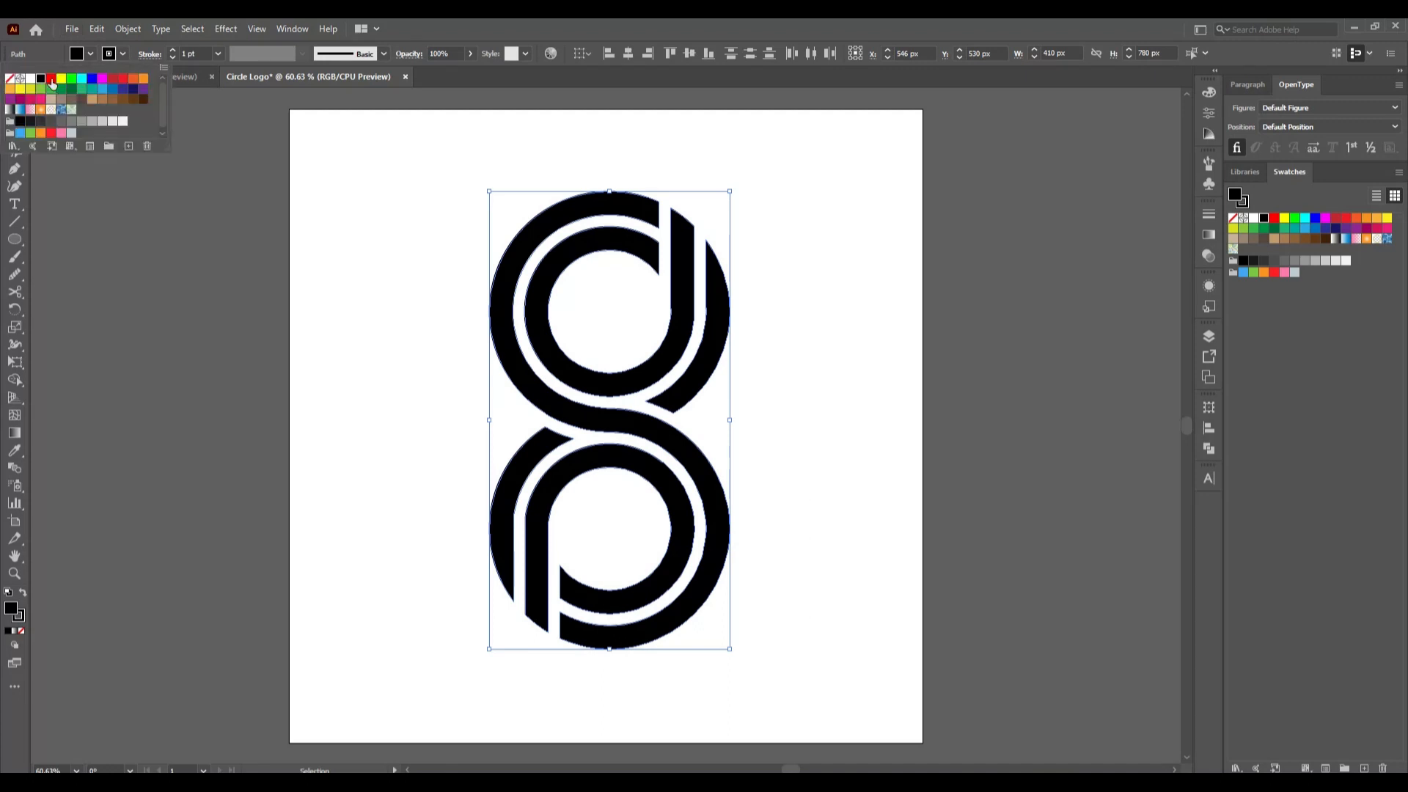
left_click(466, 528)
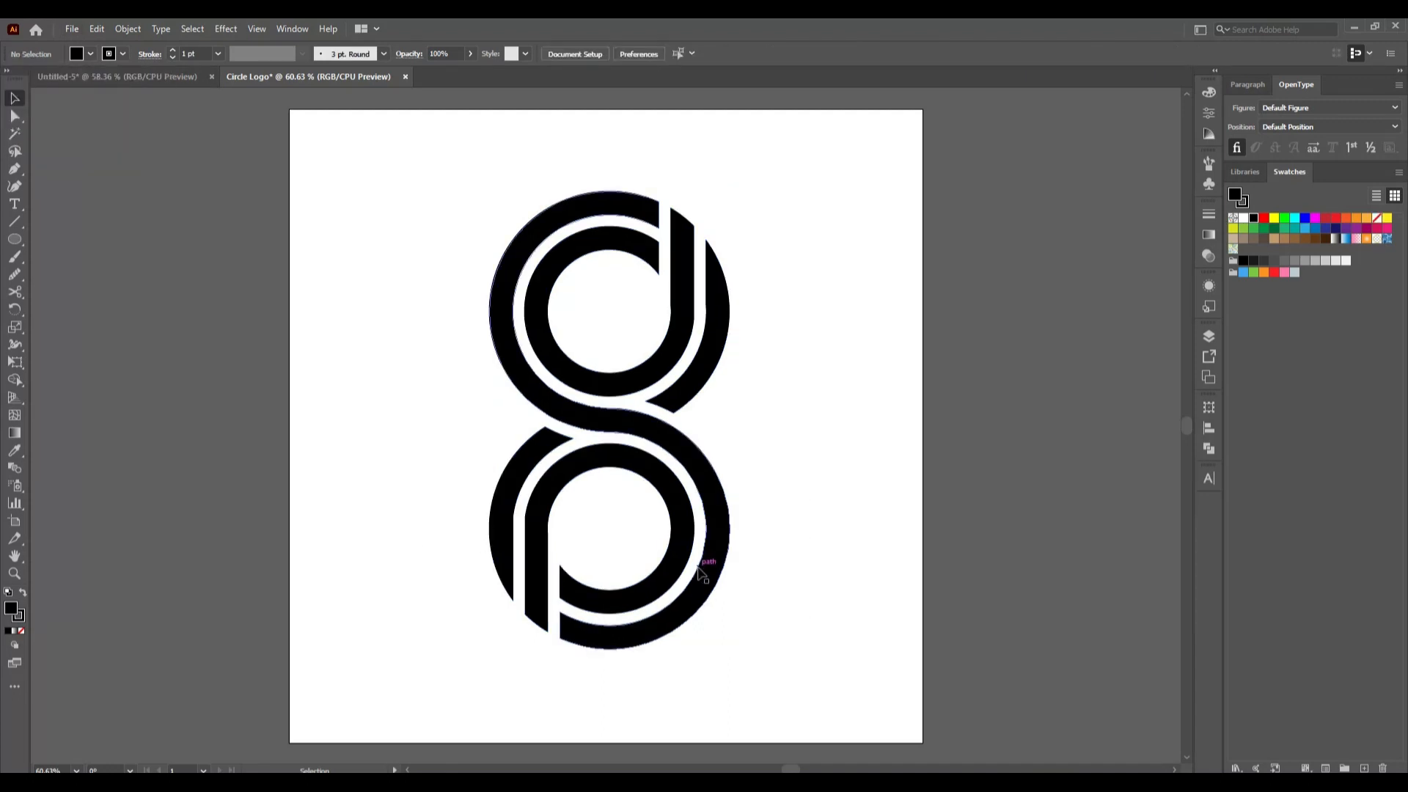
Round the corner point where the lower inner ring's outer edge meets its left vertical stem
scroll(701, 572, "up", 2, "alt")
scroll(818, 597, "up", 2)
scroll(861, 594, "up", 2)
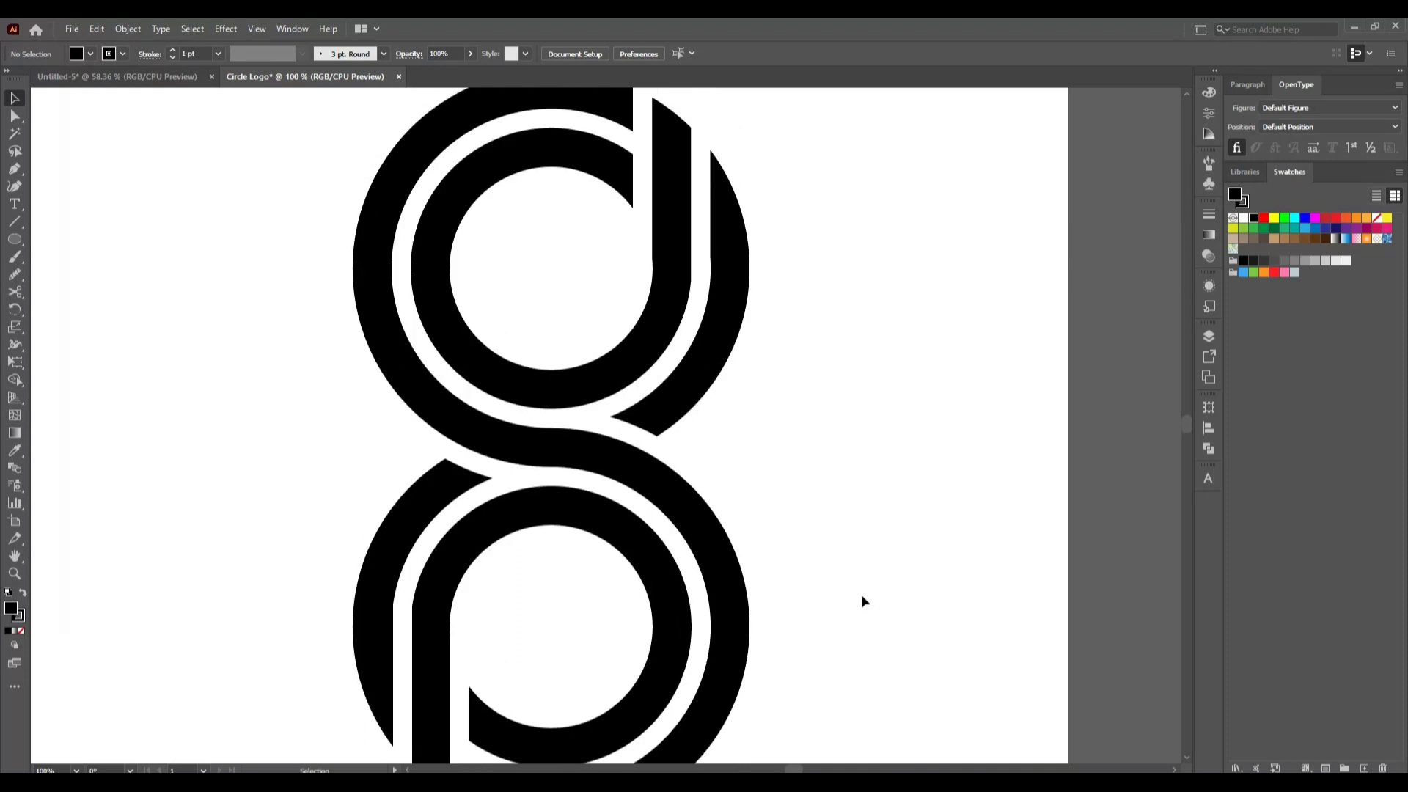
scroll(861, 598, "up", 1)
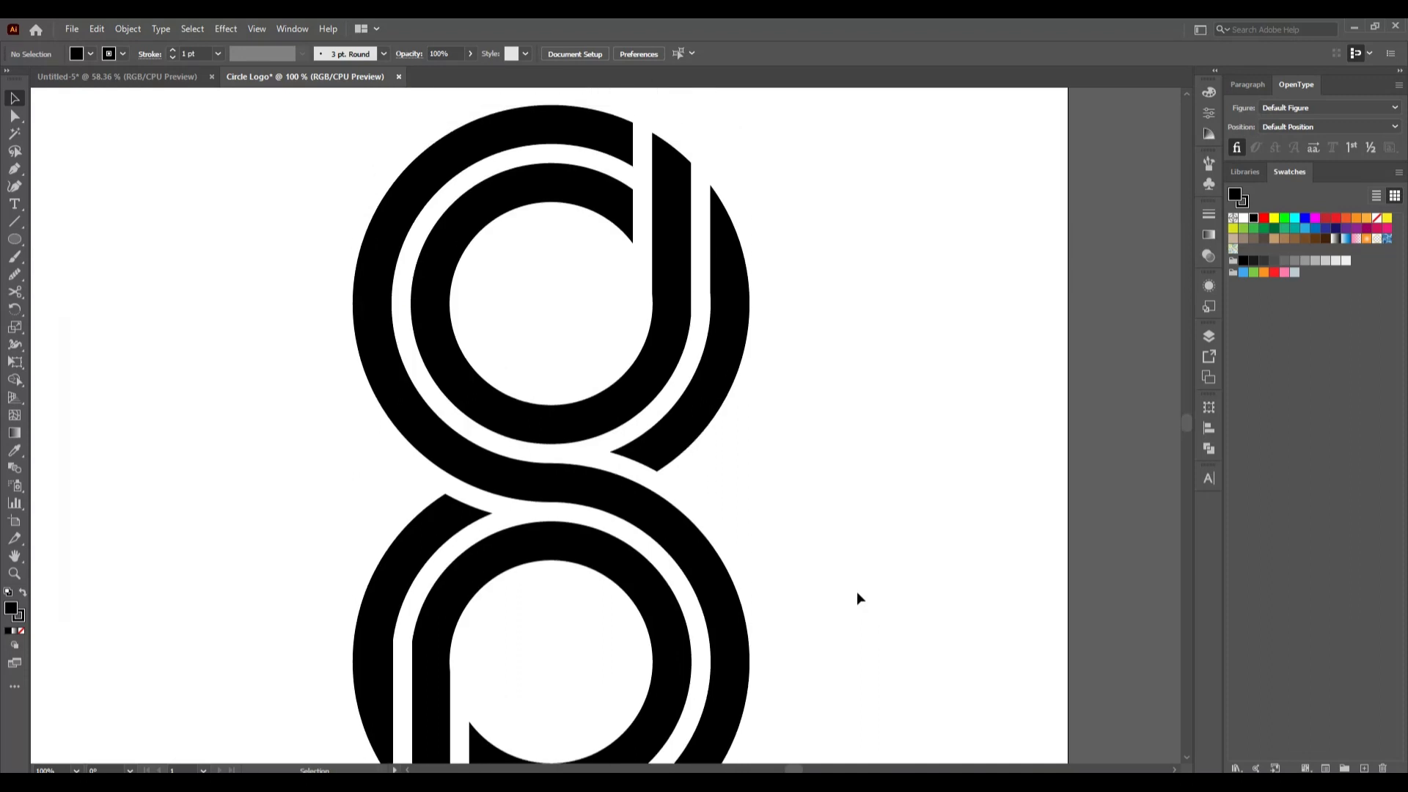
scroll(859, 598, "down", 2)
scroll(848, 601, "down", 1)
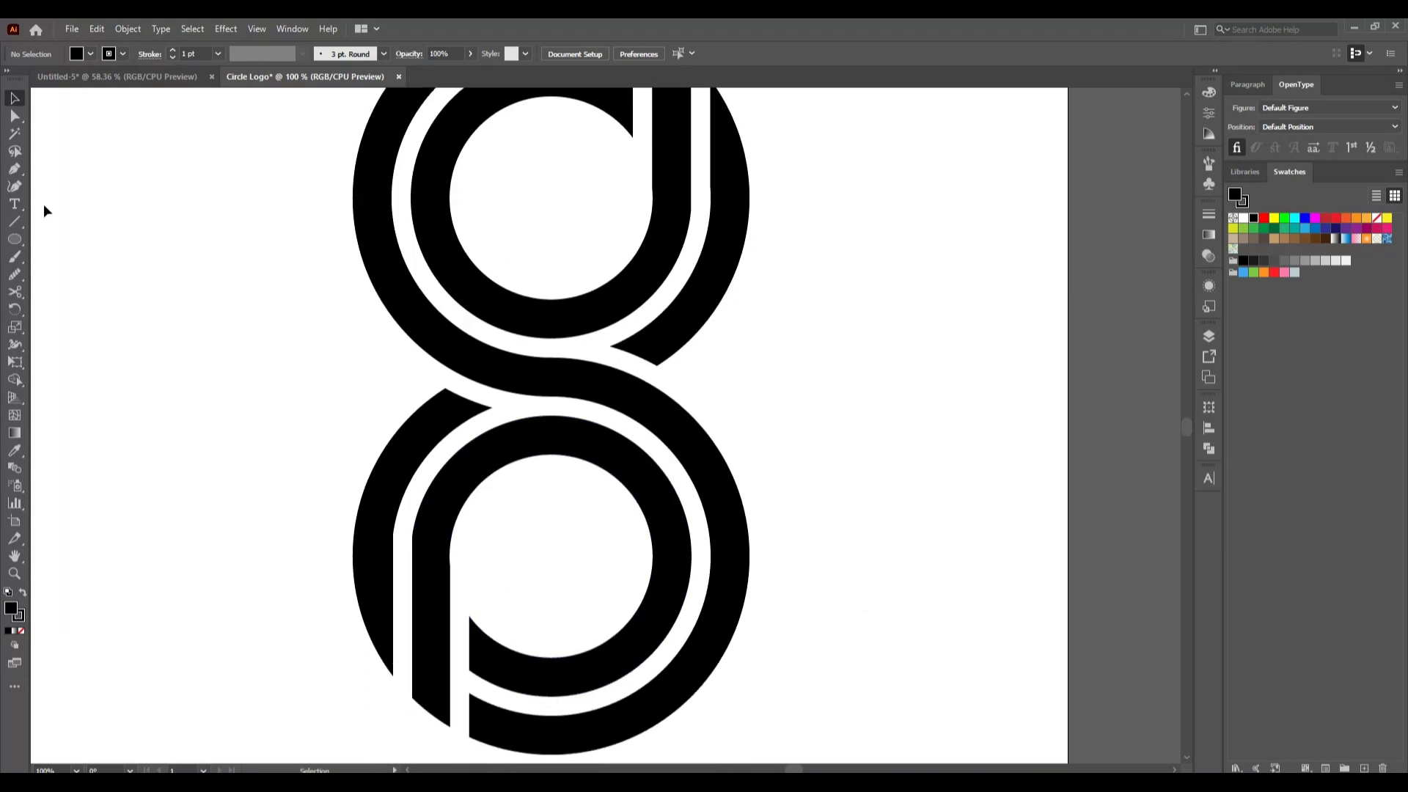
left_click(15, 116)
left_click(411, 536)
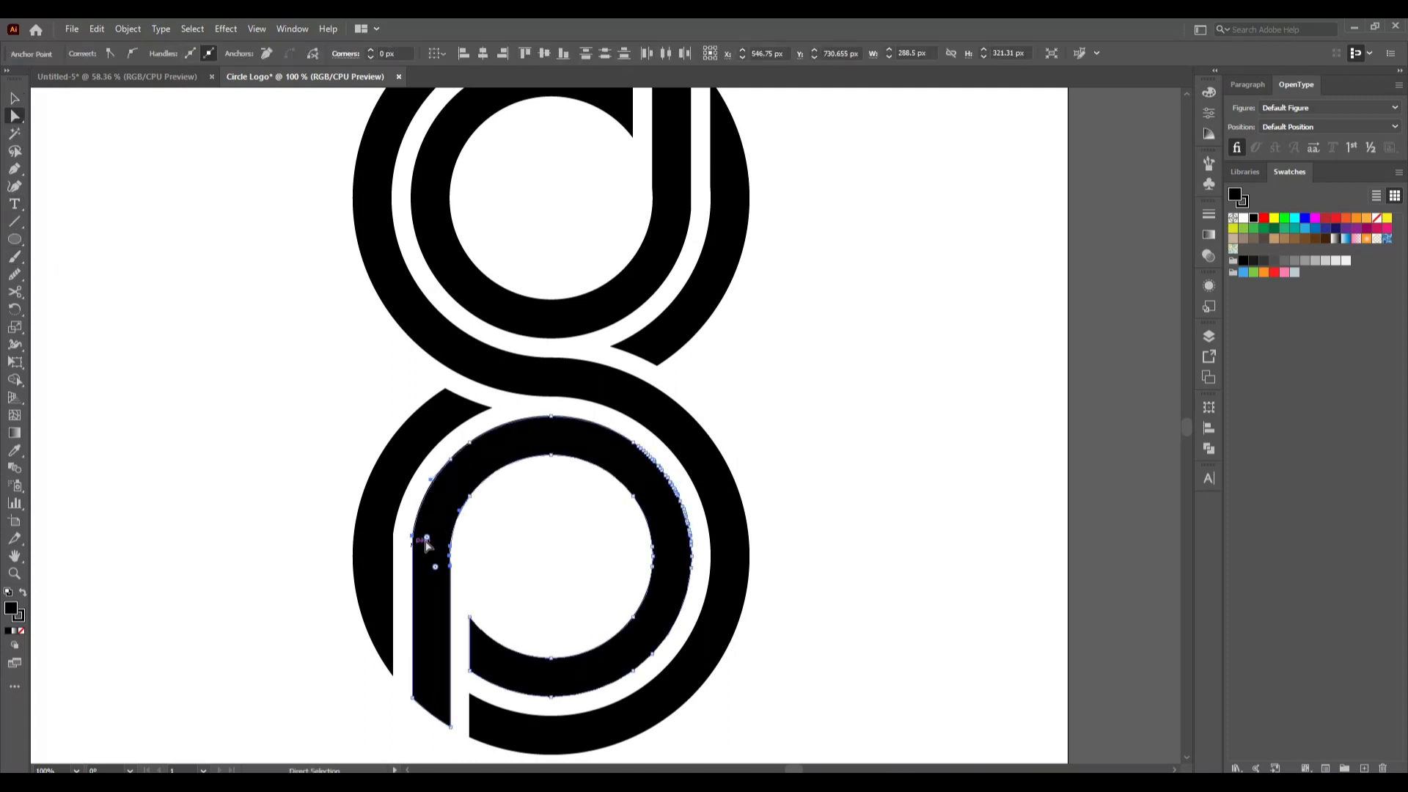
left_click_drag(430, 542, 590, 609)
left_click(285, 512)
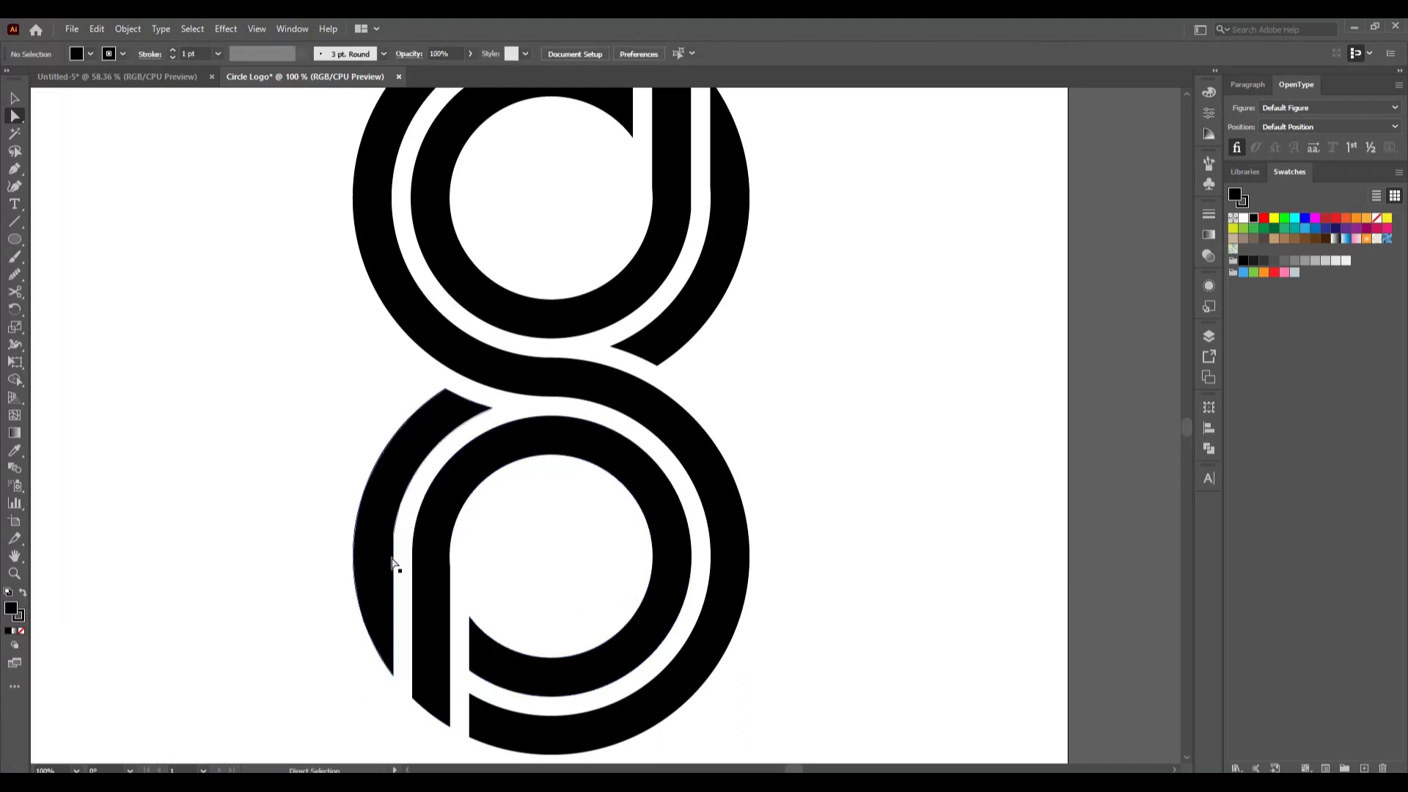
Round the corner point on the lower left outer arc where its inner curve meets the straight vertical edge
left_click(355, 493)
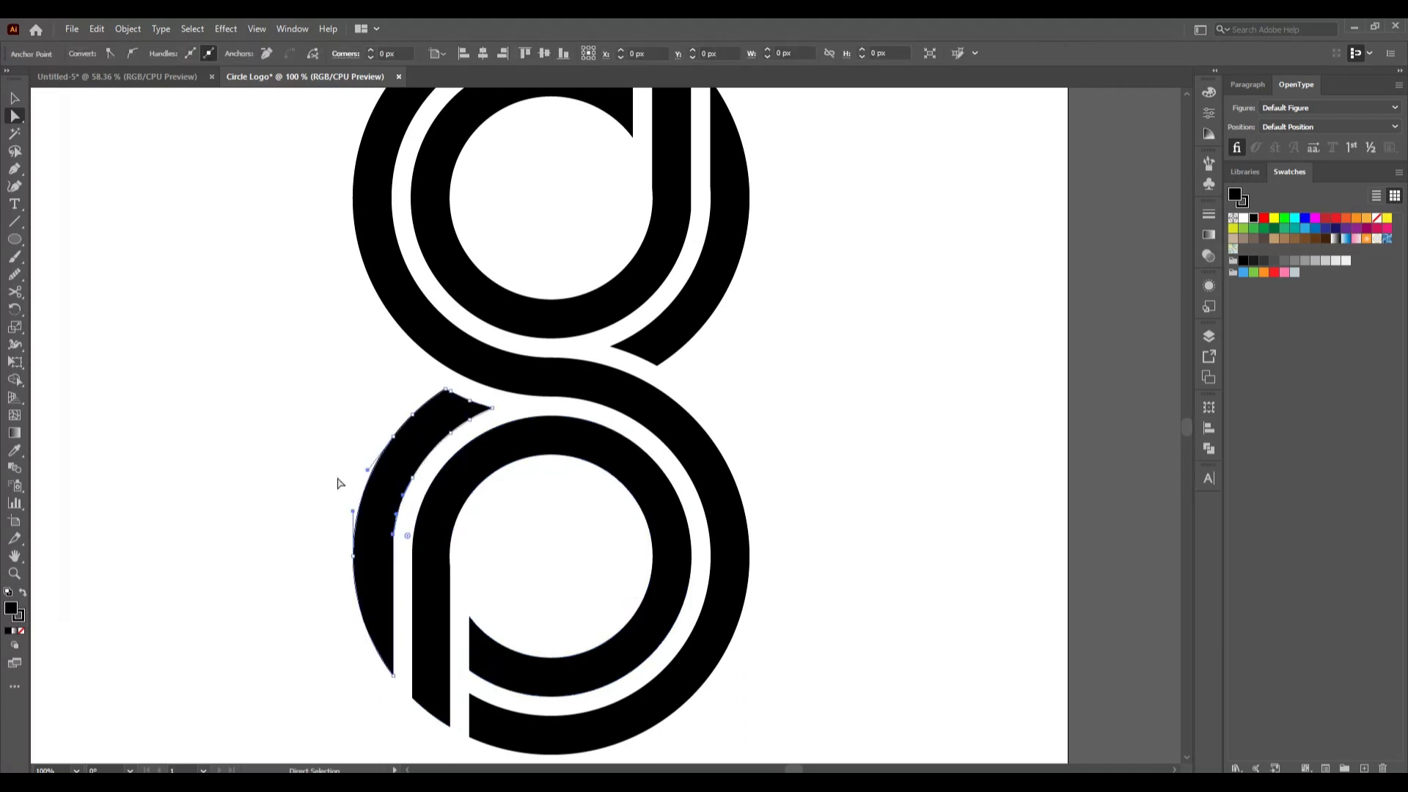
left_click(409, 539)
left_click_drag(409, 539, 609, 628)
left_click(817, 514)
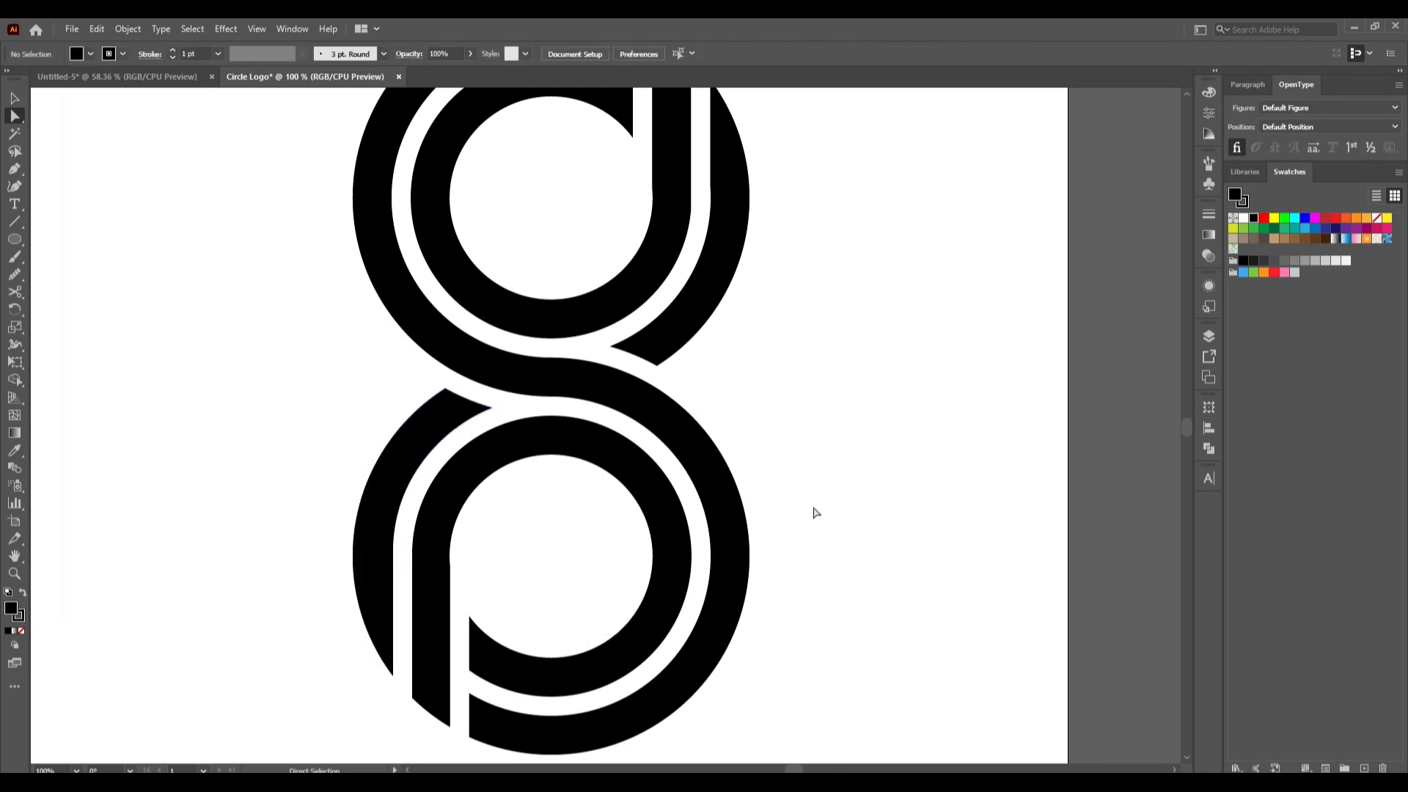
scroll(834, 583, "up", 2)
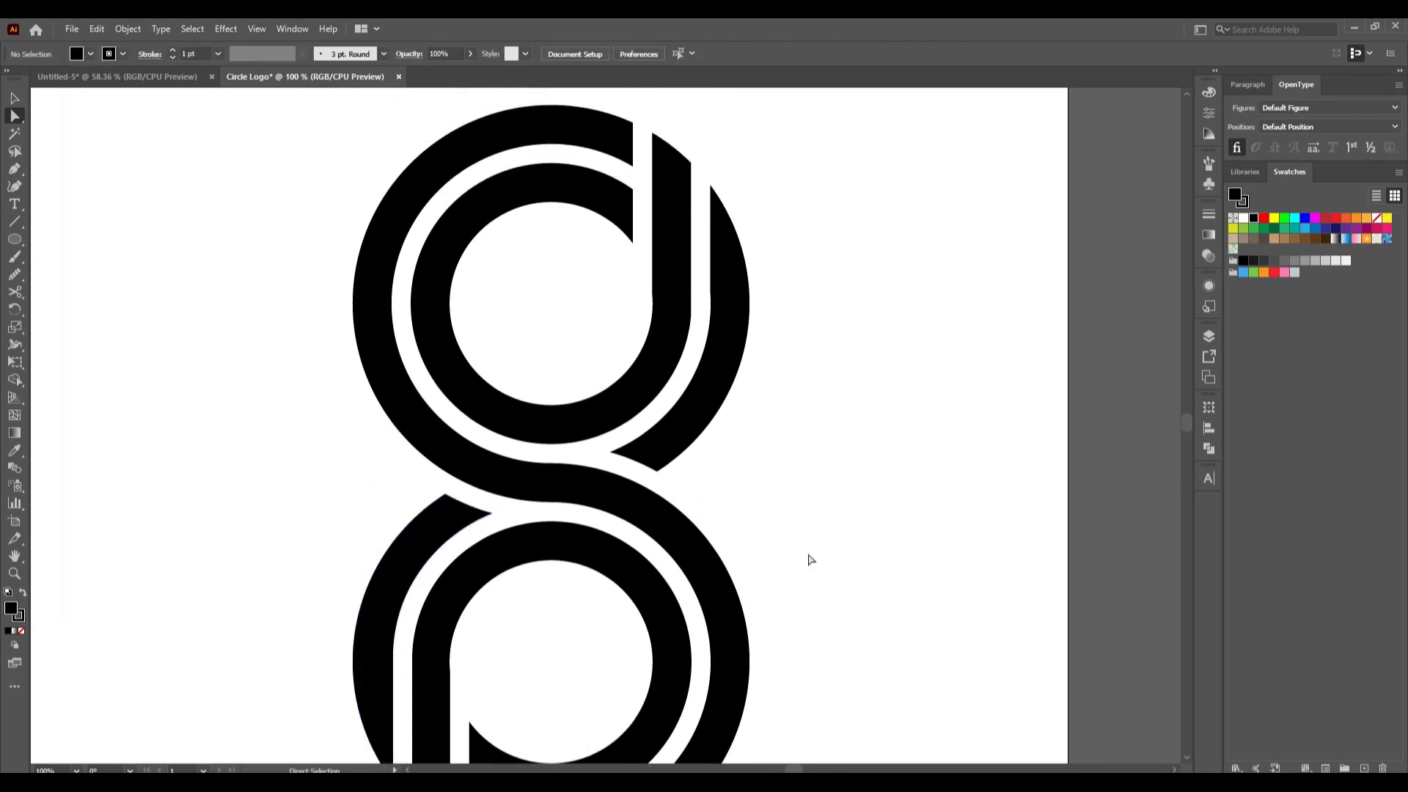
Round the corner points where the upper inner ring and the upper right outer arc meet their straight vertical edges
left_click_drag(633, 259, 712, 342)
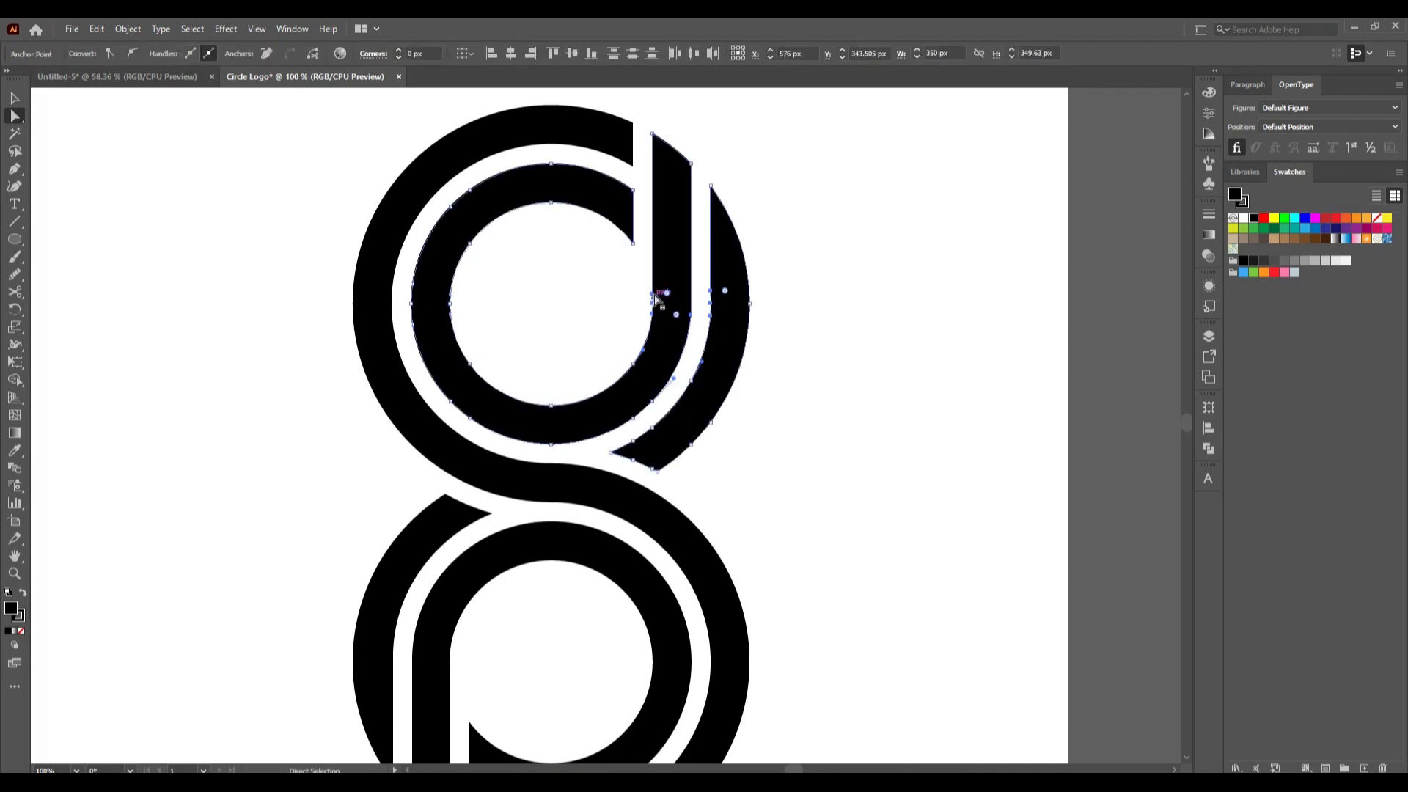
left_click_drag(667, 295, 855, 383)
left_click(777, 441)
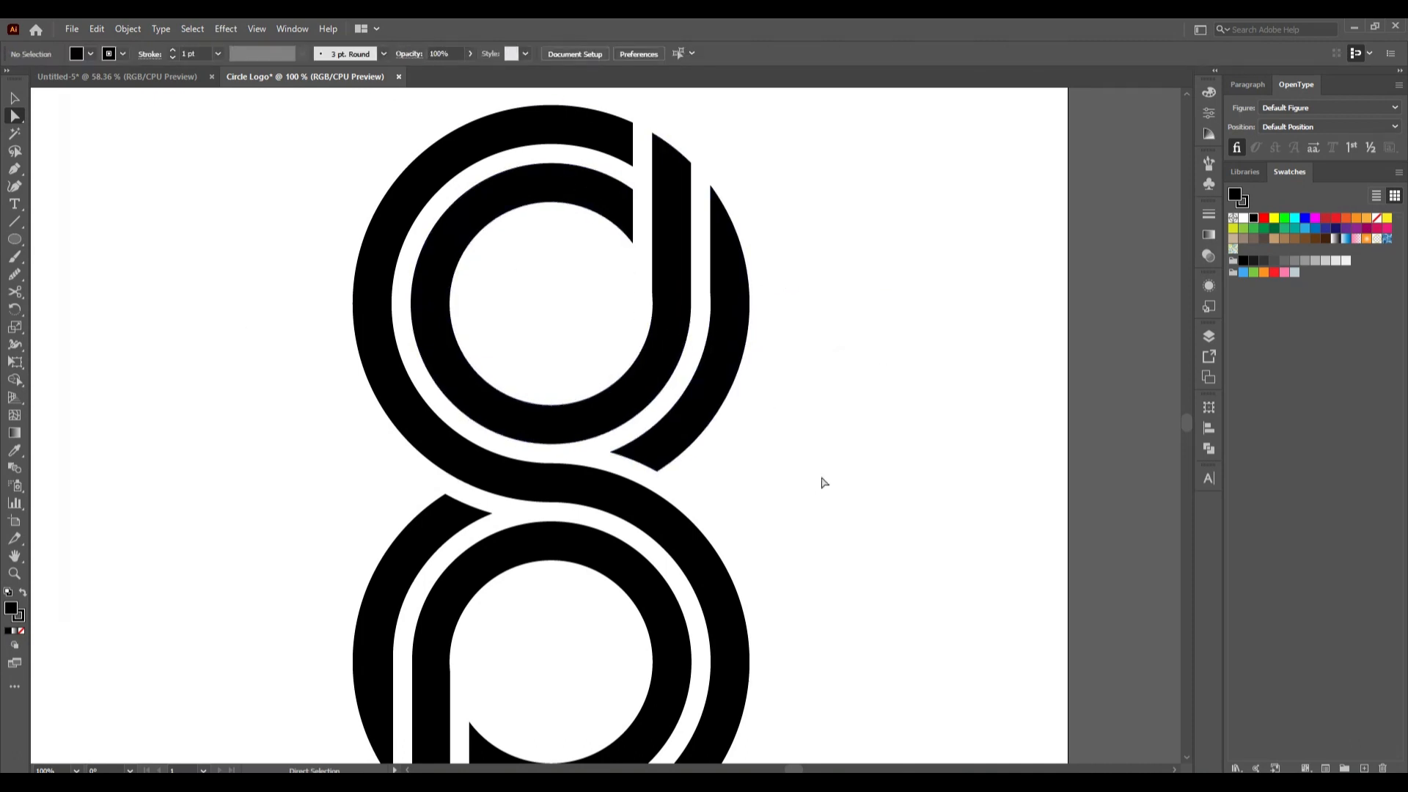
Remove a surplus anchor point from the upper right outer arc's inner edge, where the curve meets the straight section
scroll(823, 482, "down", 3)
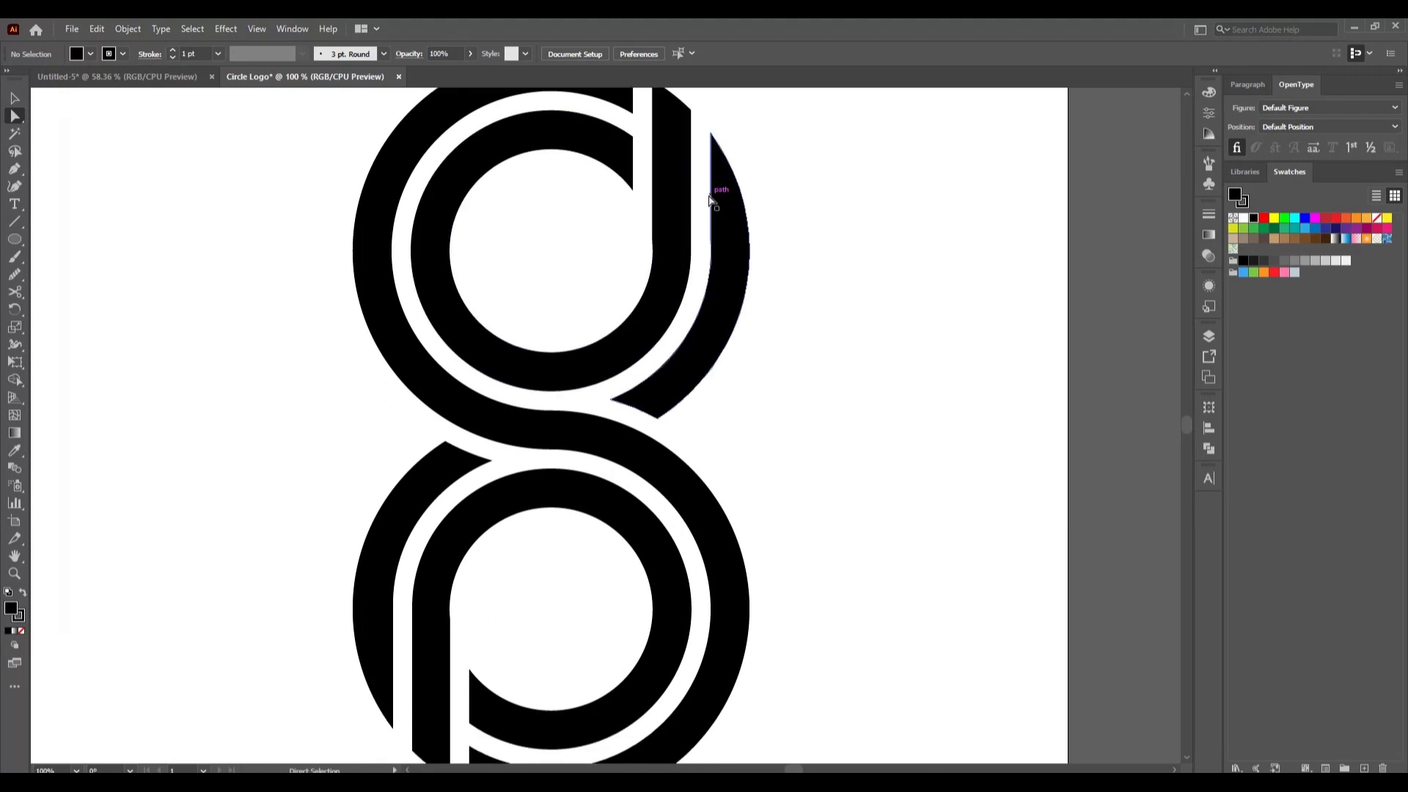
left_click_drag(708, 197, 795, 298)
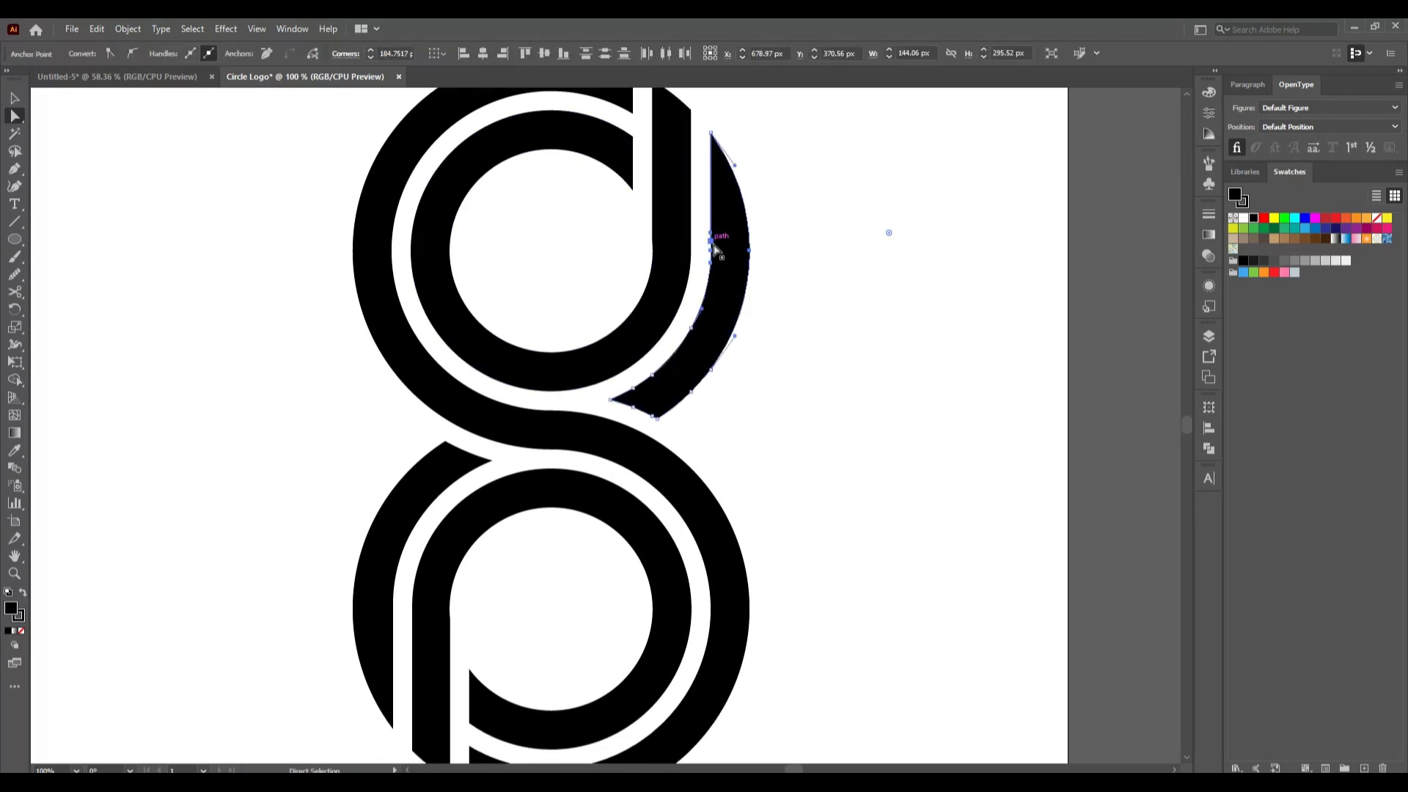
scroll(716, 251, "up", 2)
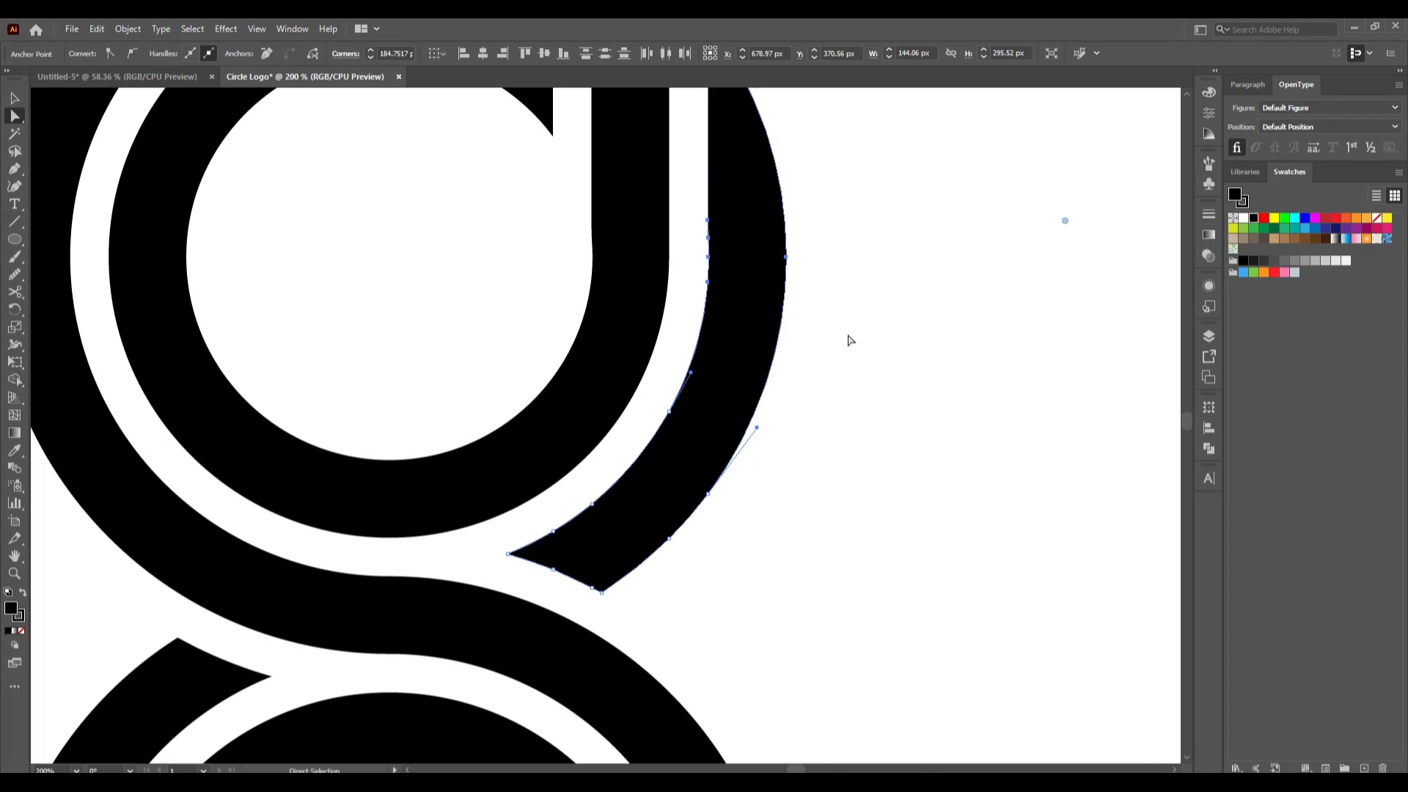
scroll(851, 340, "up", 2)
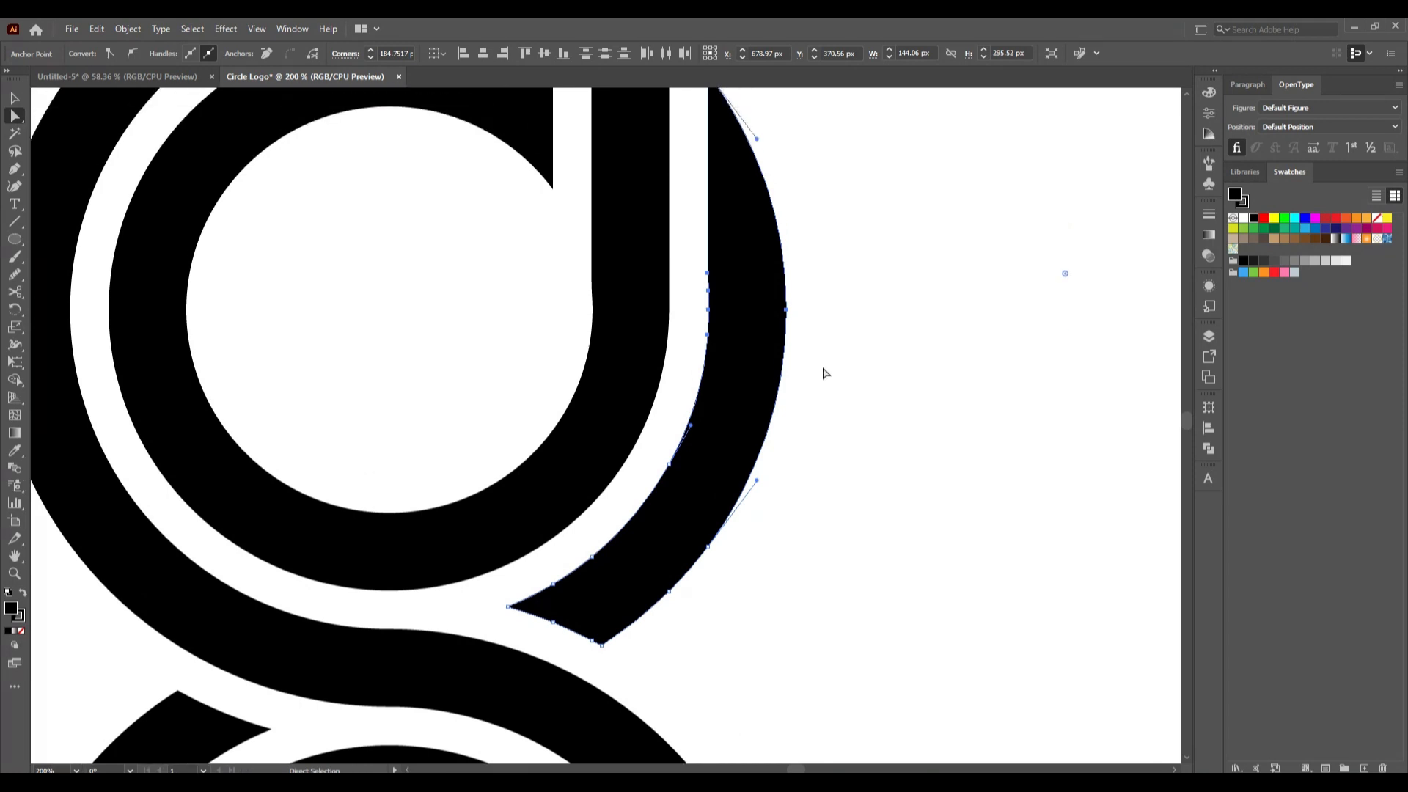
left_click(709, 310)
left_click(267, 55)
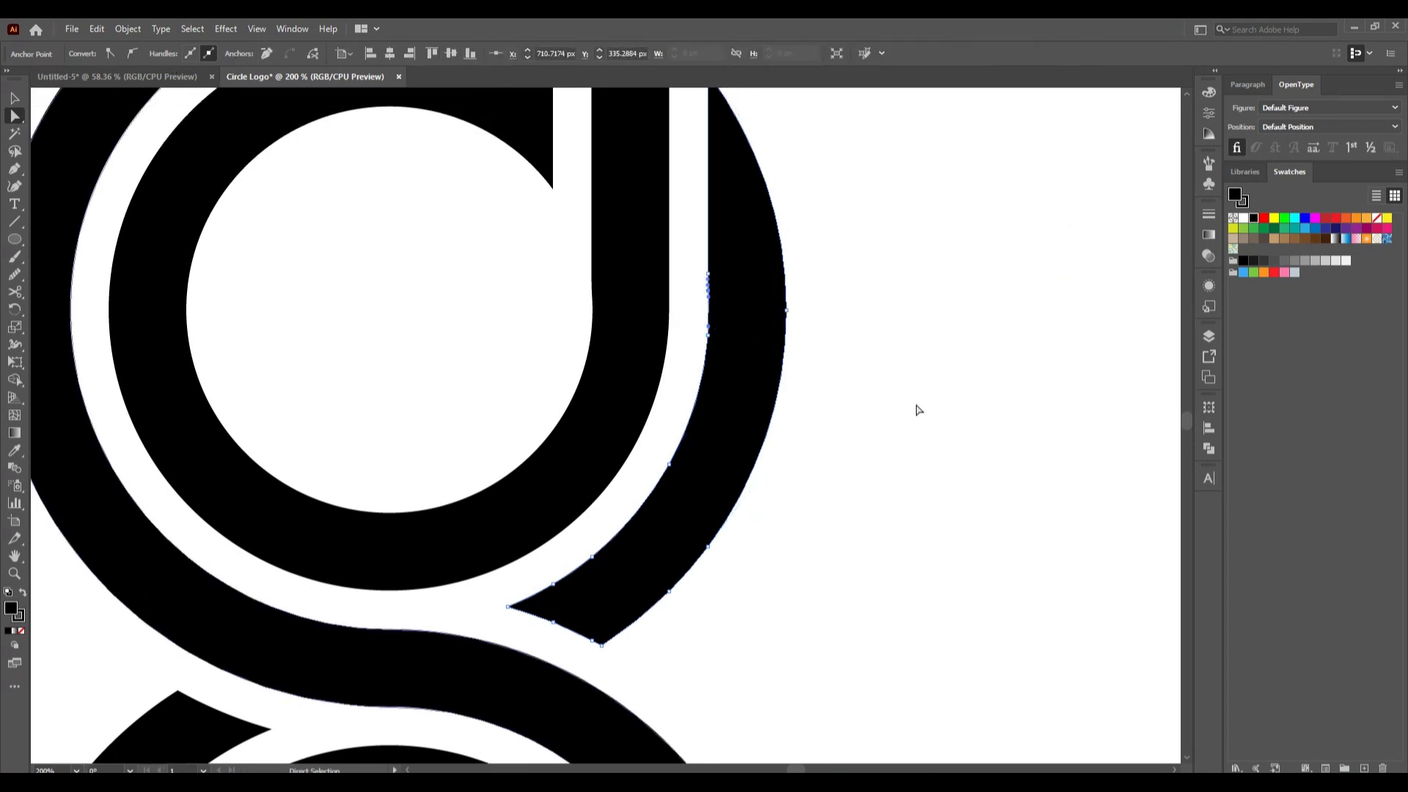
Remove the remaining surplus anchor points at that joint so the outer arc's straight edge runs directly into its curve
scroll(716, 328, "up", 3)
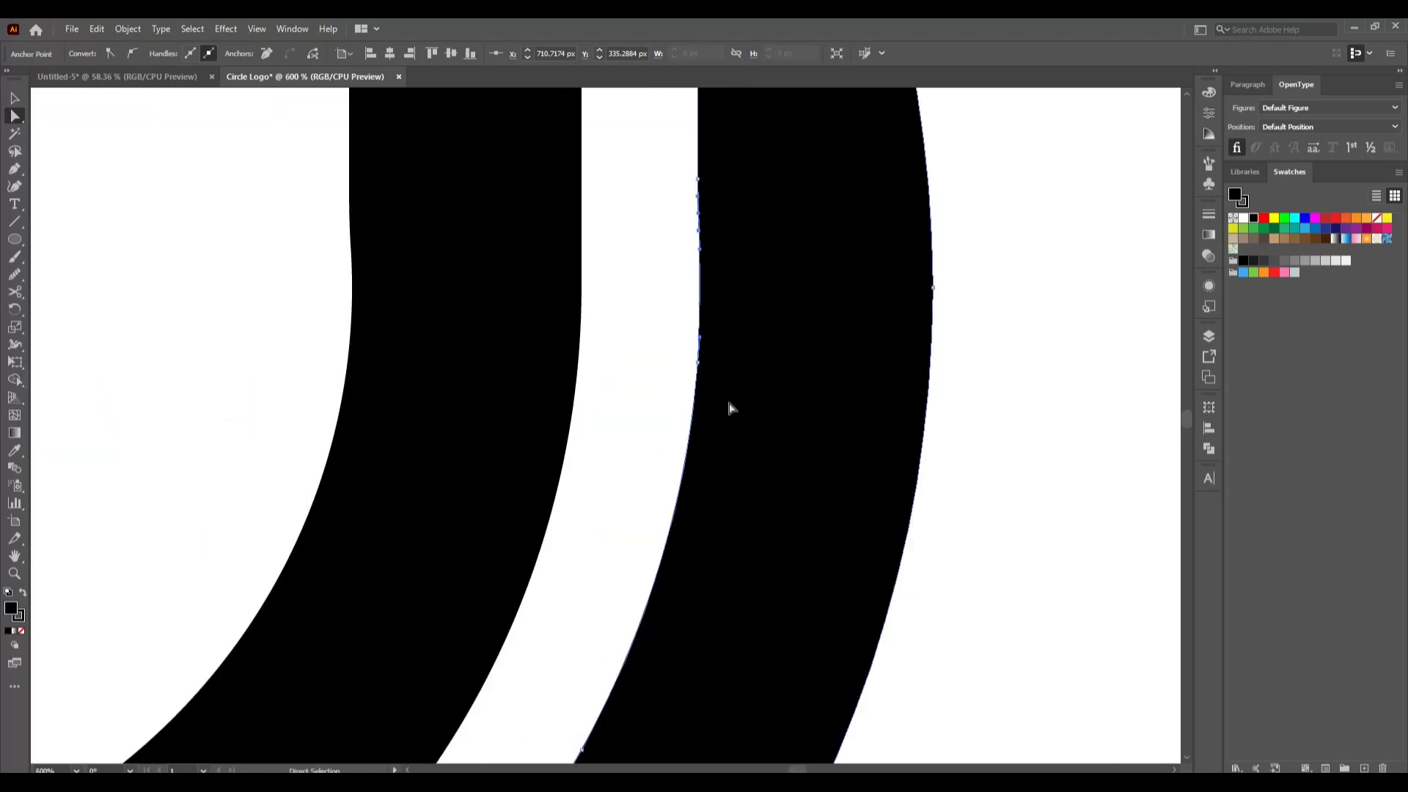
scroll(724, 400, "up", 5)
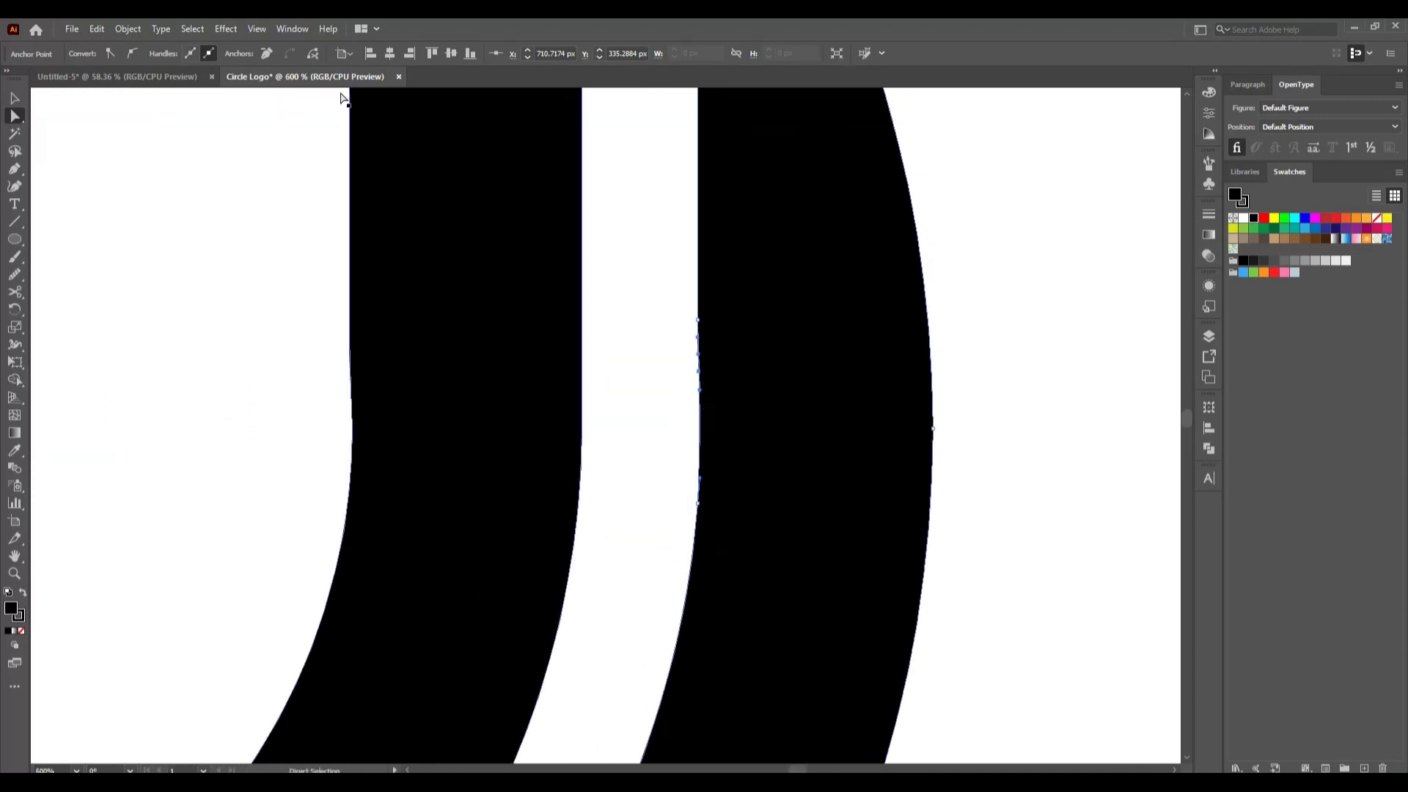
left_click(267, 53)
left_click(267, 53)
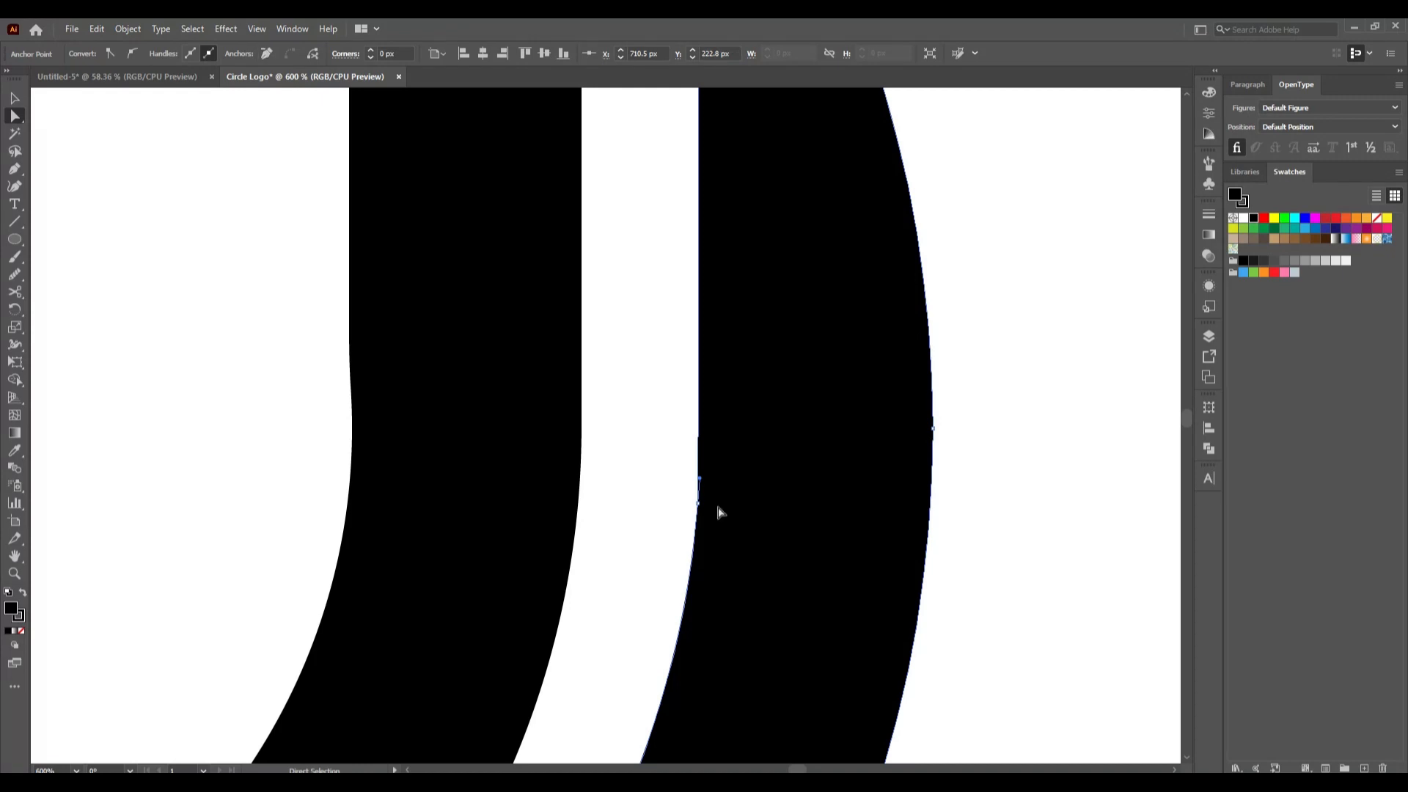
scroll(771, 548, "down", 3)
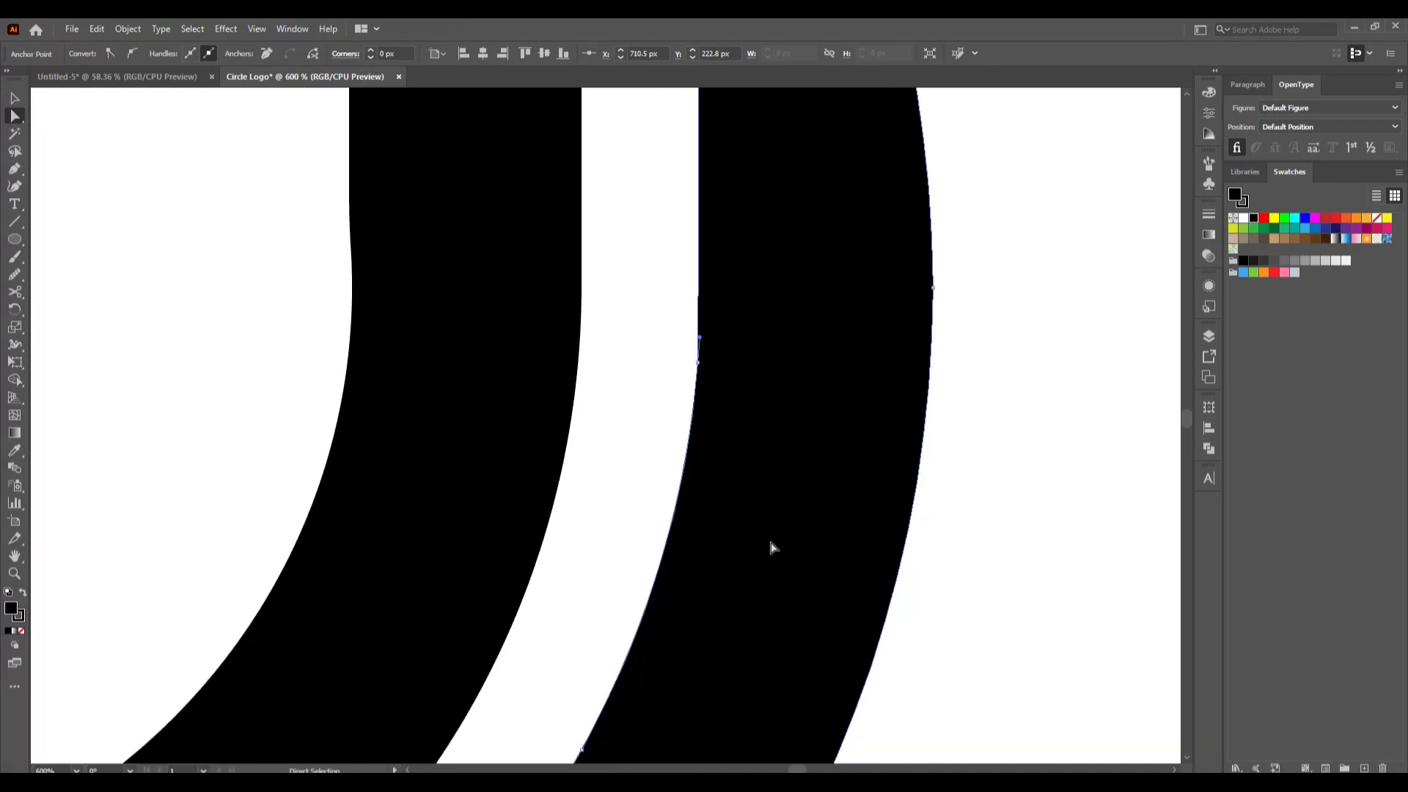
scroll(770, 547, "down", 3)
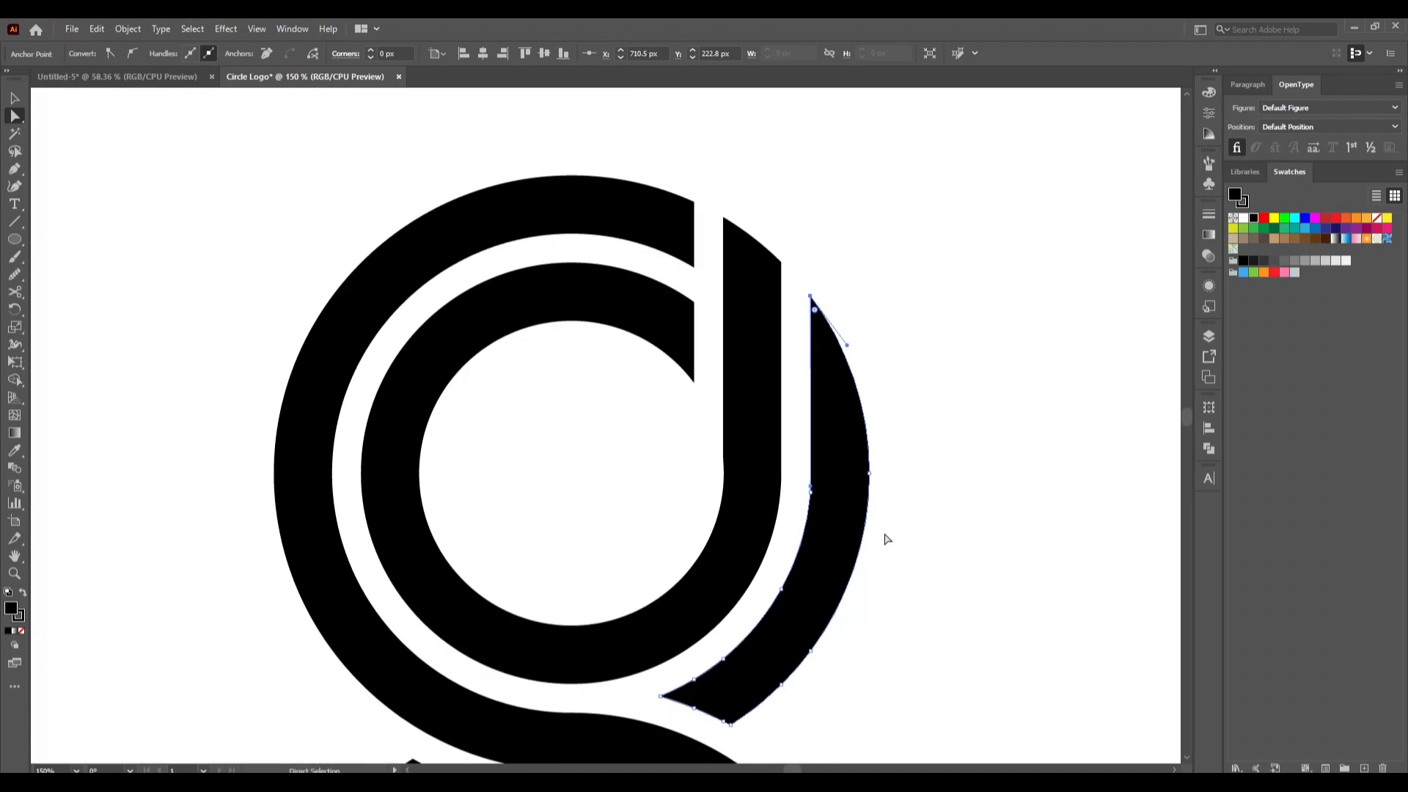
key("ctrl")
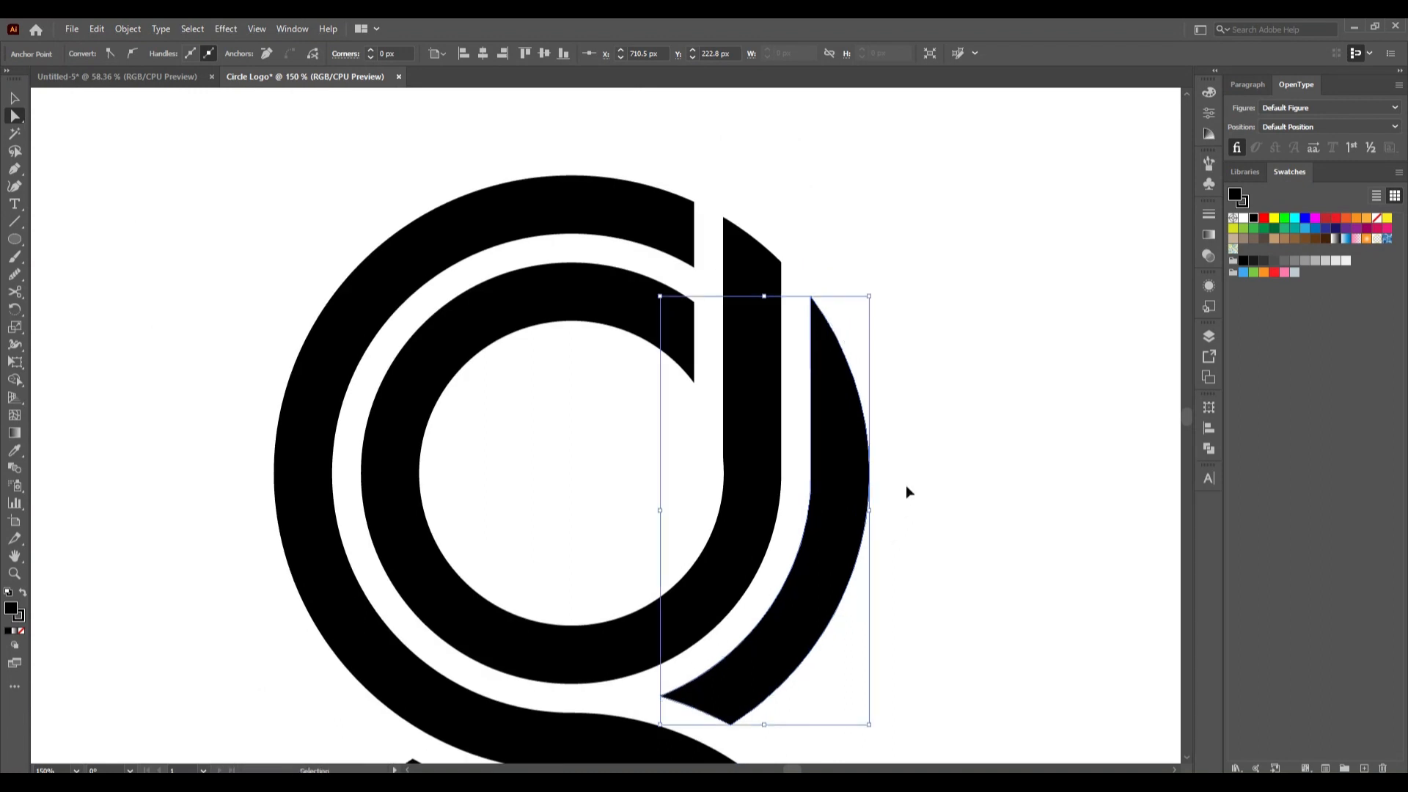
key("ctrl+0")
left_click(906, 487)
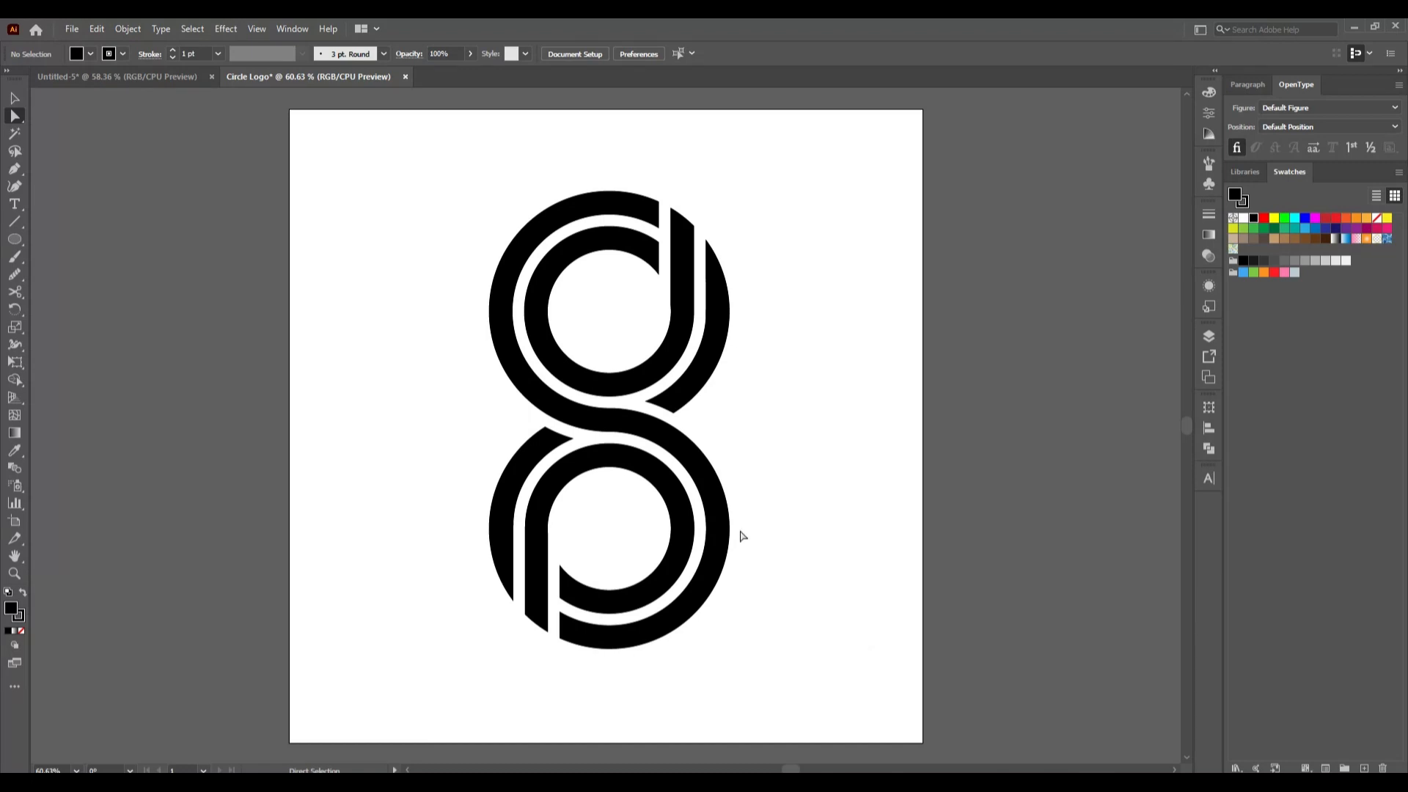
Remove the surplus anchor points where the upper inner ring's inner edge meets its right vertical stem
scroll(685, 274, "up", 3)
left_click_drag(619, 304, 663, 383)
scroll(655, 365, "up", 3)
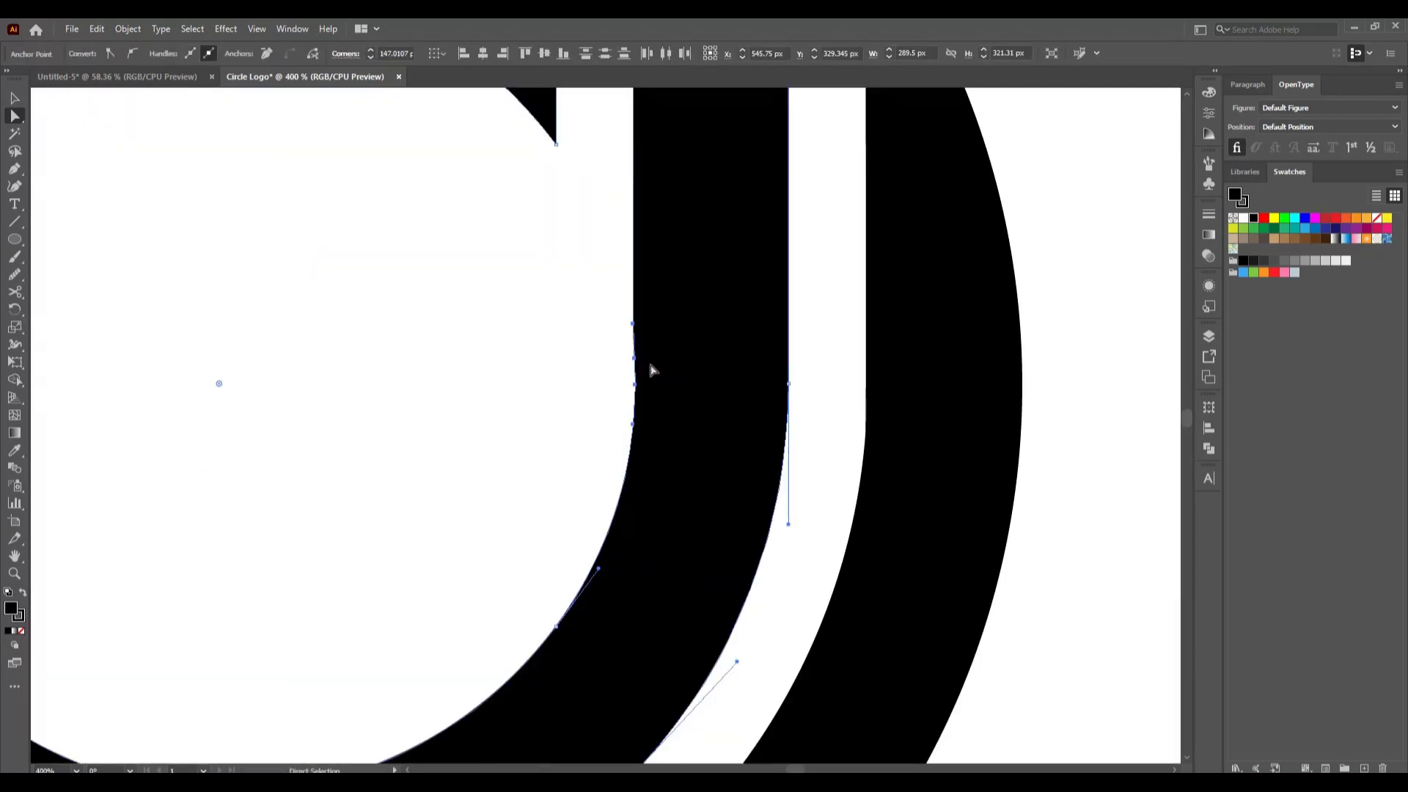
left_click(636, 358)
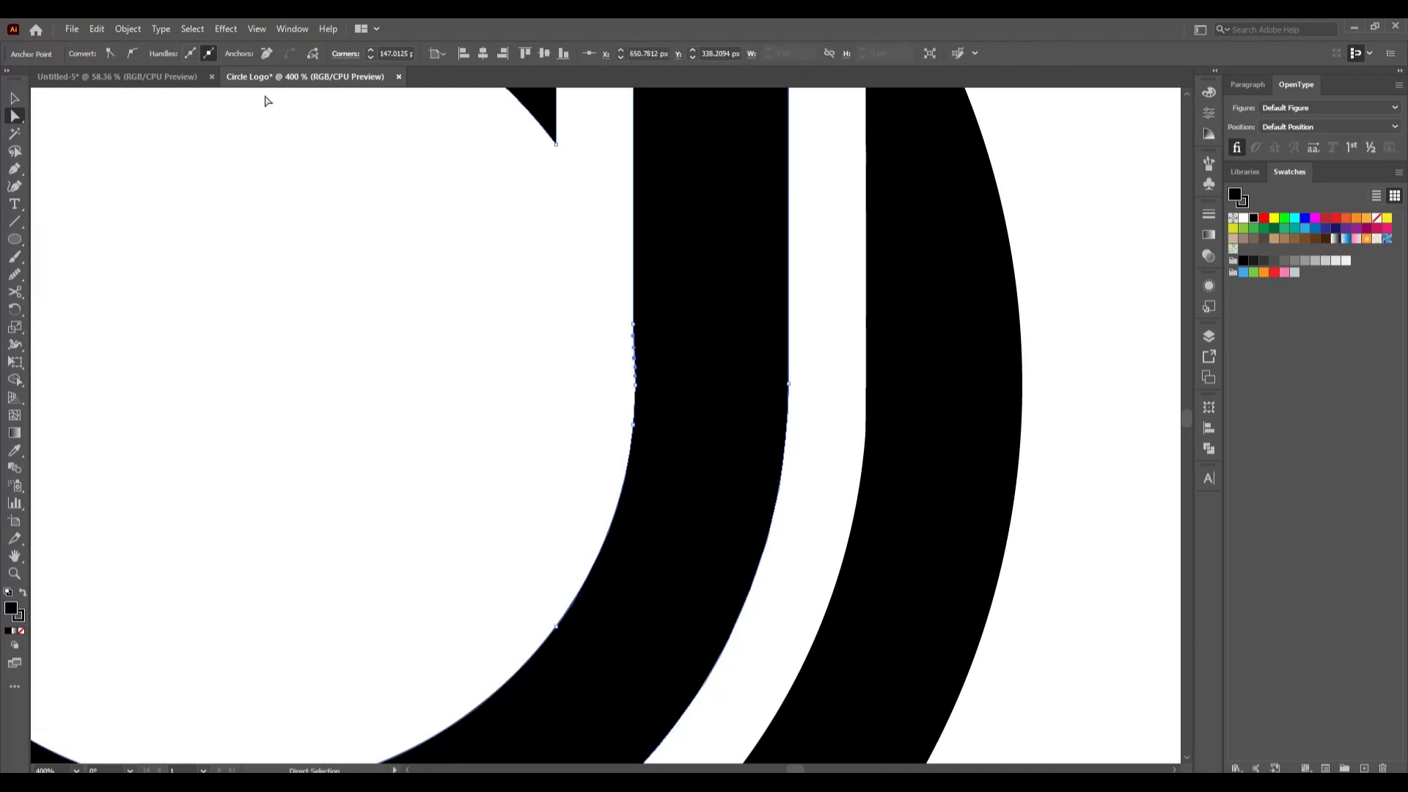
left_click(266, 53)
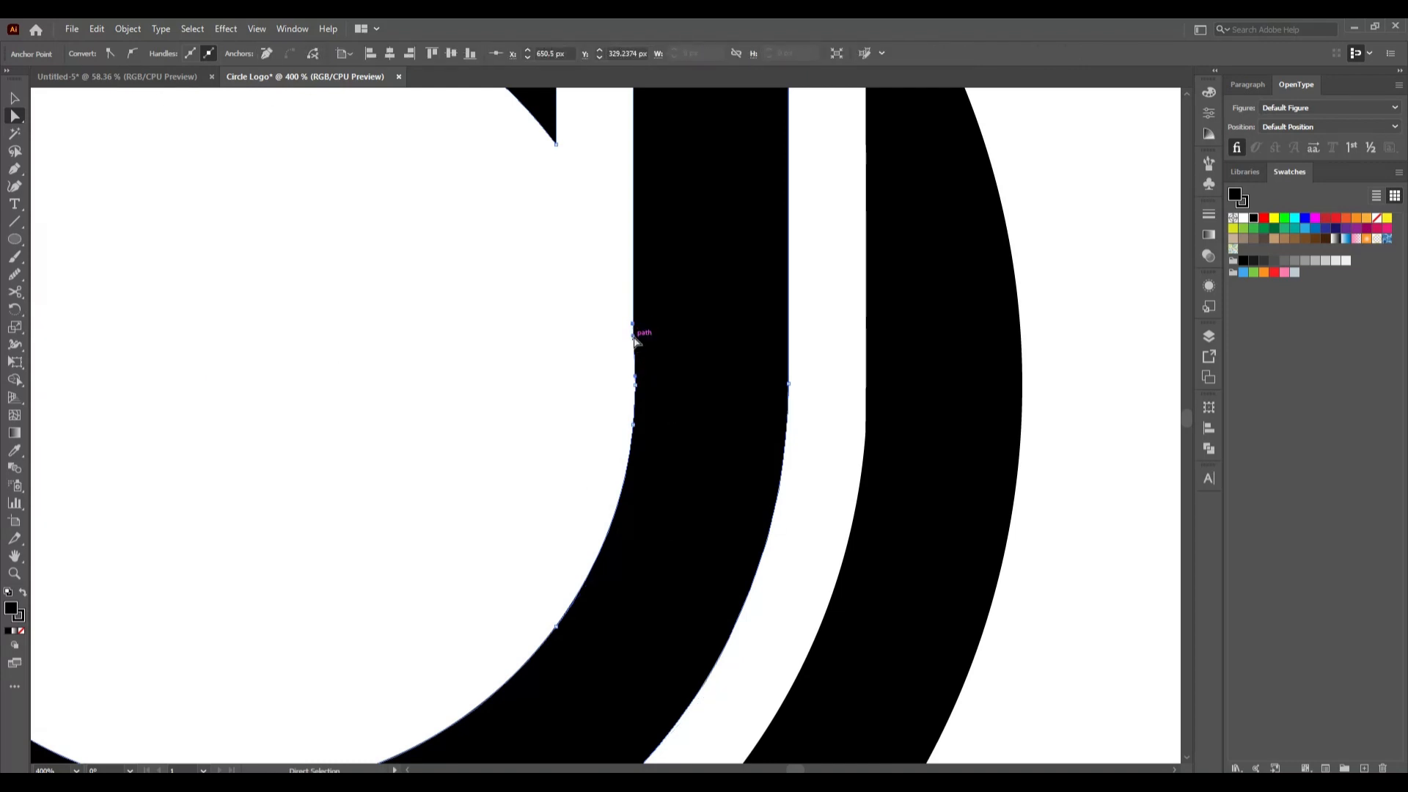
left_click(259, 57)
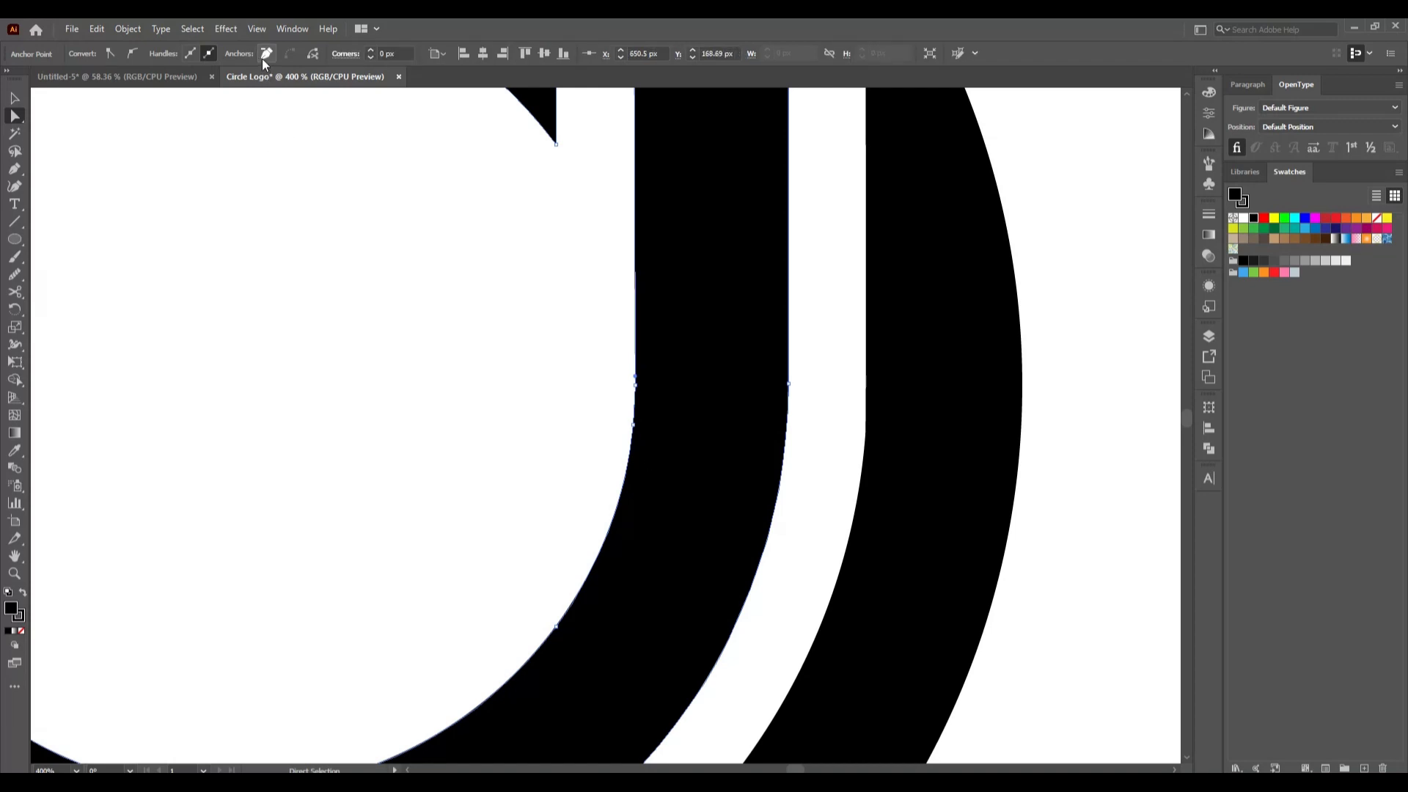
left_click(420, 321)
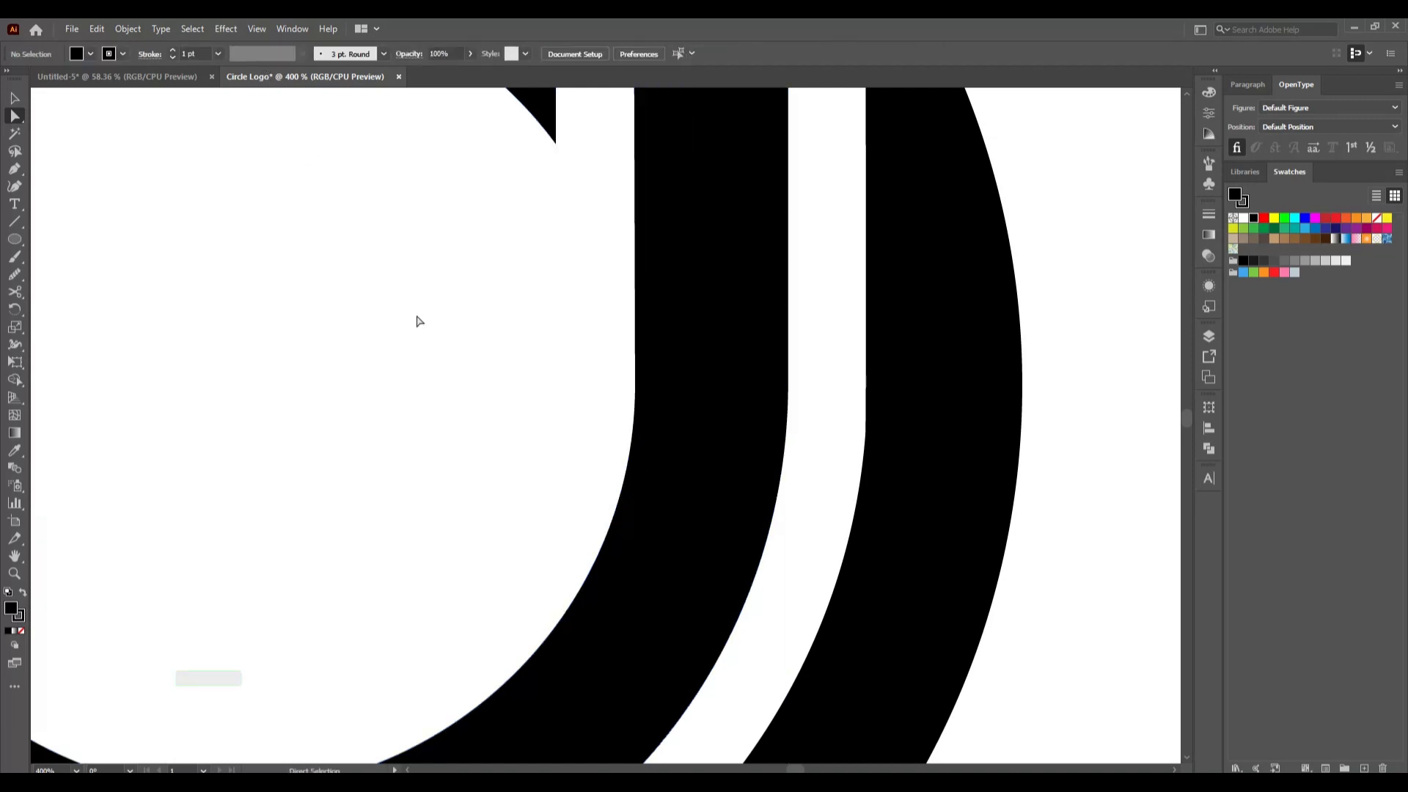
key("ctrl+0")
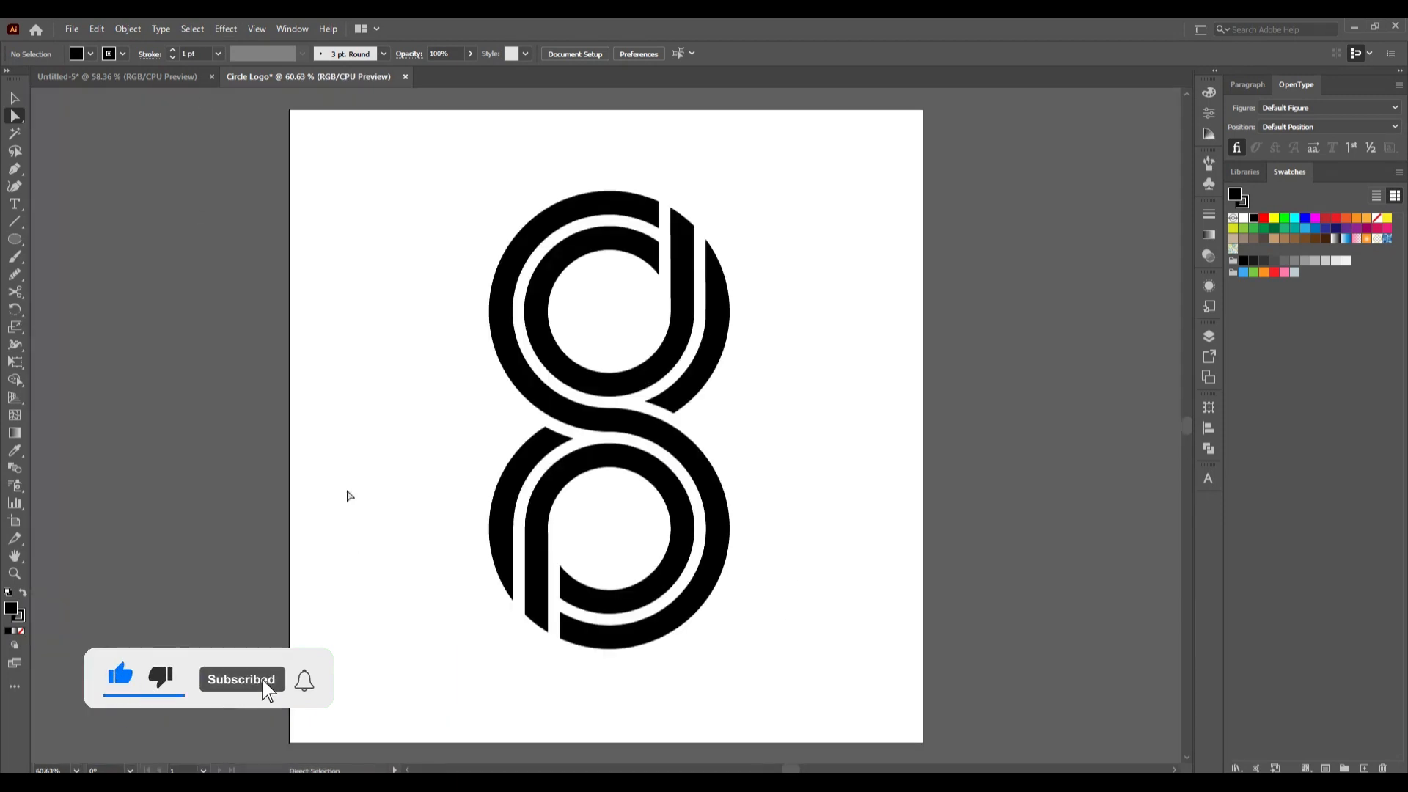
Select all the logo pieces on the artboard and group them
left_click(15, 98)
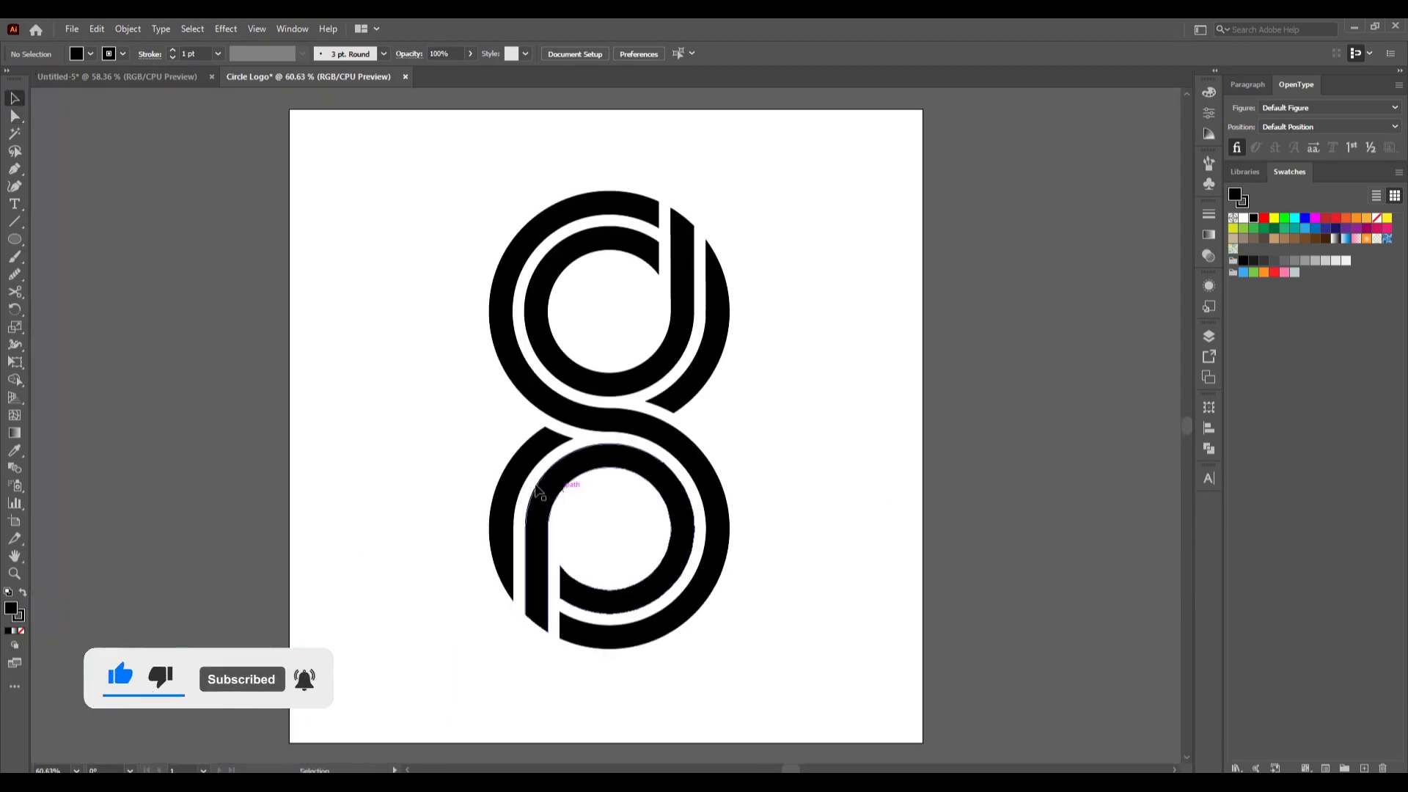
left_click_drag(443, 166, 839, 677)
right_click(690, 211)
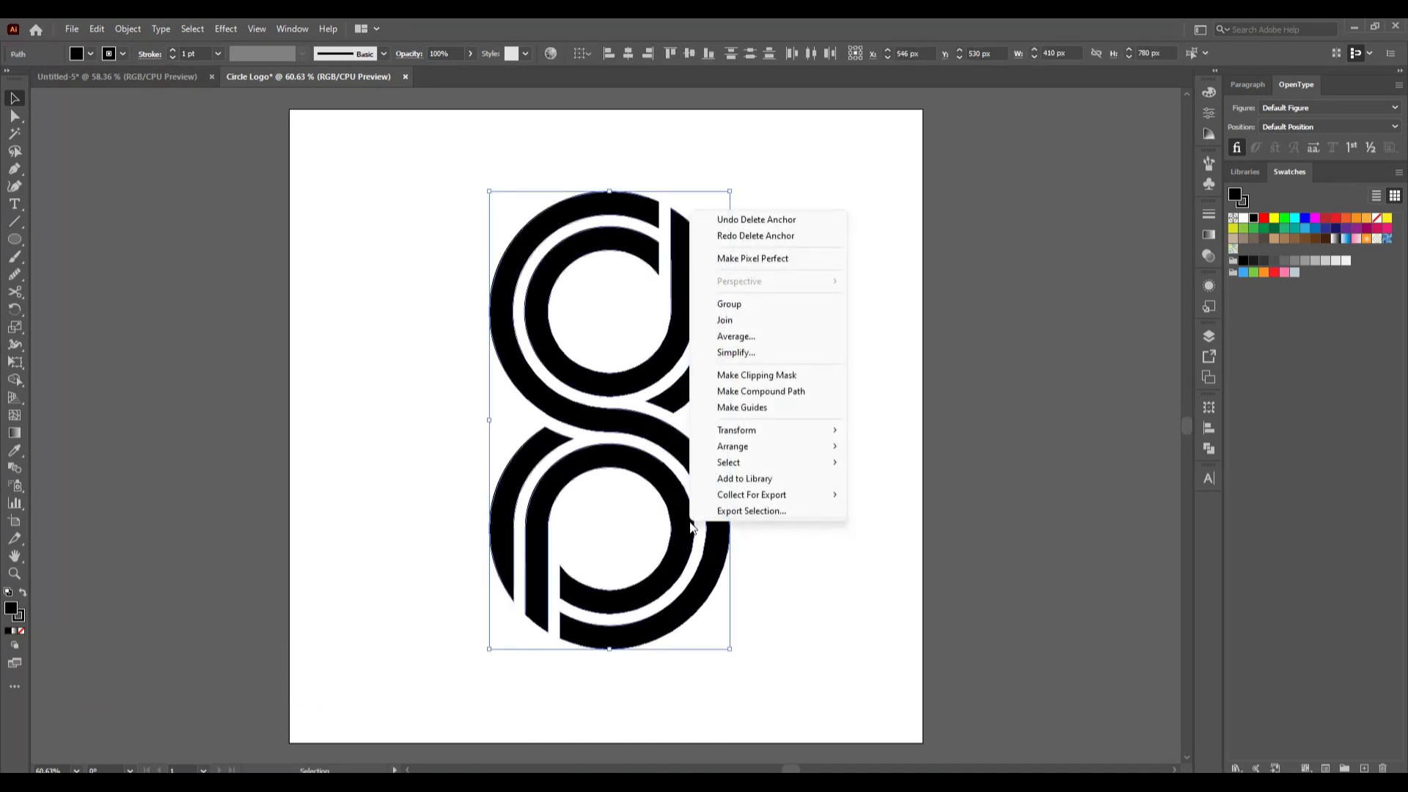
left_click(777, 306)
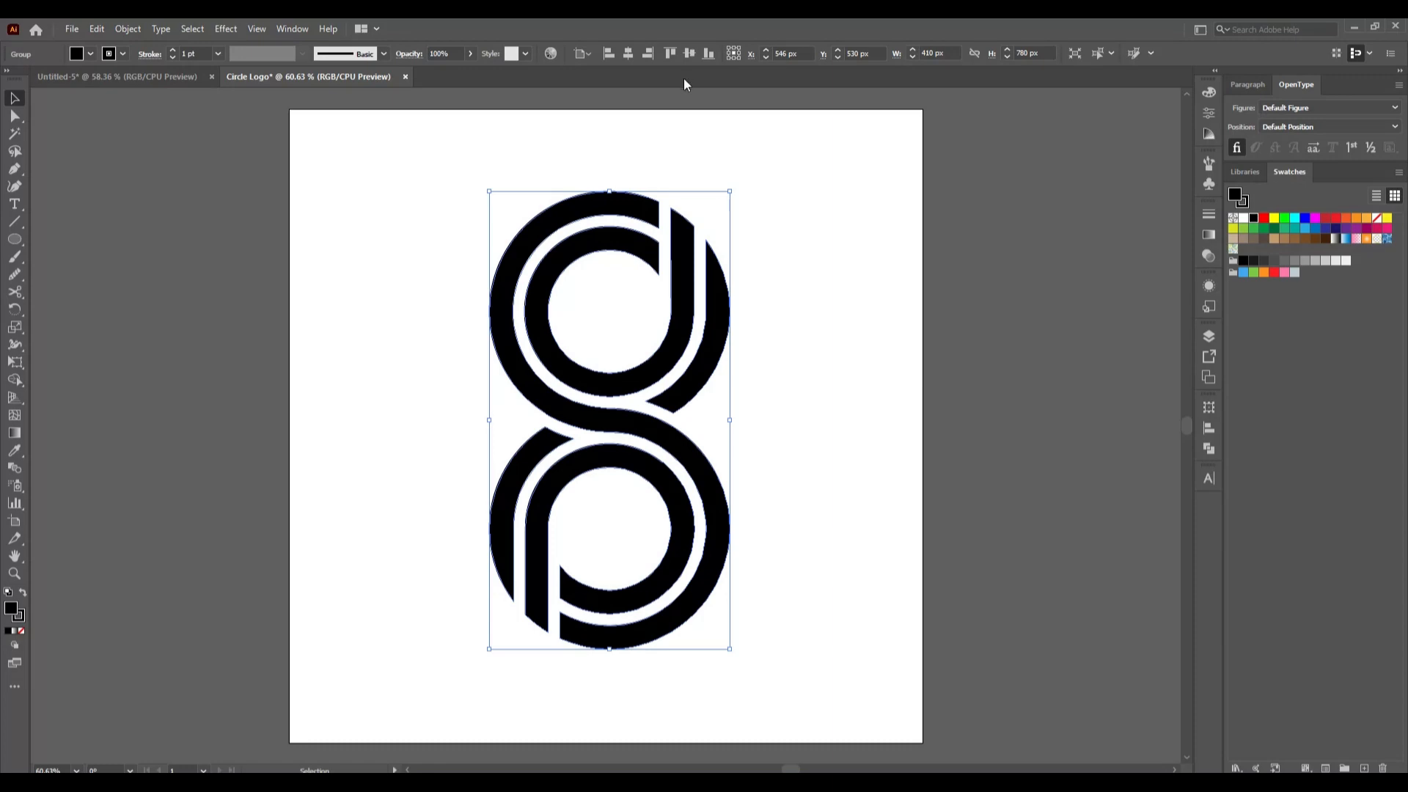
Centre the logo group vertically and horizontally on the artboard and scale it down proportionally to about 350 px wide
left_click(684, 53)
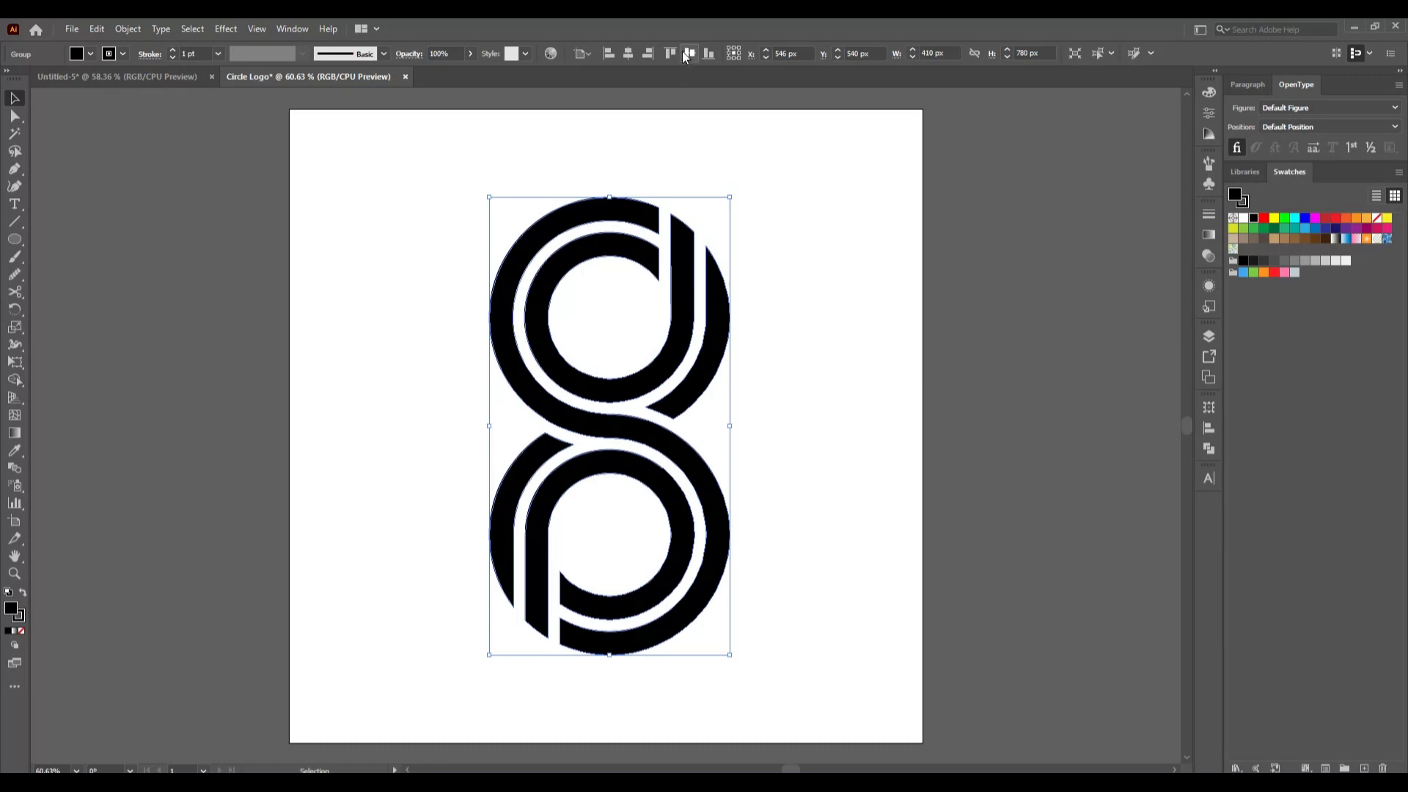
left_click(627, 58)
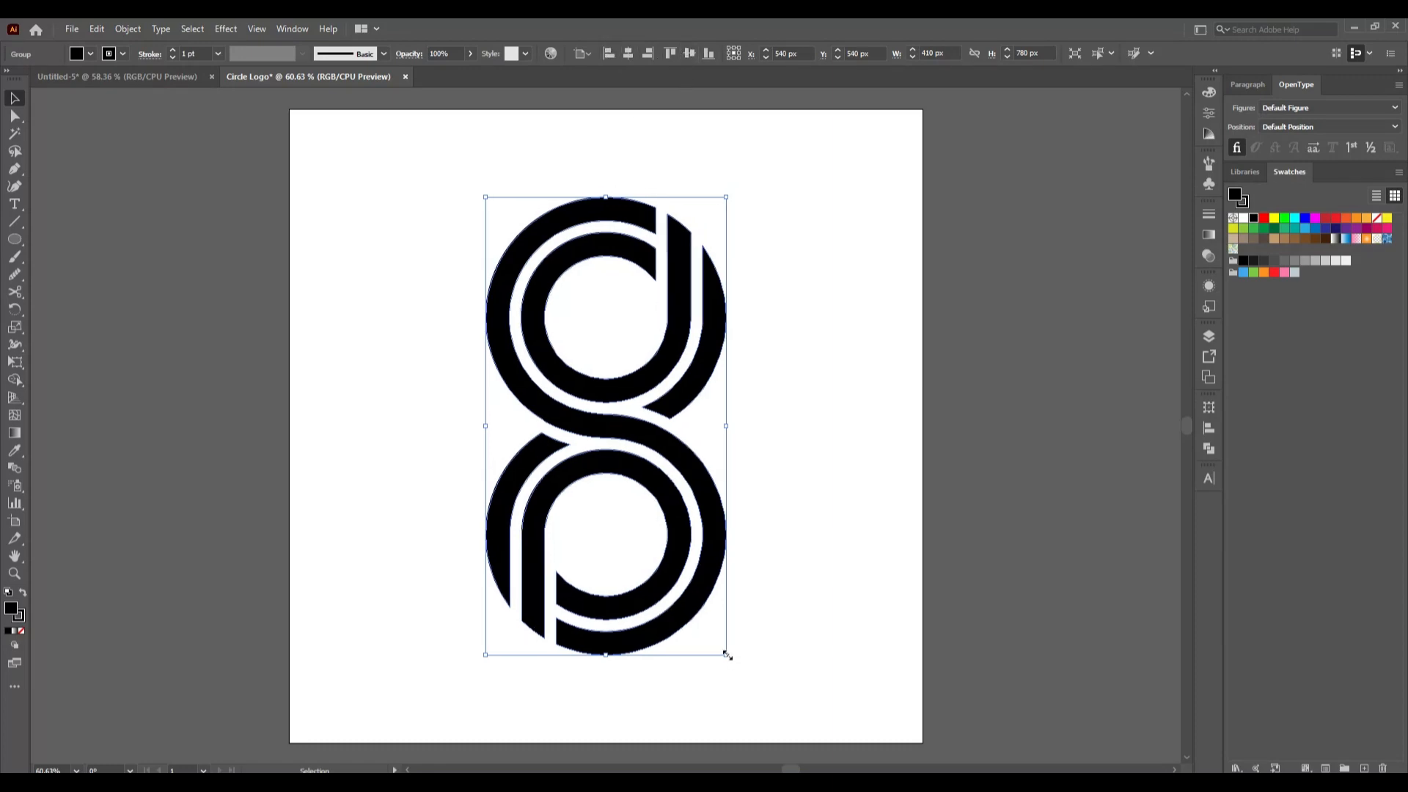
left_click_drag(727, 654, 708, 643)
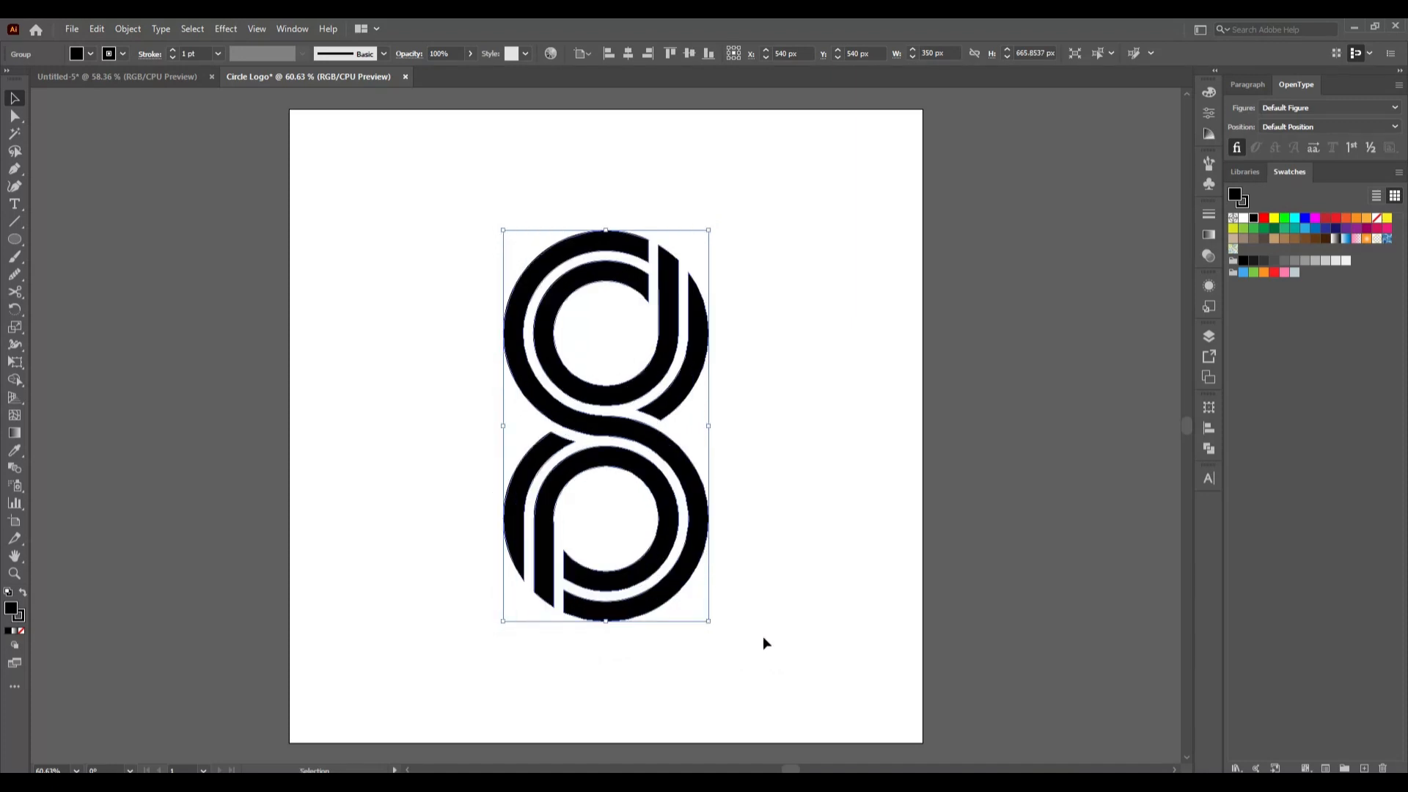
left_click(763, 638)
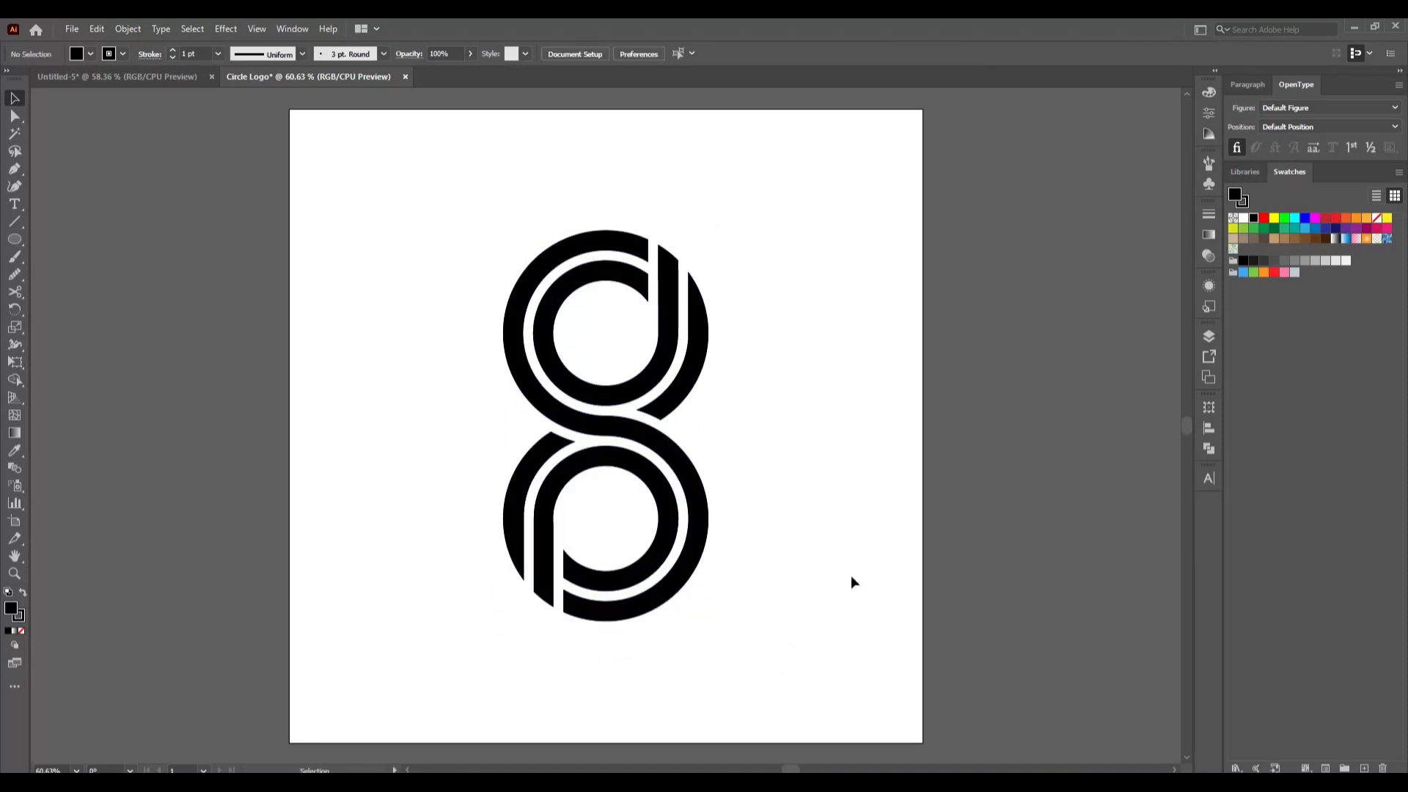
Draw a 1080 x 1080 px rectangle with a black fill and no stroke over the whole artboard
left_click(14, 239)
left_click(104, 244)
left_click(122, 54)
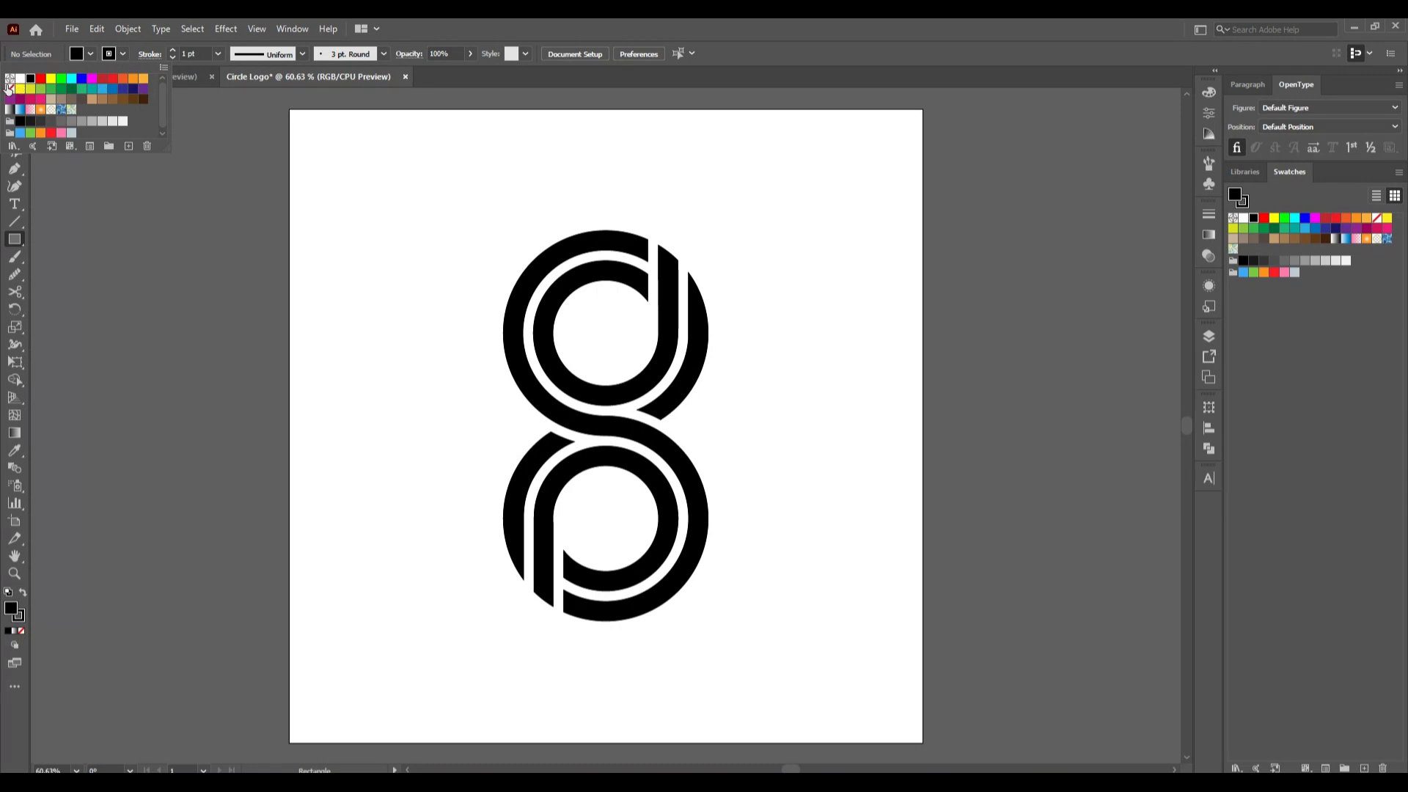
left_click(8, 88)
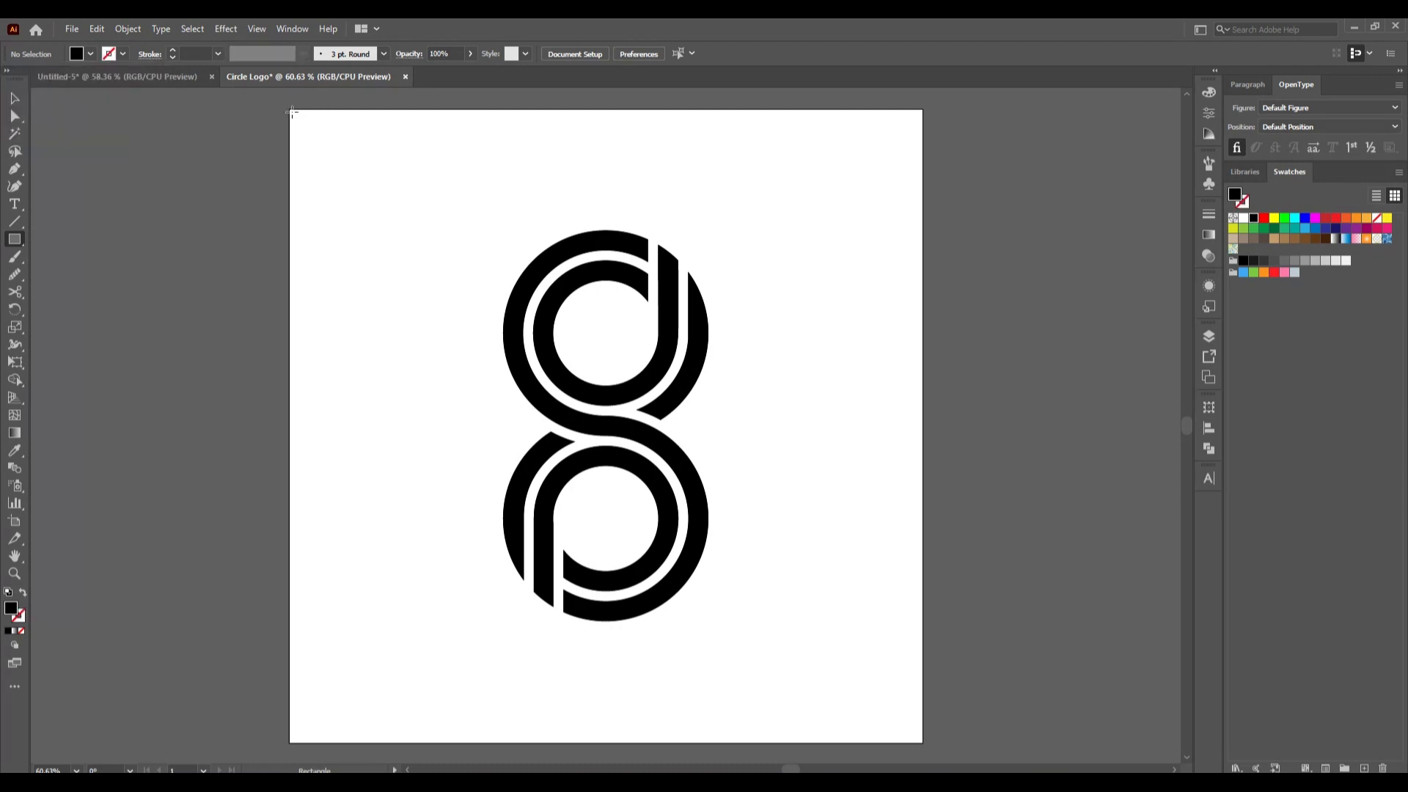
left_click_drag(290, 110, 923, 707)
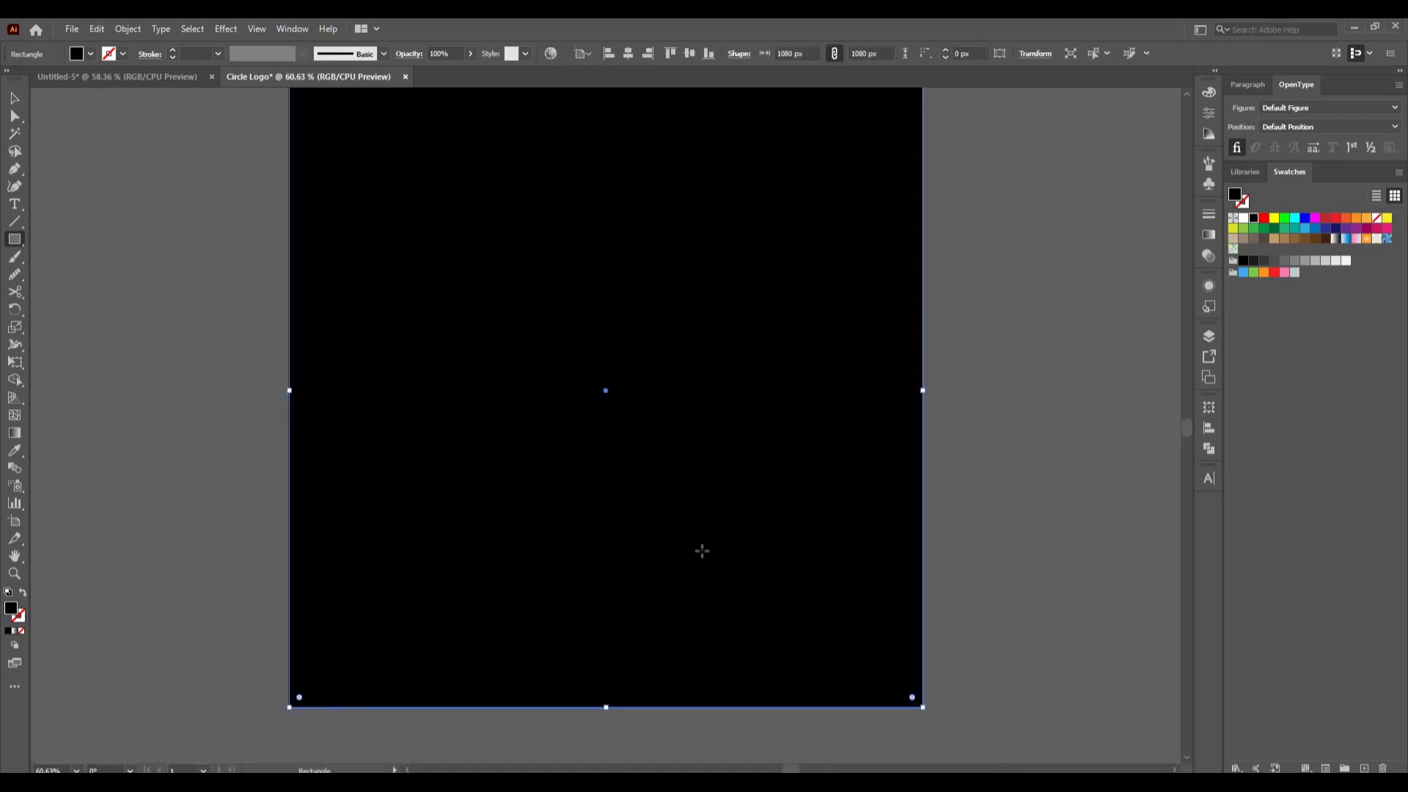
Send the black rectangle to the back, behind the logo group
left_click(14, 98)
right_click(525, 387)
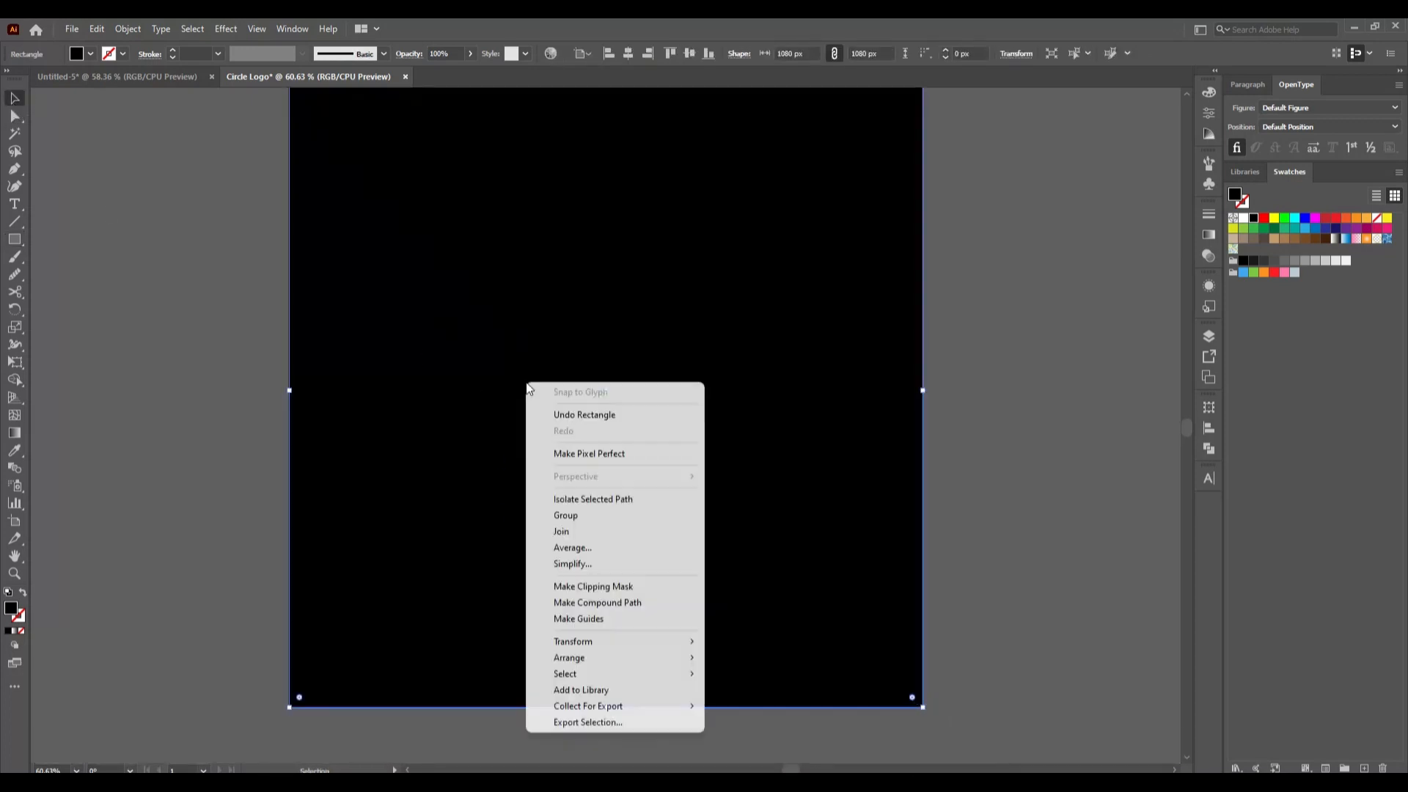
mouse_move(613, 658)
left_click(764, 704)
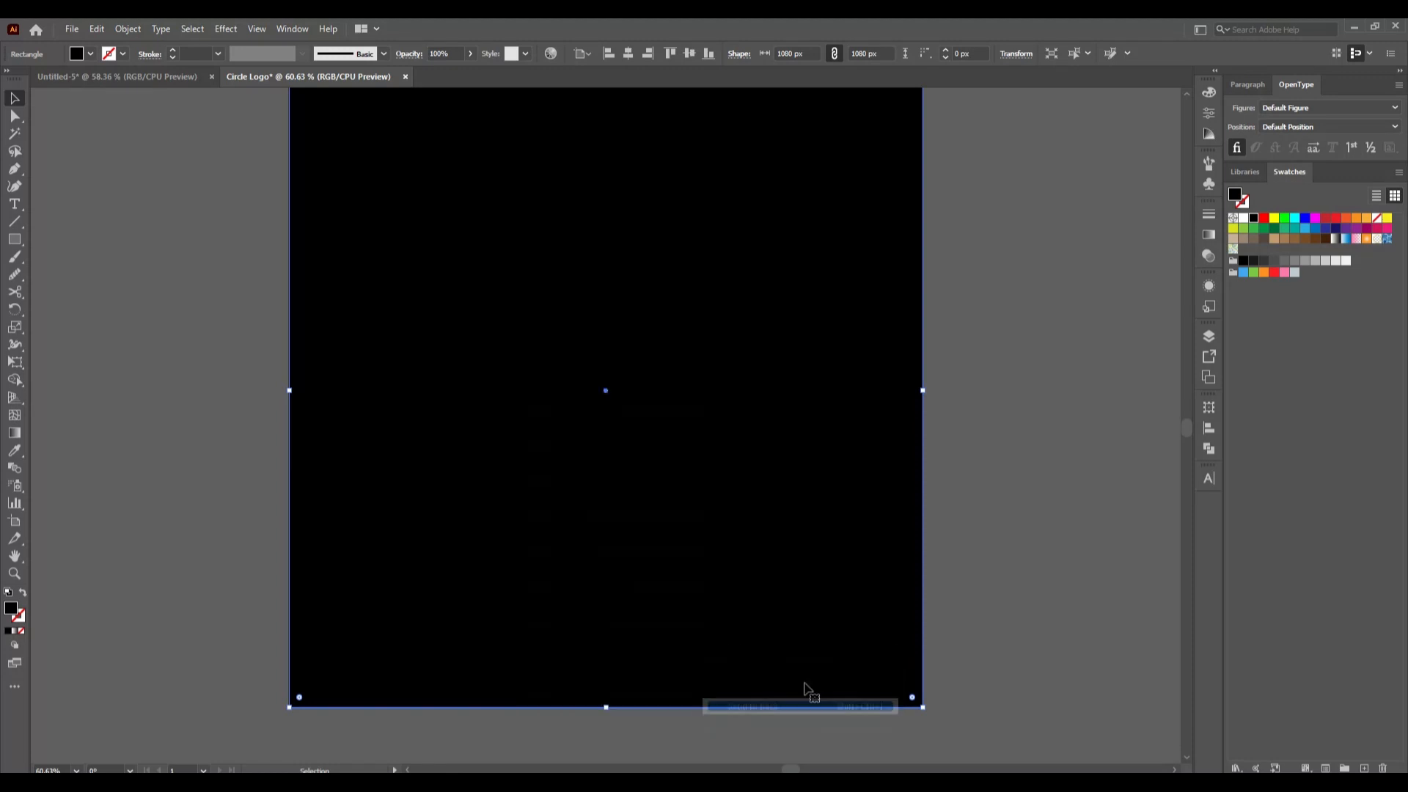
scroll(939, 551, "up", 1)
left_click(939, 551)
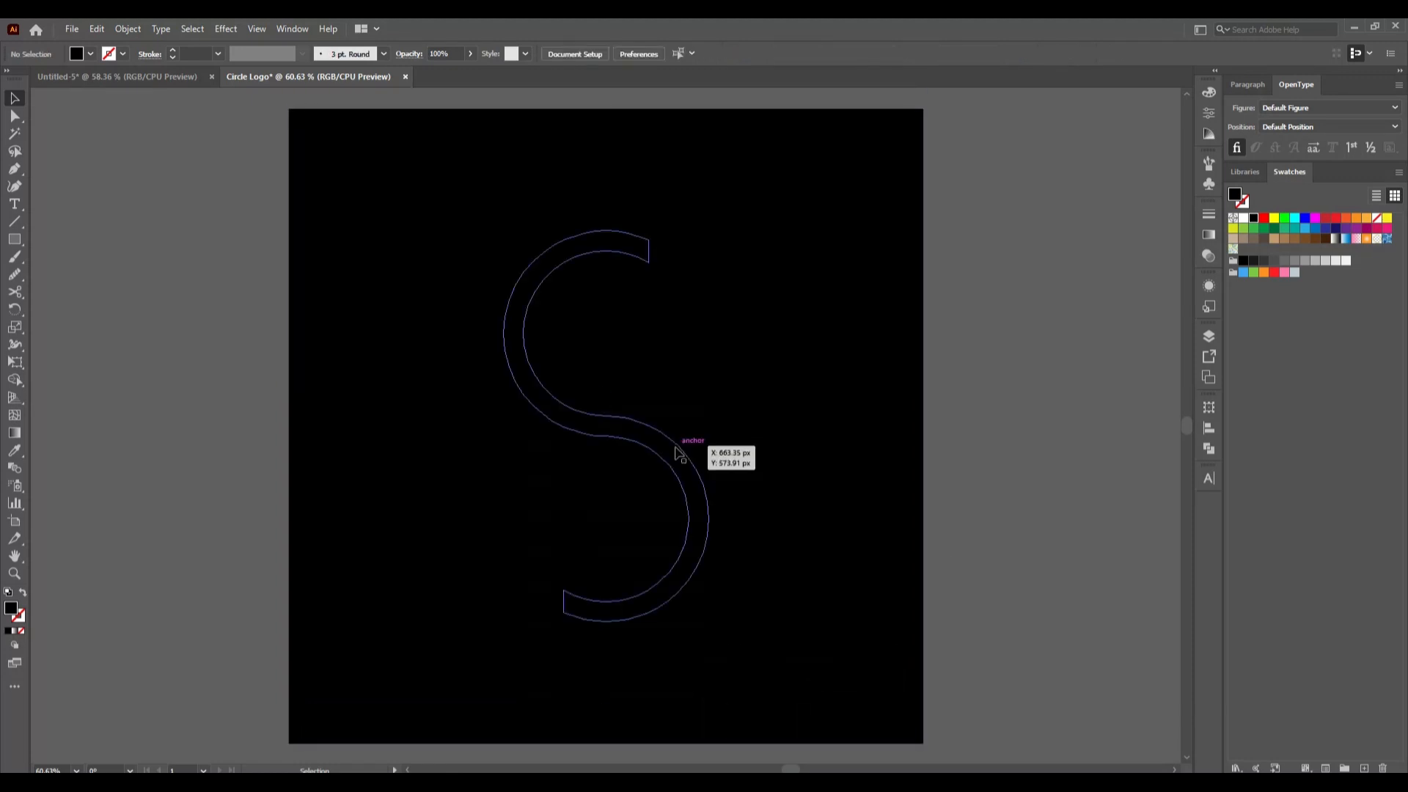
Give the logo group a white fill and no stroke
left_click(676, 446)
left_click(123, 53)
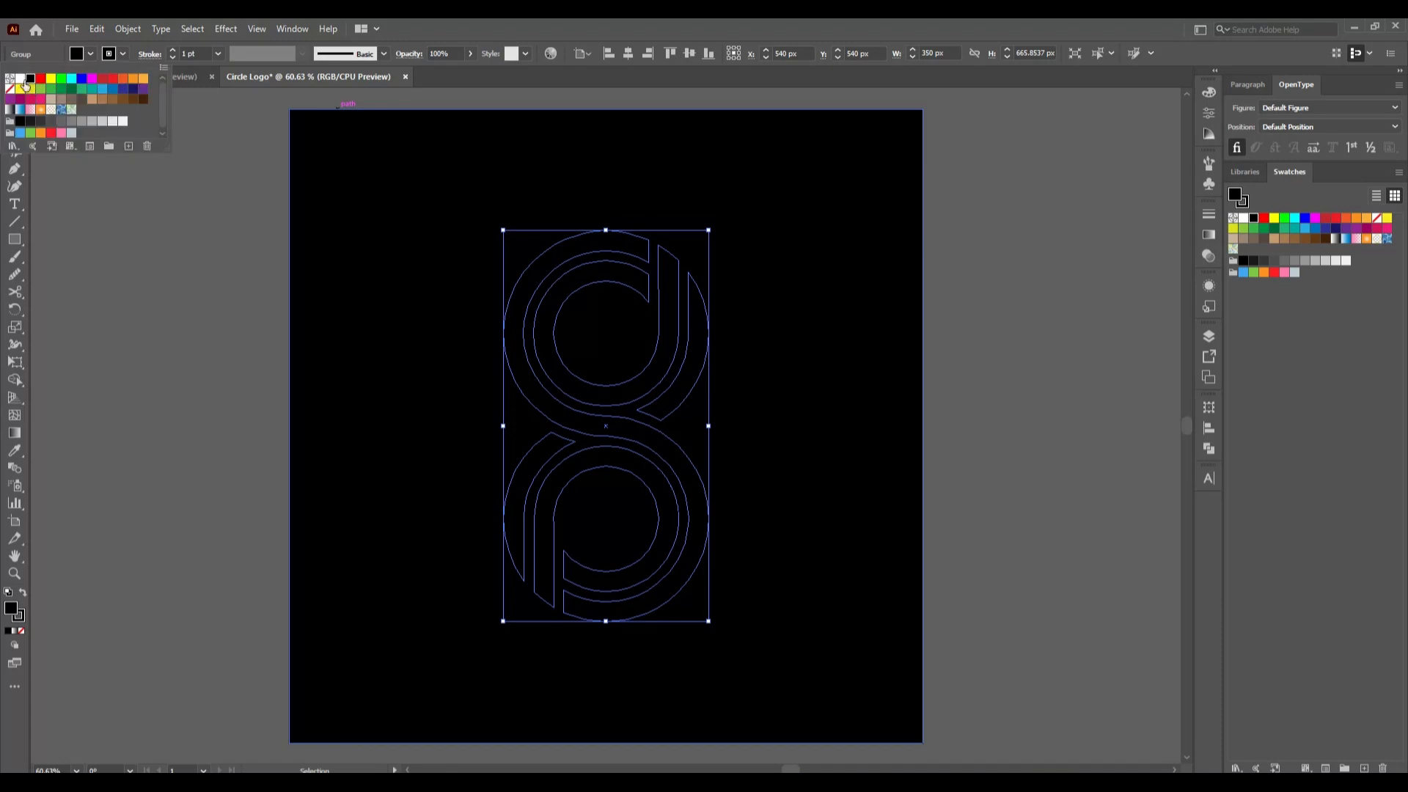
left_click(9, 89)
left_click(89, 54)
left_click(20, 78)
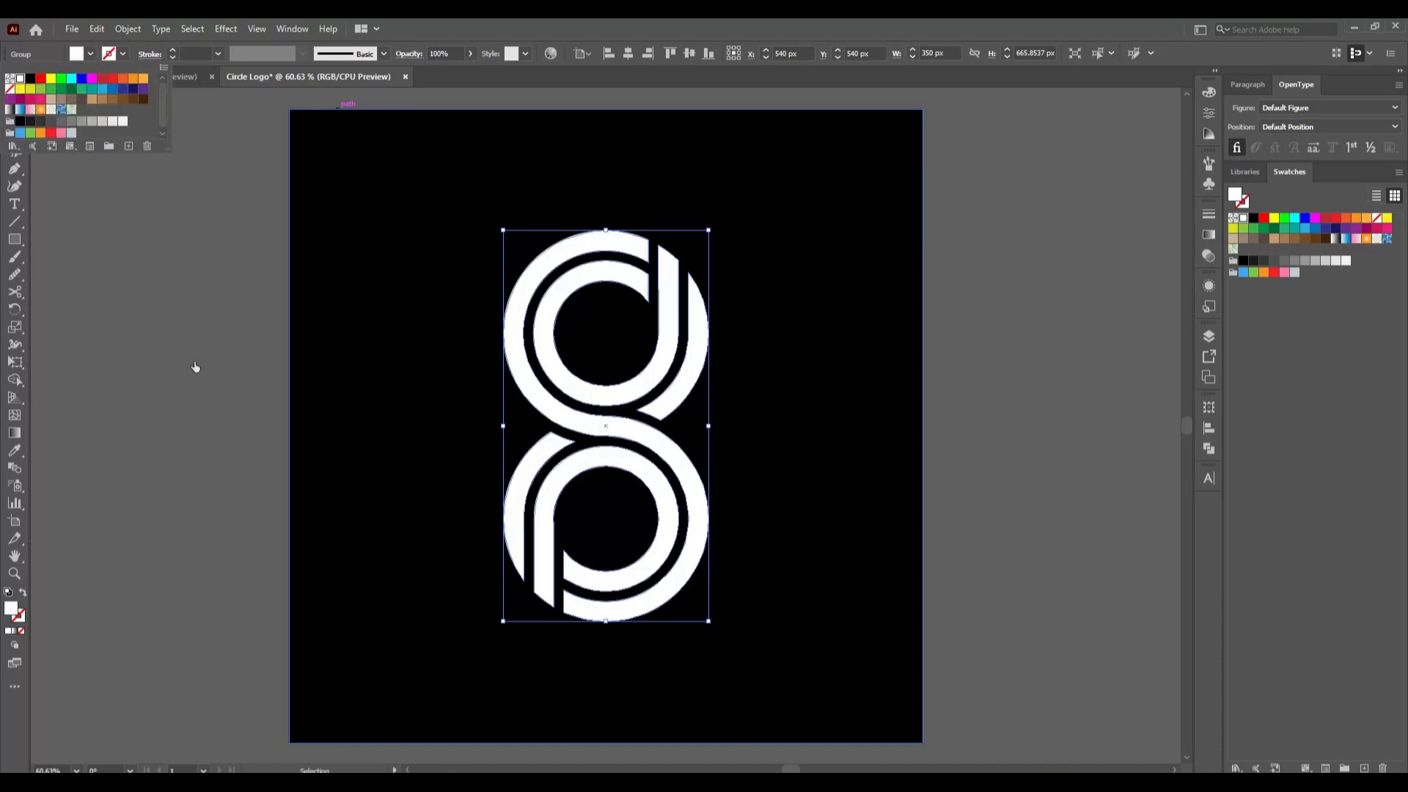
left_click(195, 361)
left_click(194, 359)
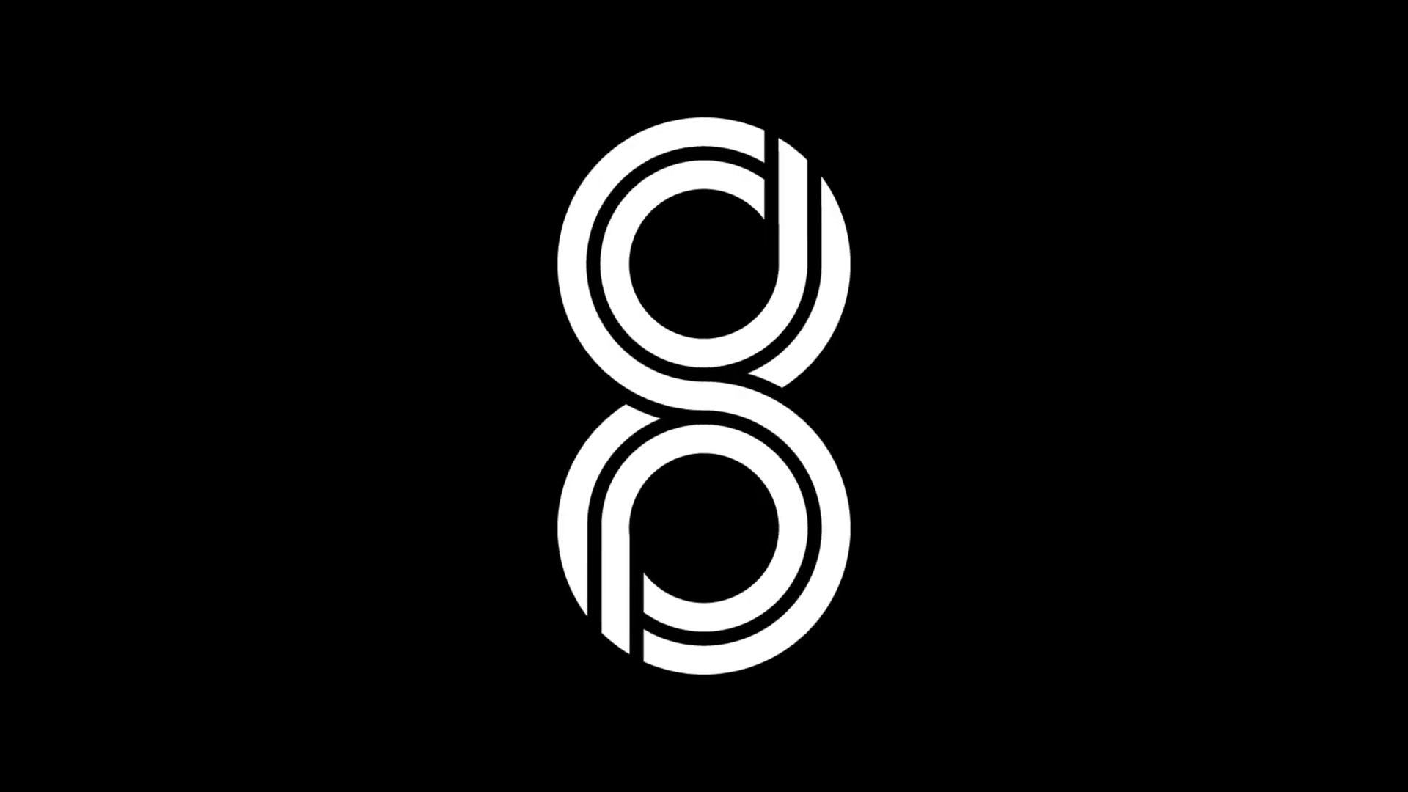